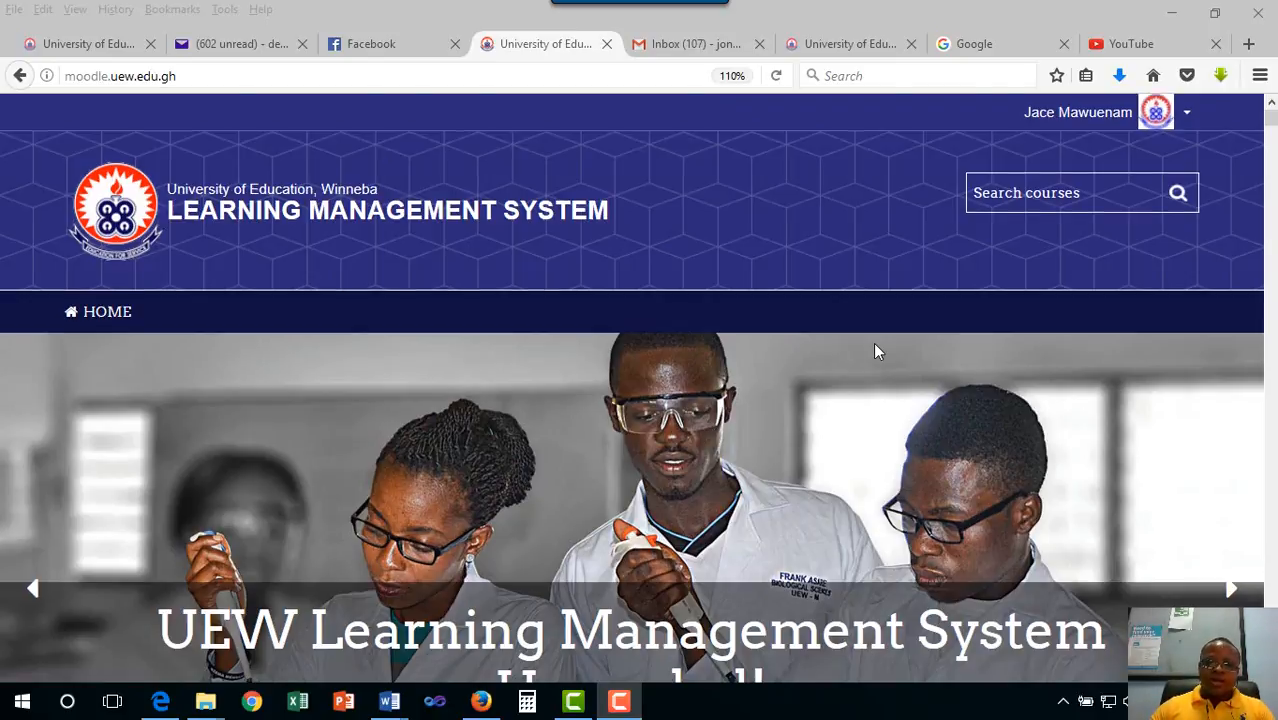
- Open the site's course category listing and start adding a new course
scroll(873, 342, "down", 3)
scroll(873, 342, "up", 3)
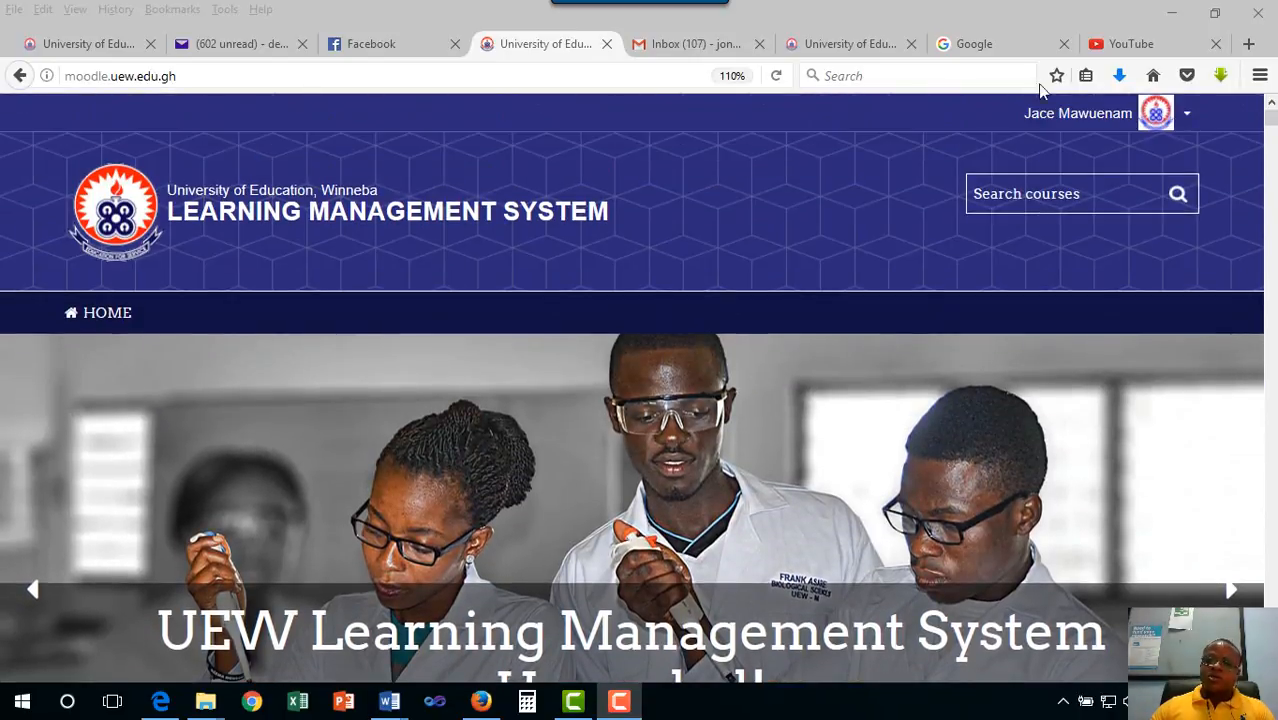
scroll(1128, 229, "down", 10)
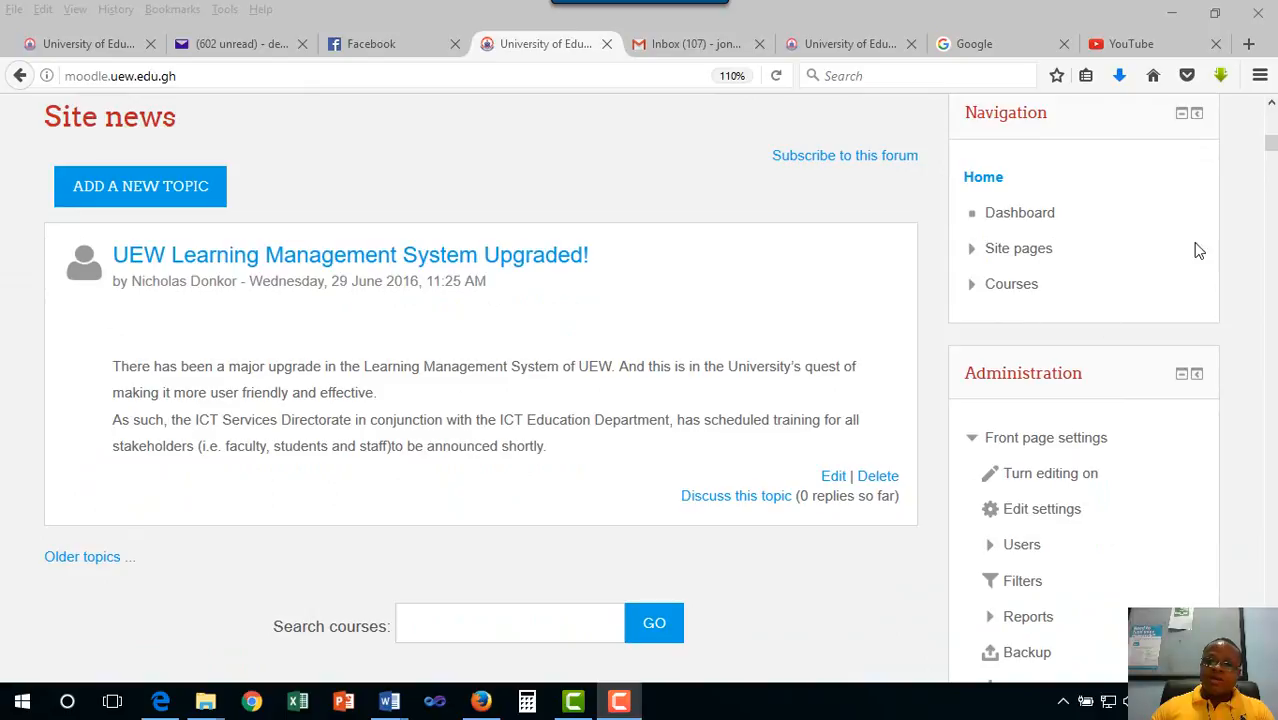
left_click(1011, 286)
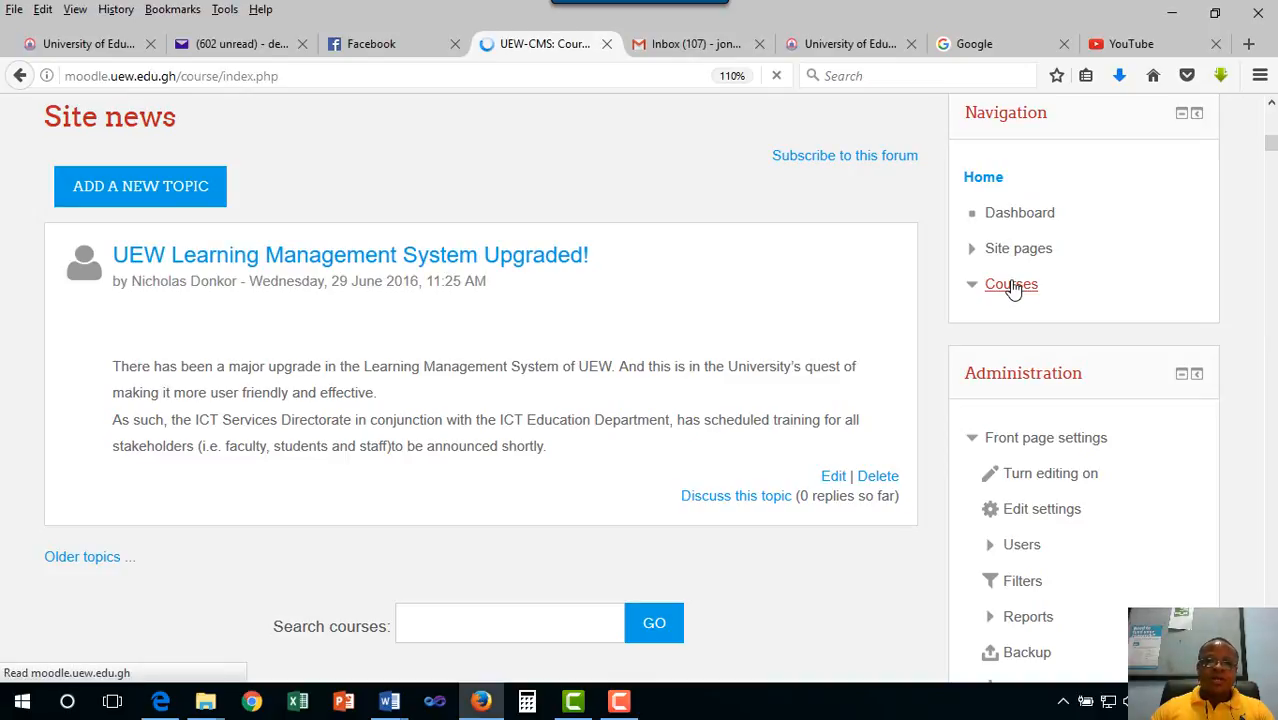
scroll(800, 340, "down", 5)
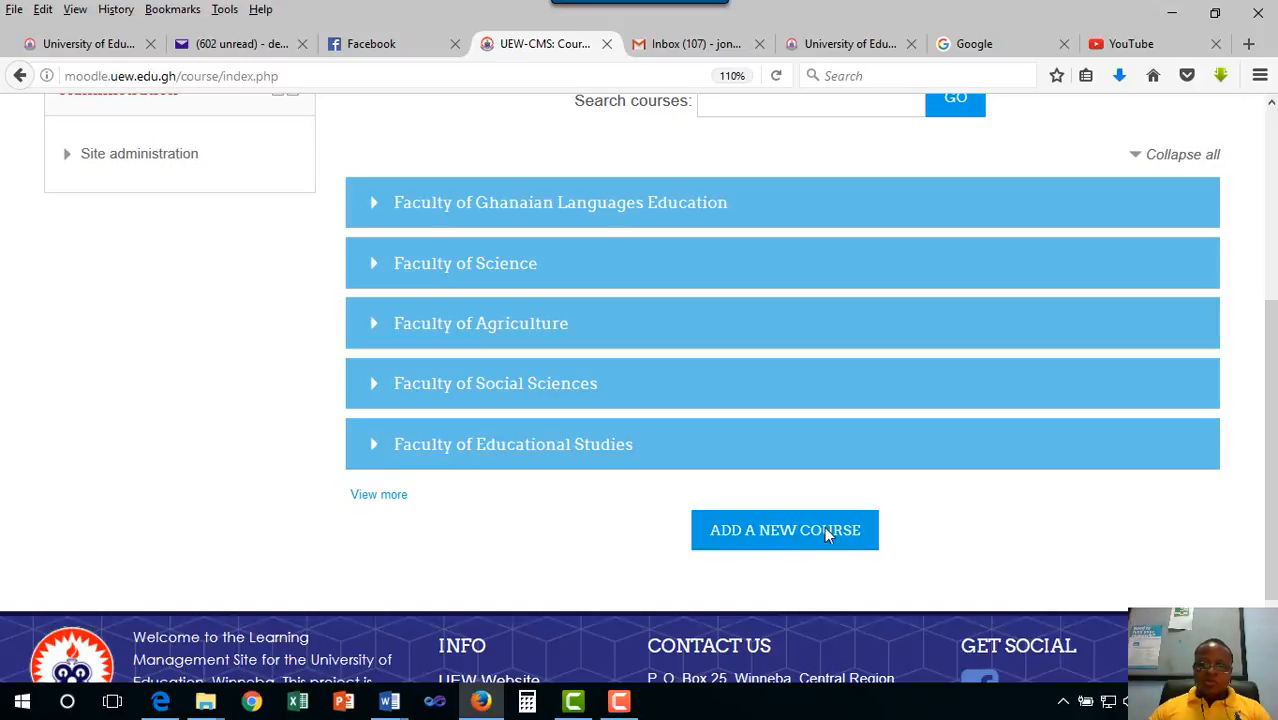
left_click(780, 531)
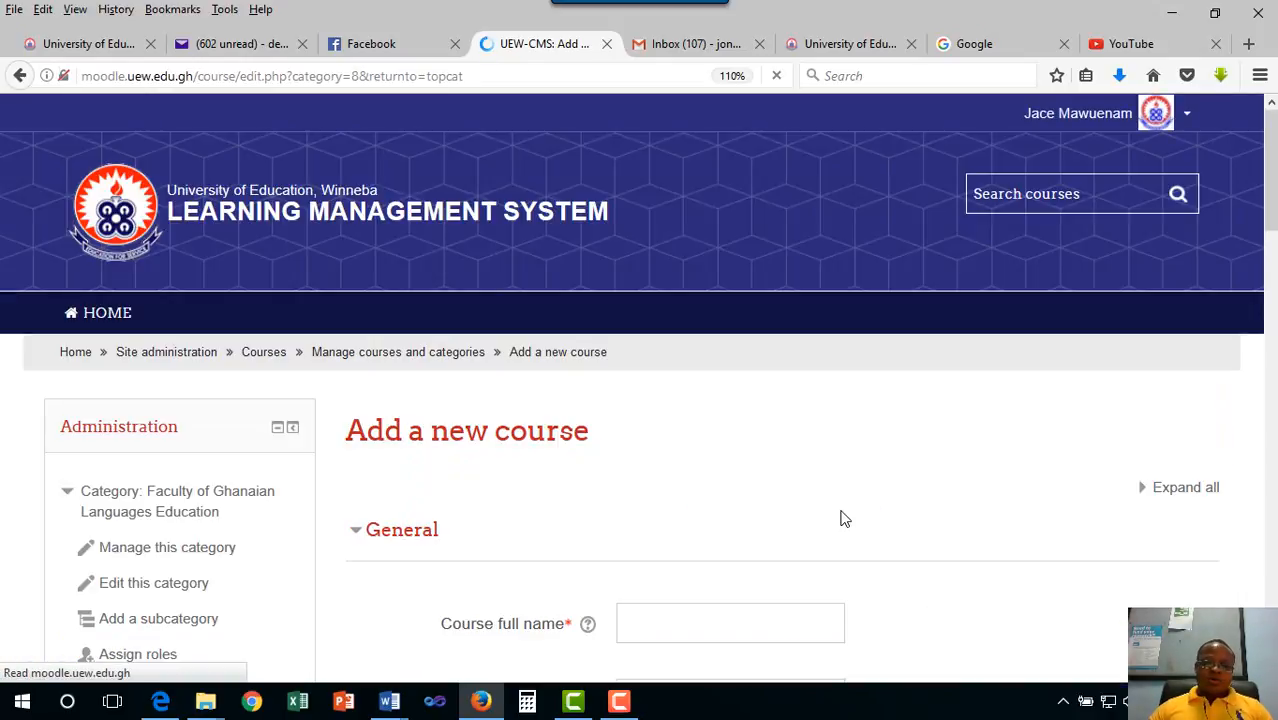
- Enter "MAB 442: Maths Methods" as the full name of the new course
scroll(842, 517, "down", 2)
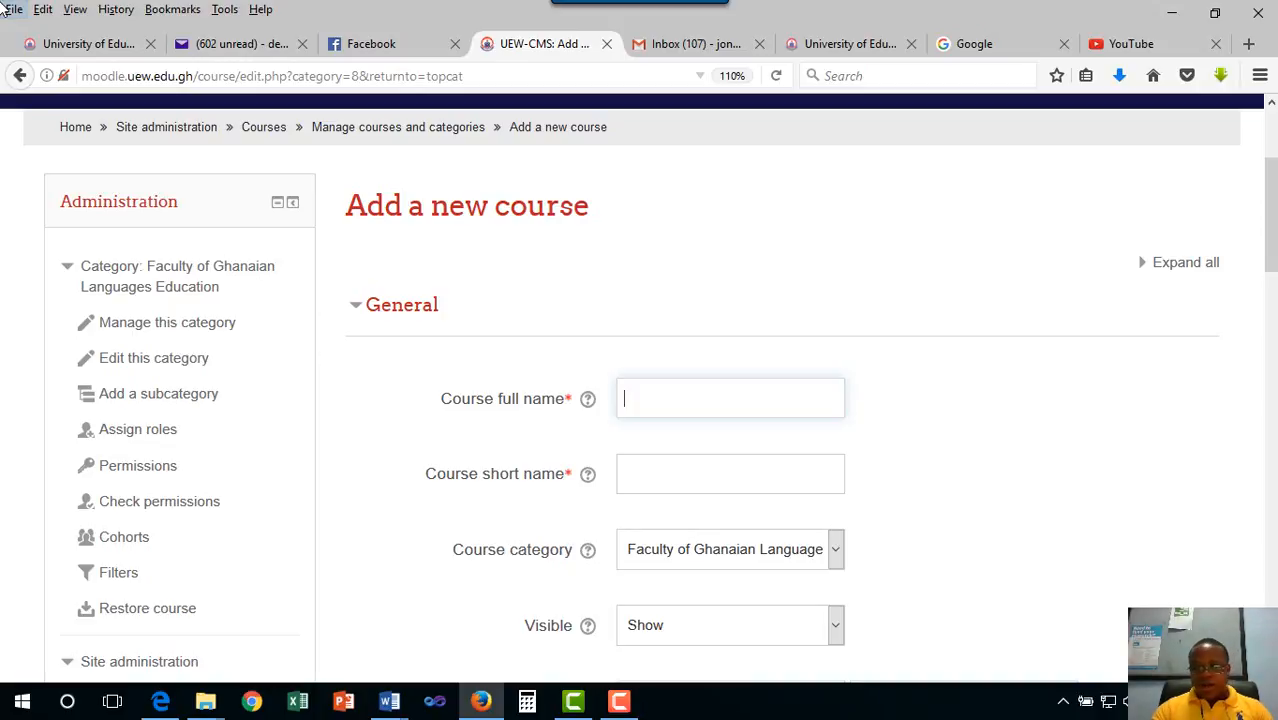
type("MAB")
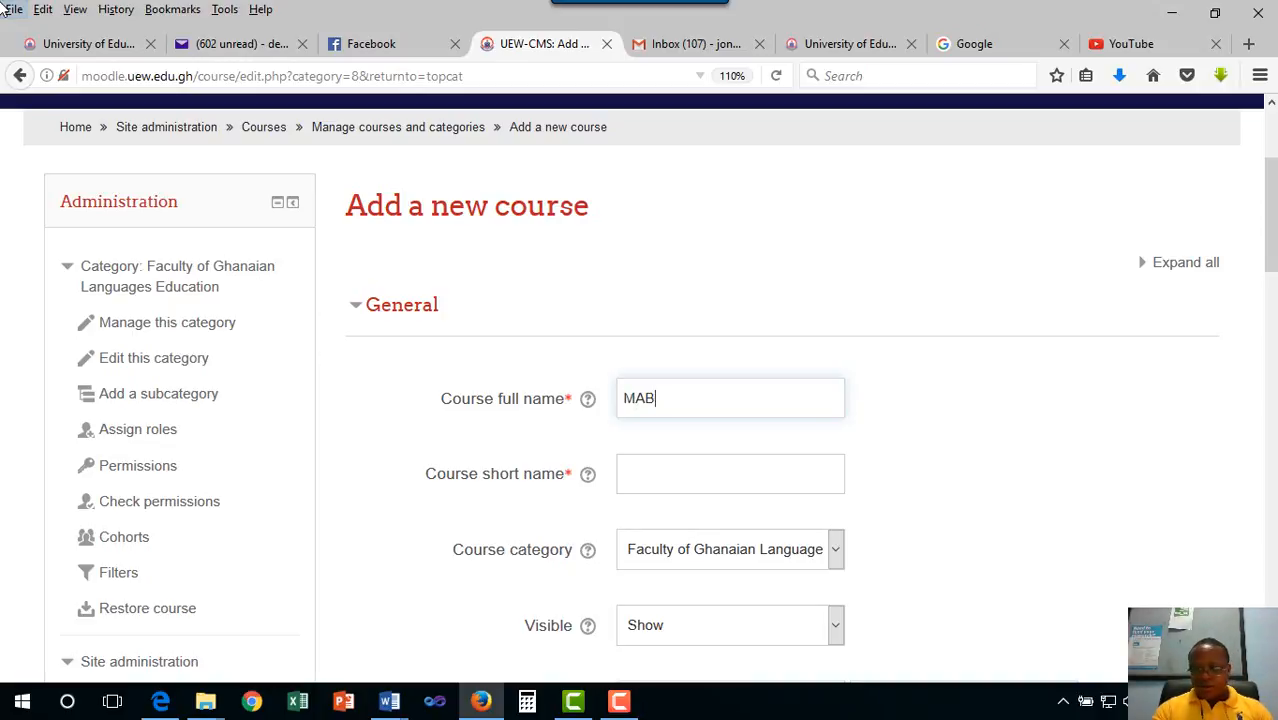
type(" 4")
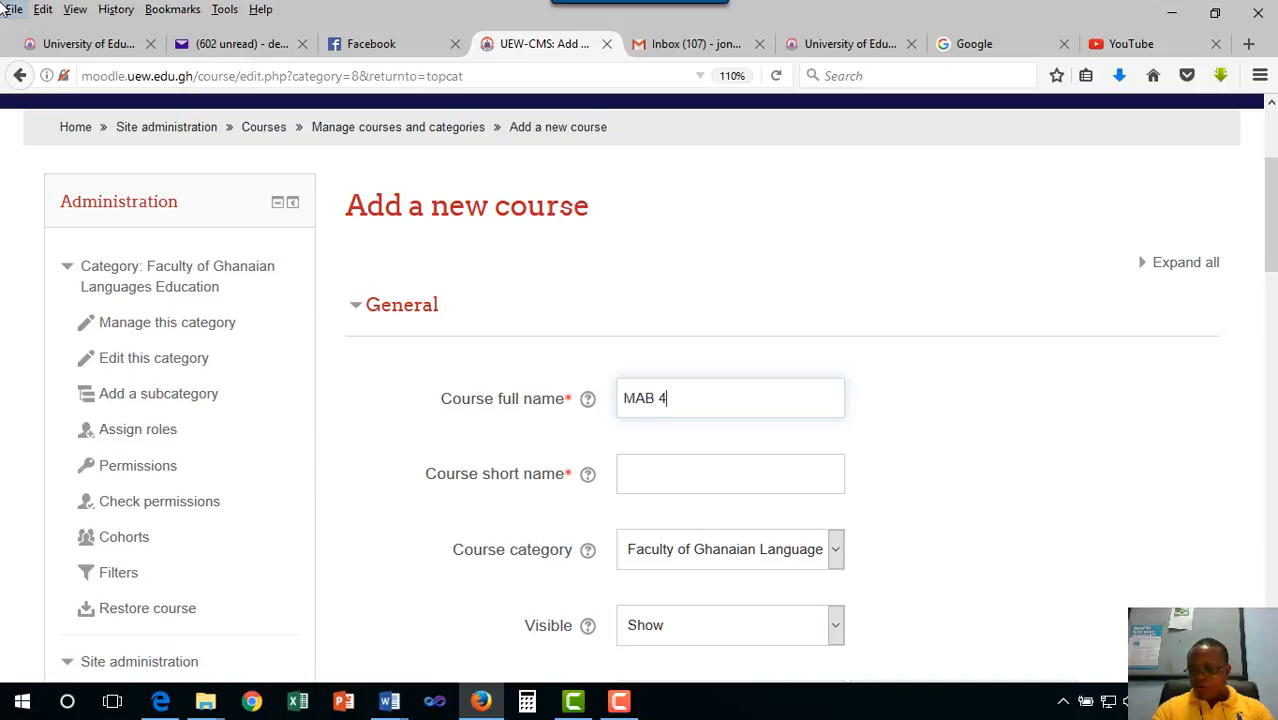
type("42")
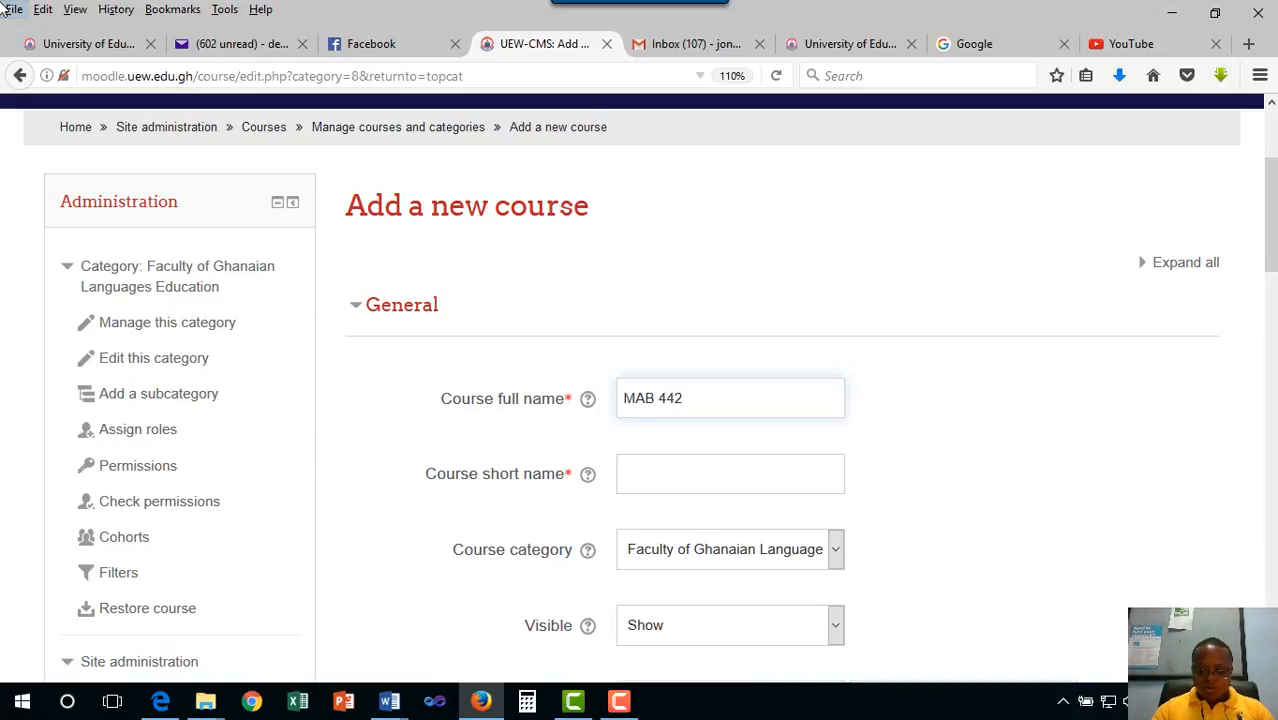
type(": ")
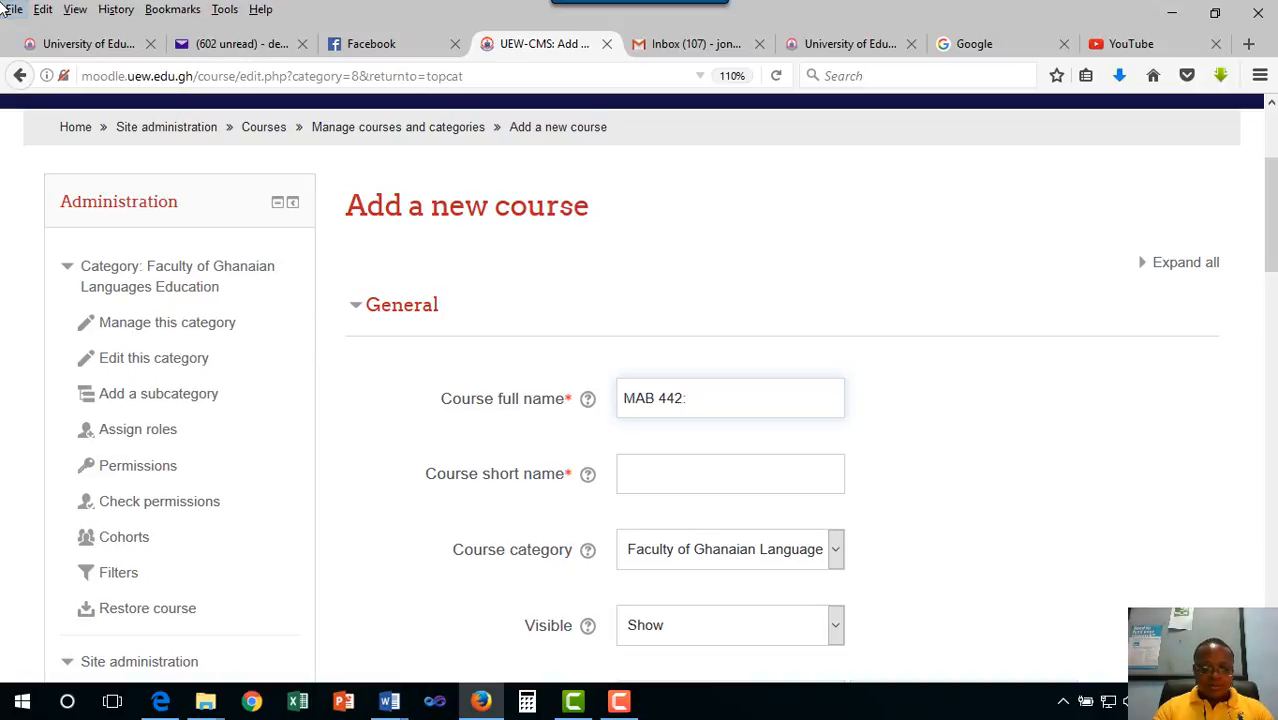
type("M")
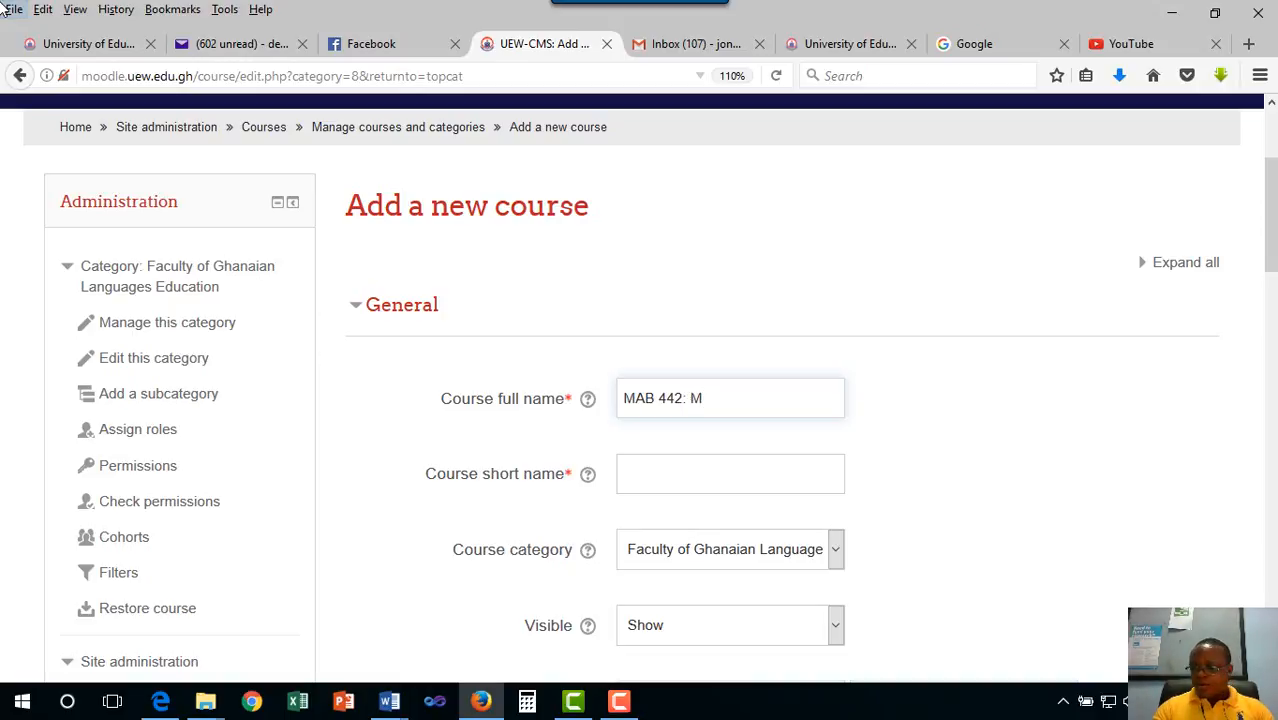
type("aths M")
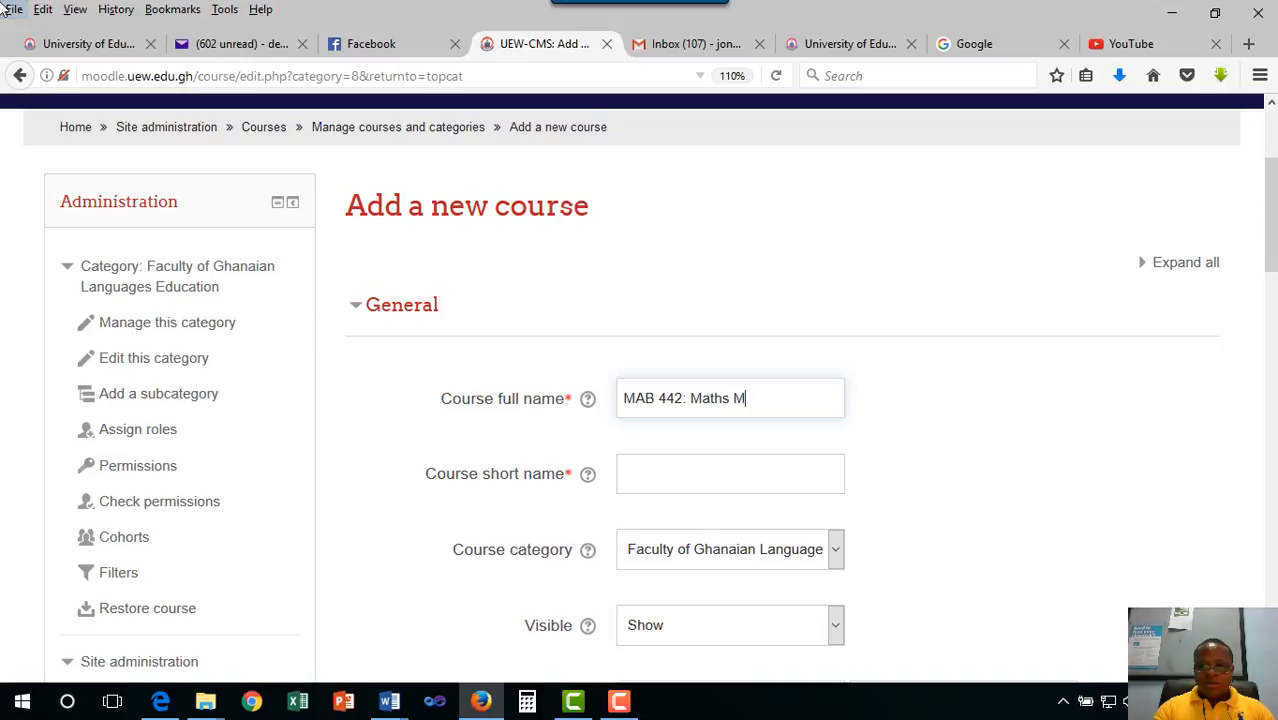
type("ethods")
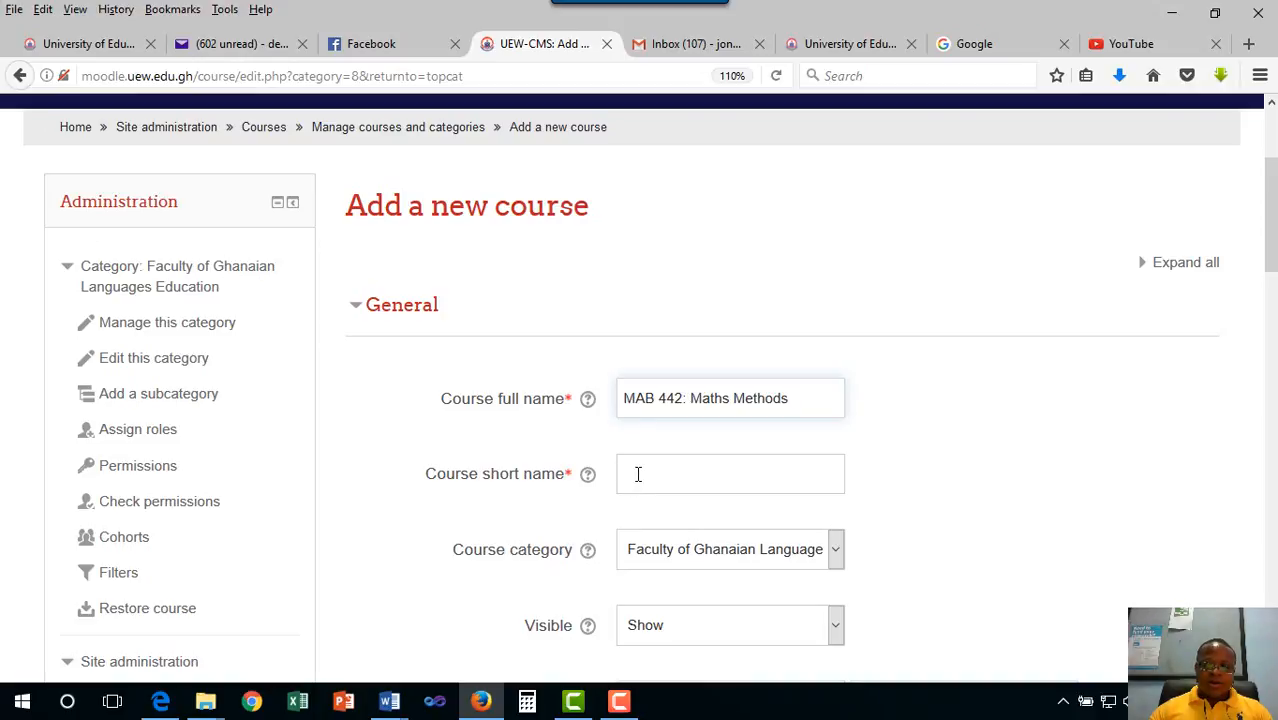
- Enter "MAB 442" as the course short name
left_click(638, 474)
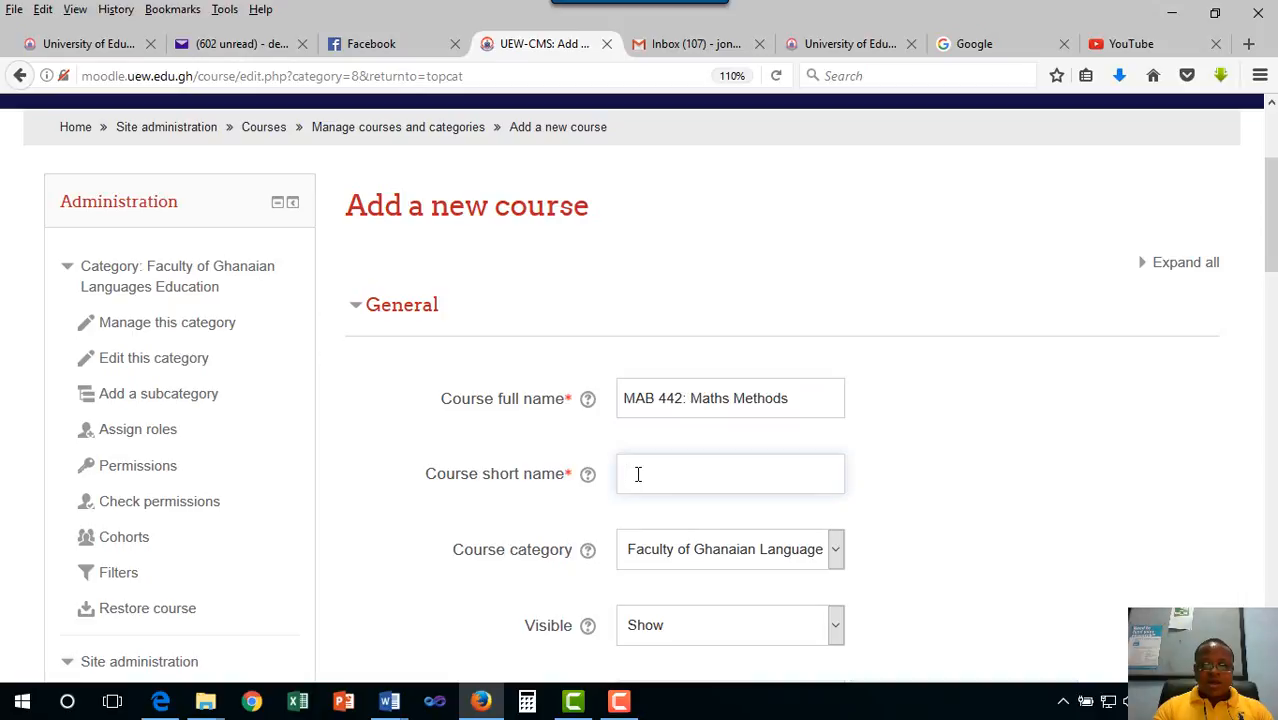
type("MAB 4")
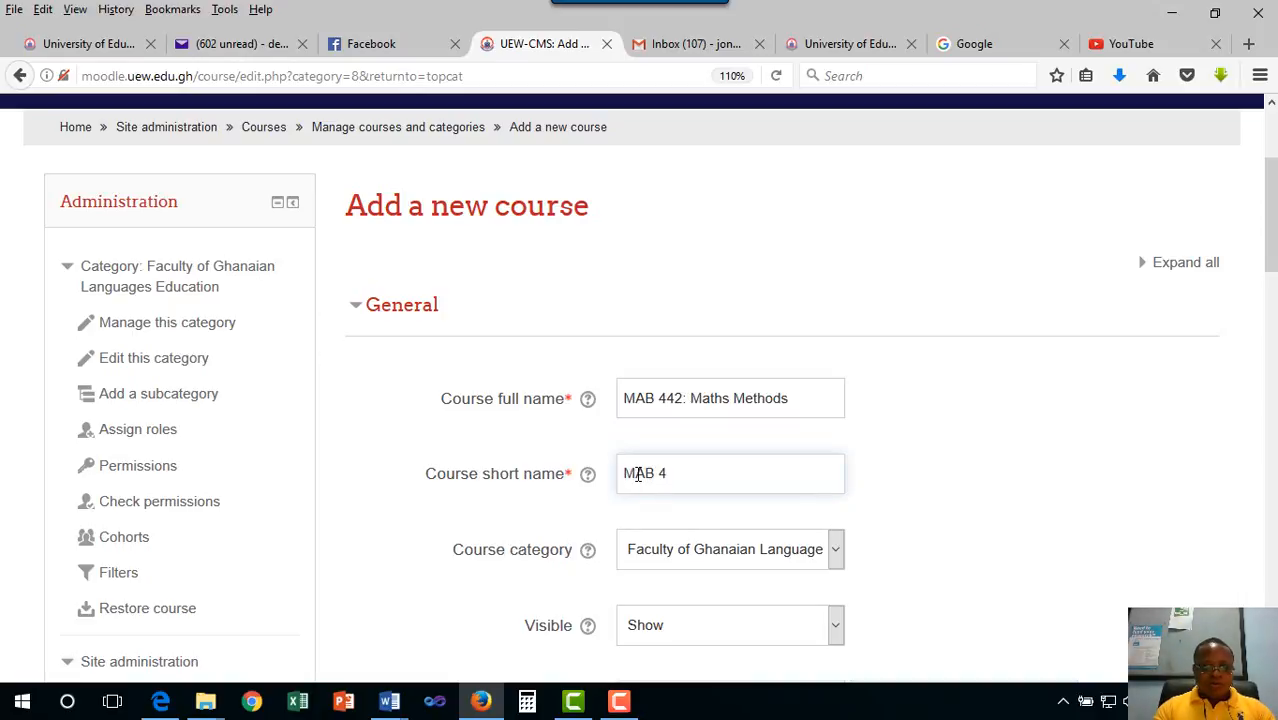
type("42")
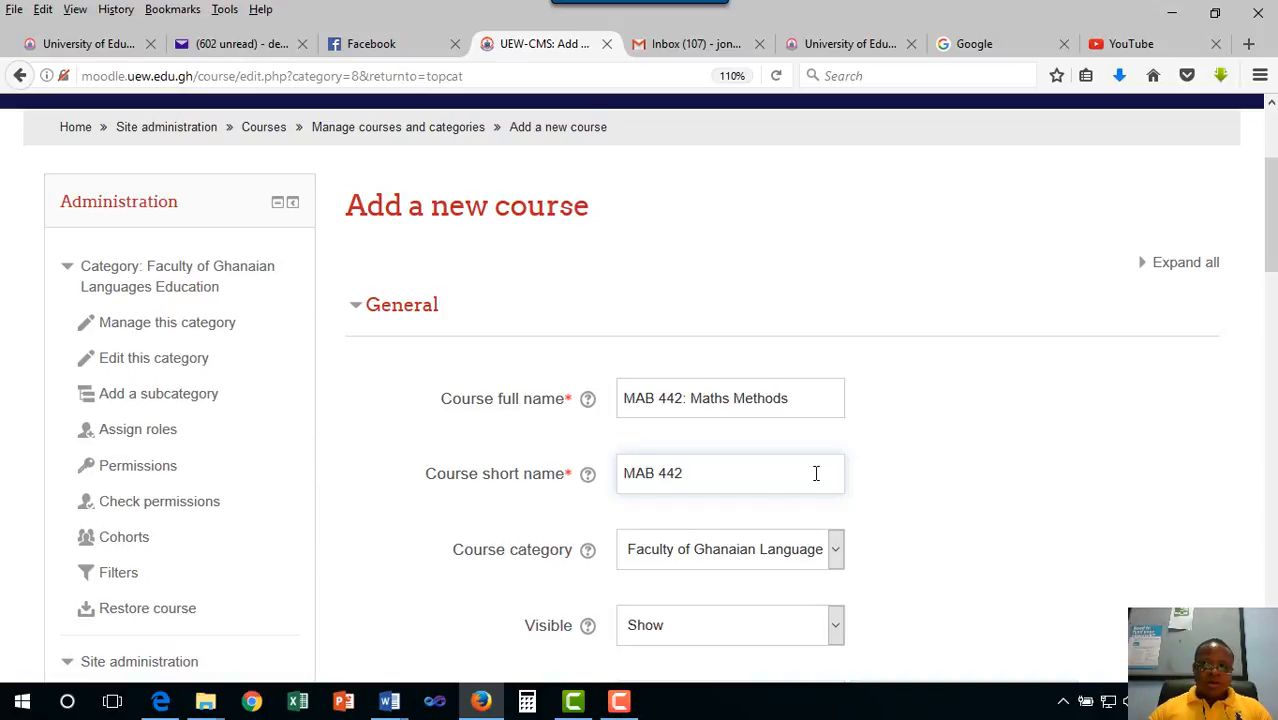
- Read the help note on the course short name and close it
scroll(800, 470, "down", 3)
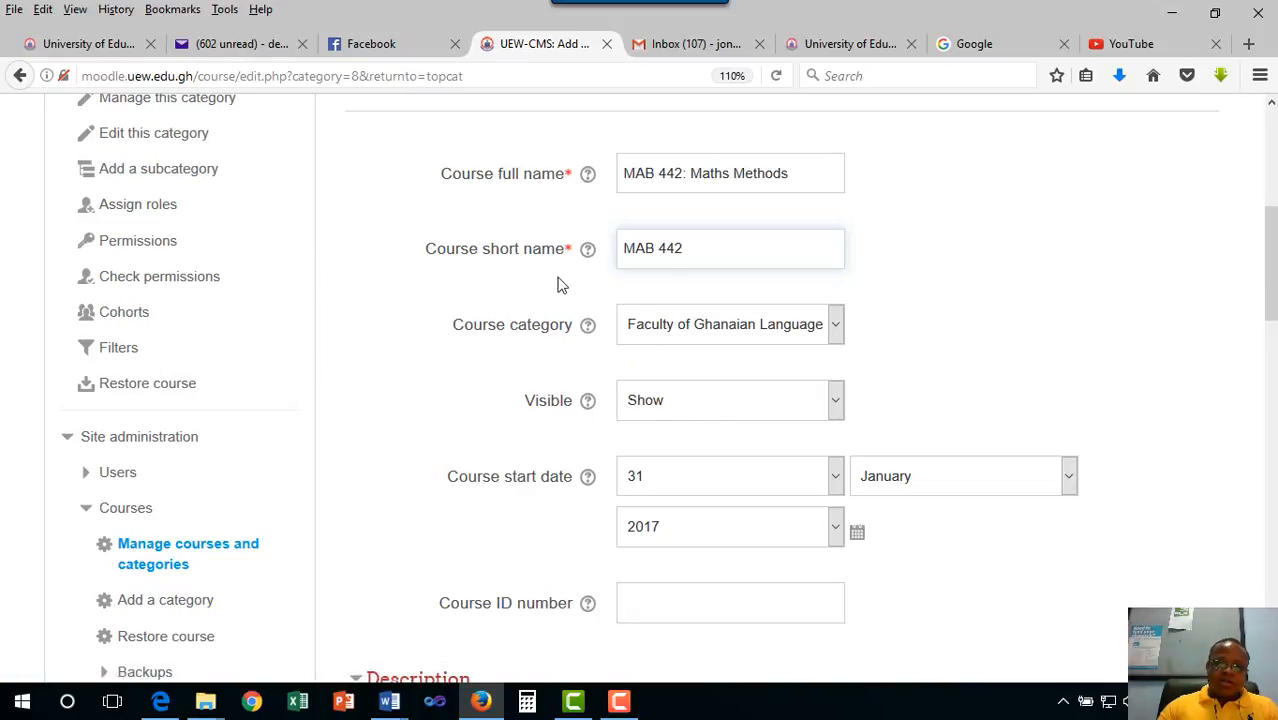
left_click(589, 251)
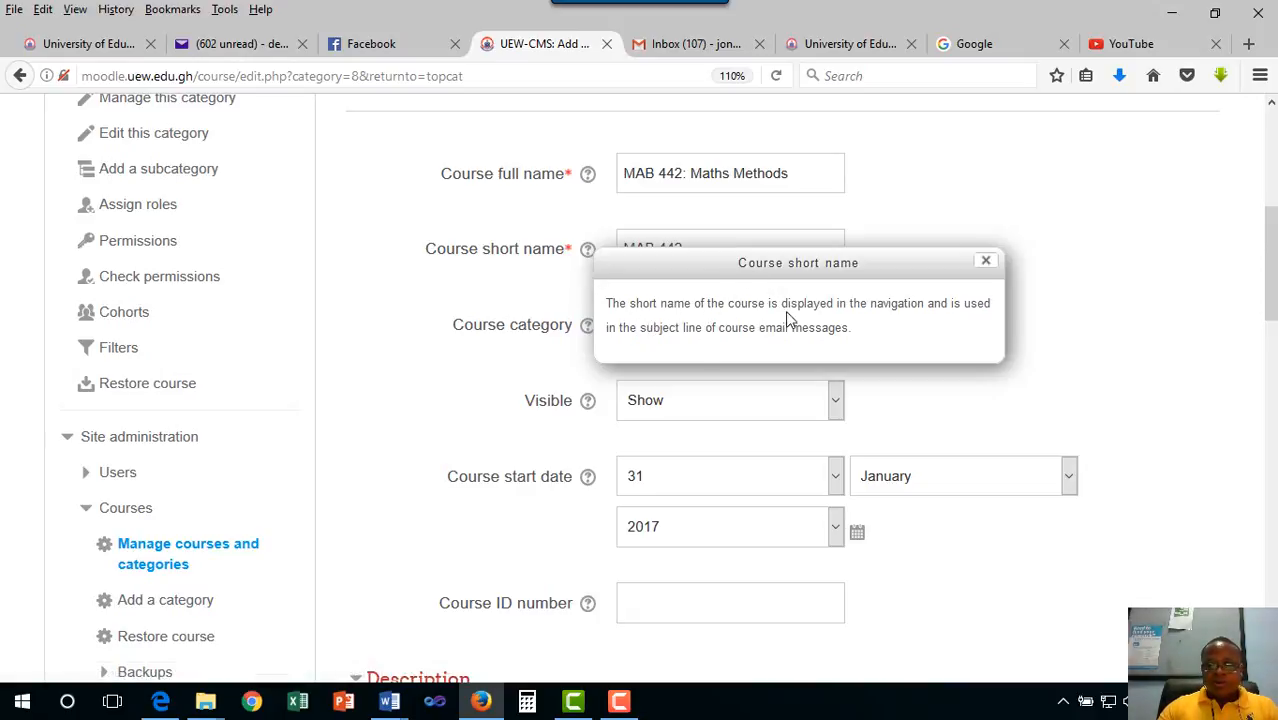
left_click(986, 261)
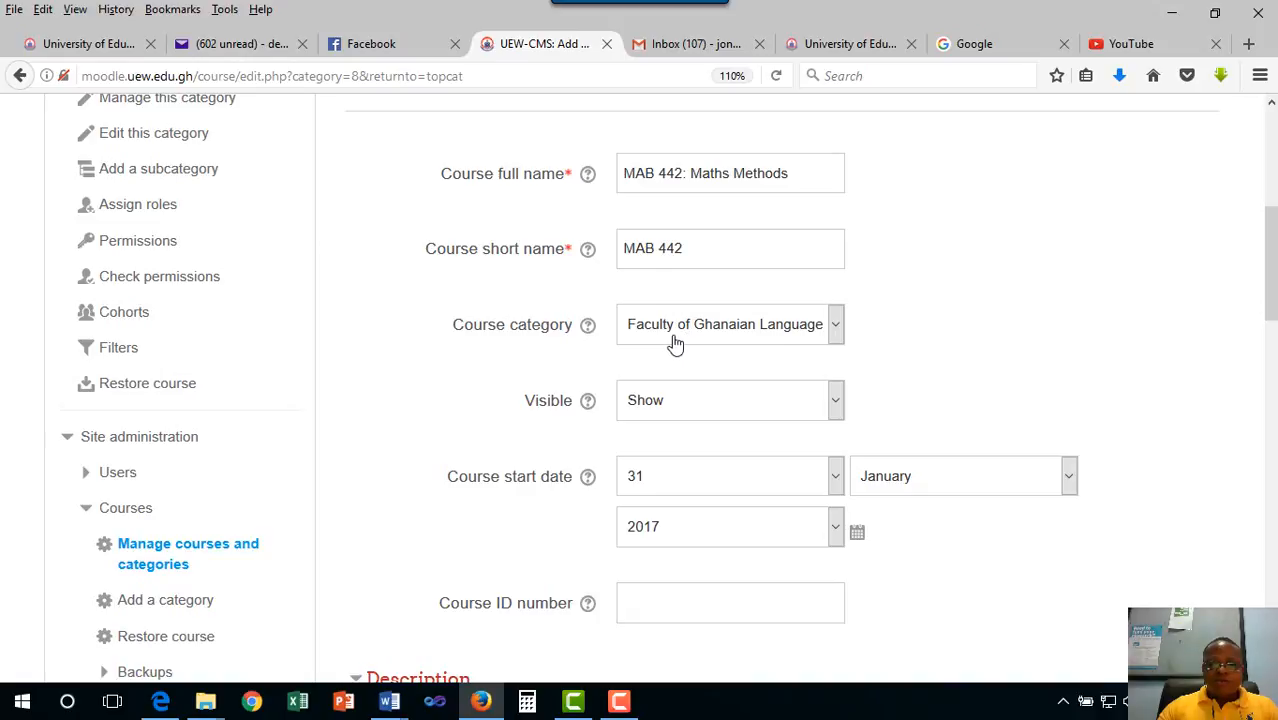
- Set the course category to Training Courses
left_click(836, 330)
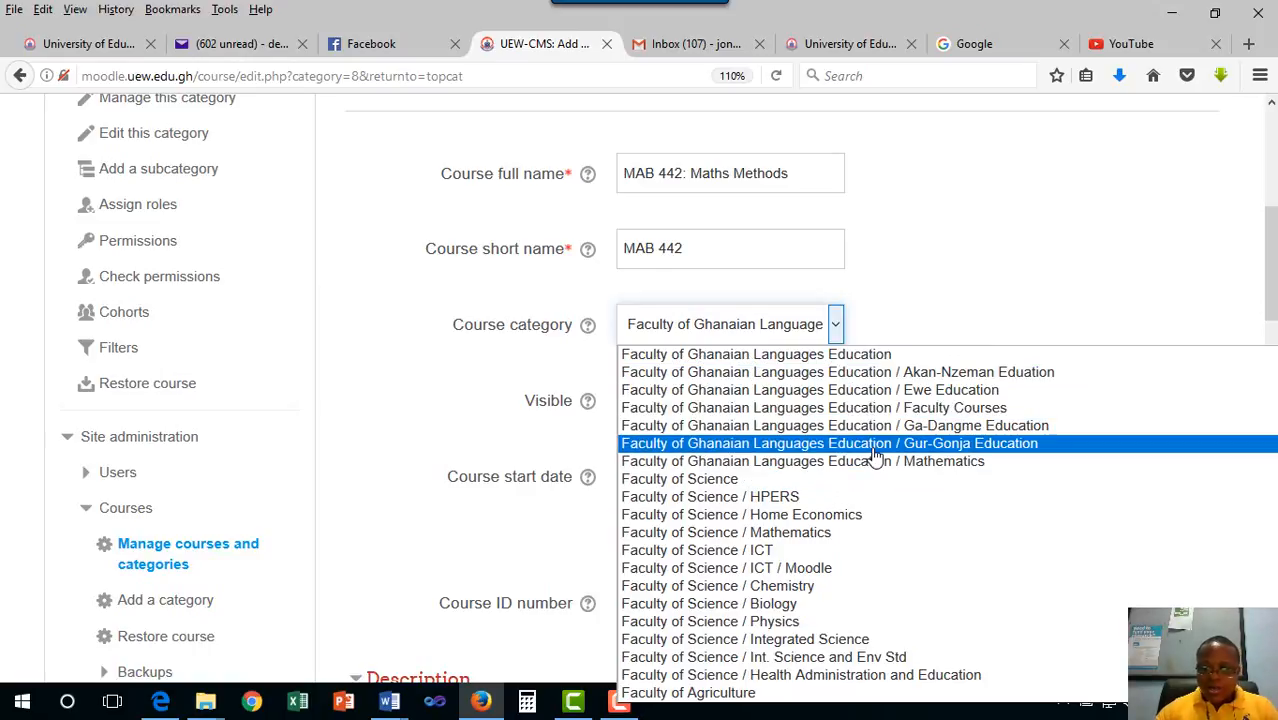
scroll(902, 507, "down", 4)
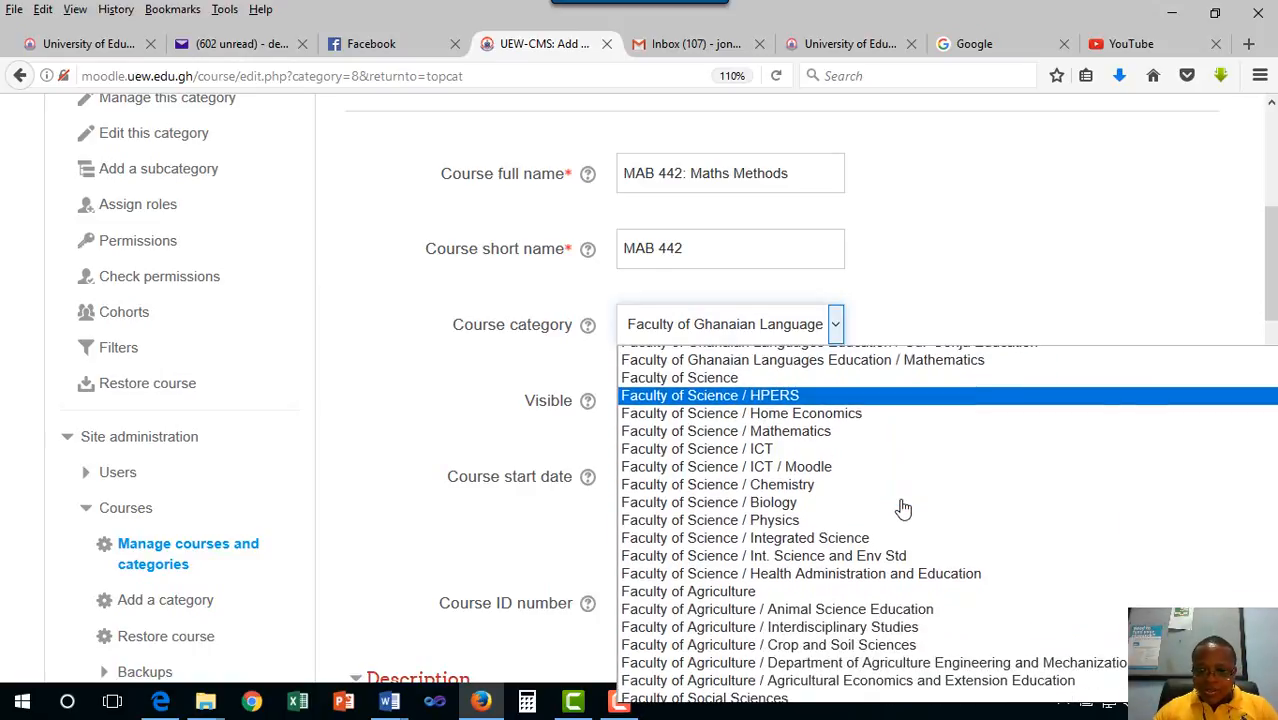
scroll(901, 505, "up", 2)
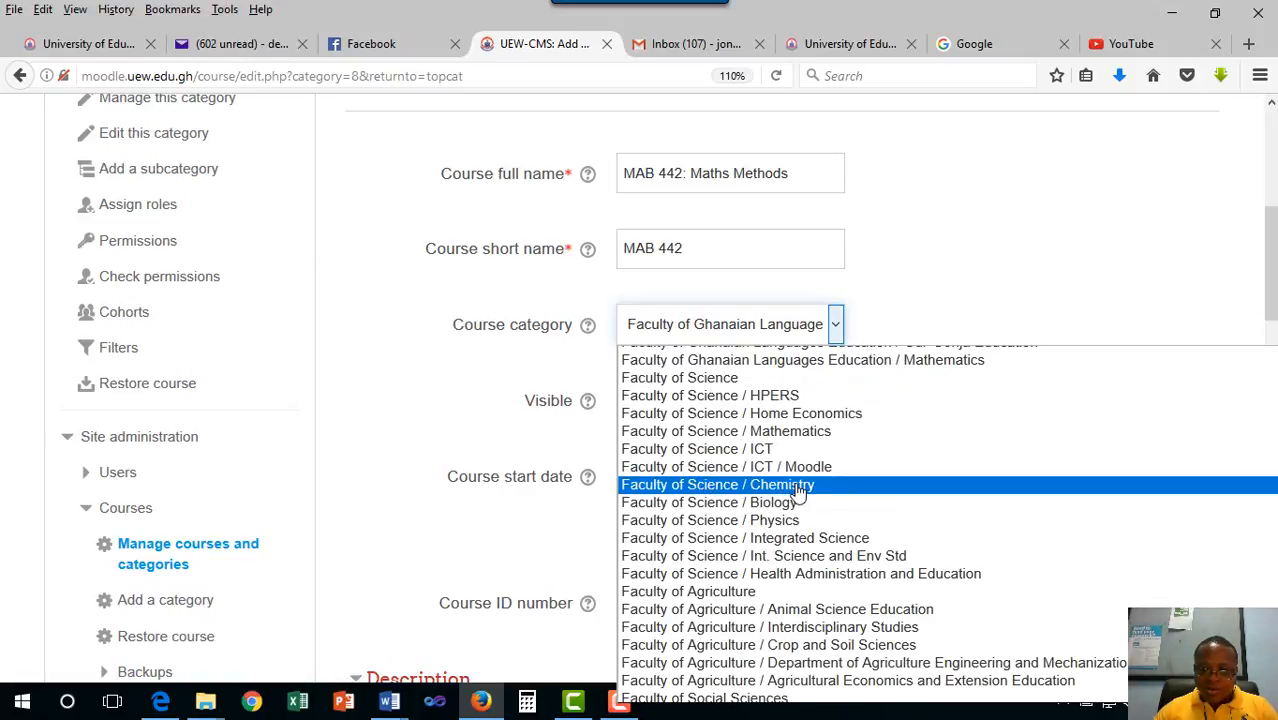
scroll(800, 490, "down", 8)
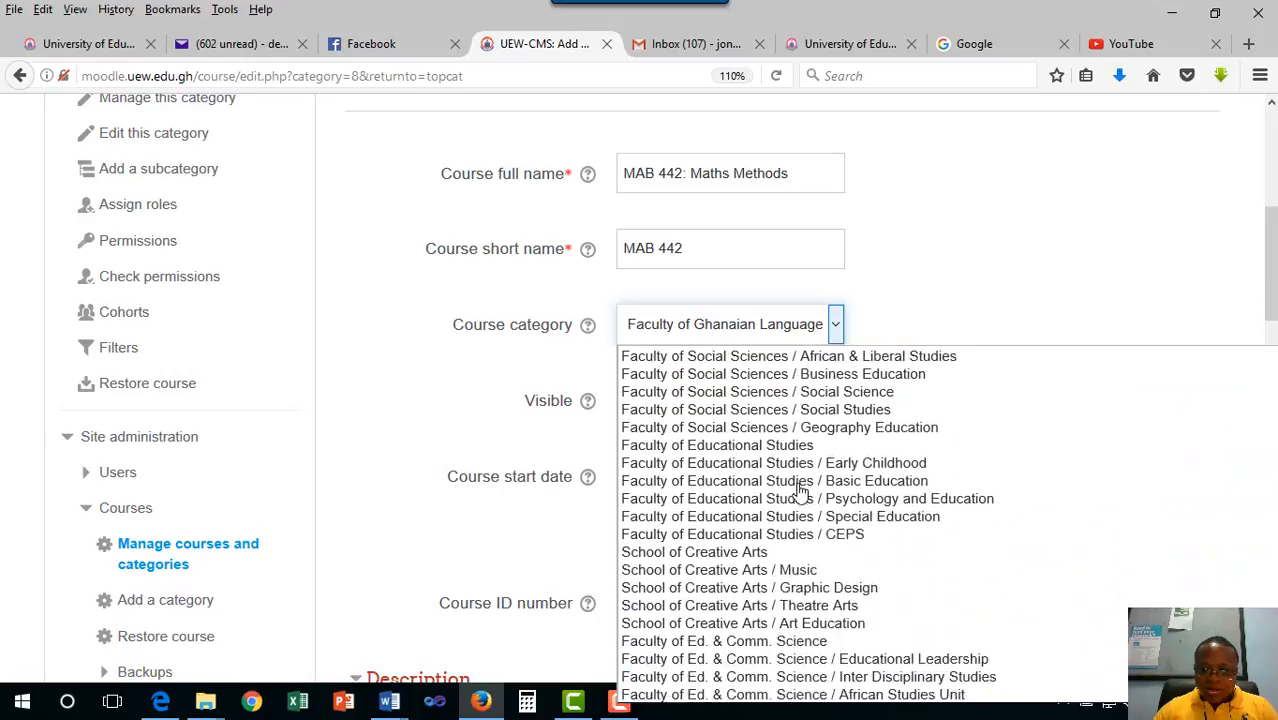
scroll(800, 490, "down", 7)
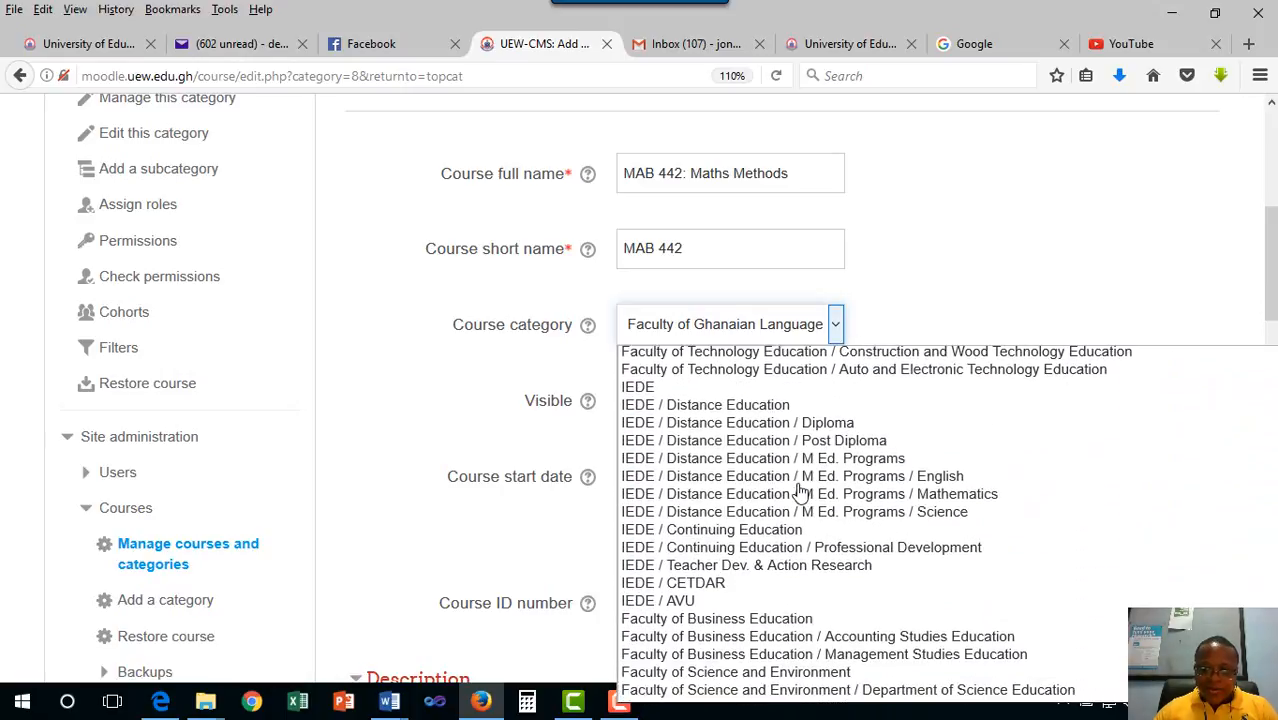
scroll(800, 490, "down", 4)
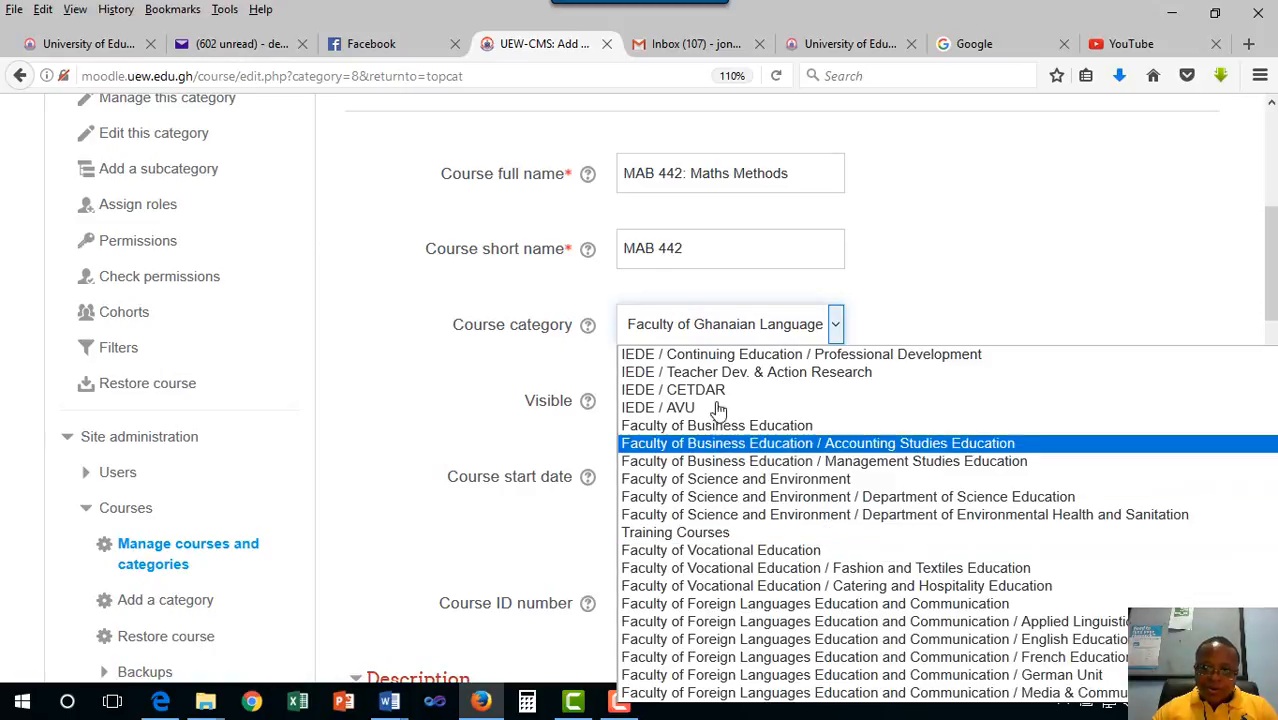
scroll(740, 410, "up", 2)
scroll(742, 425, "up", 6)
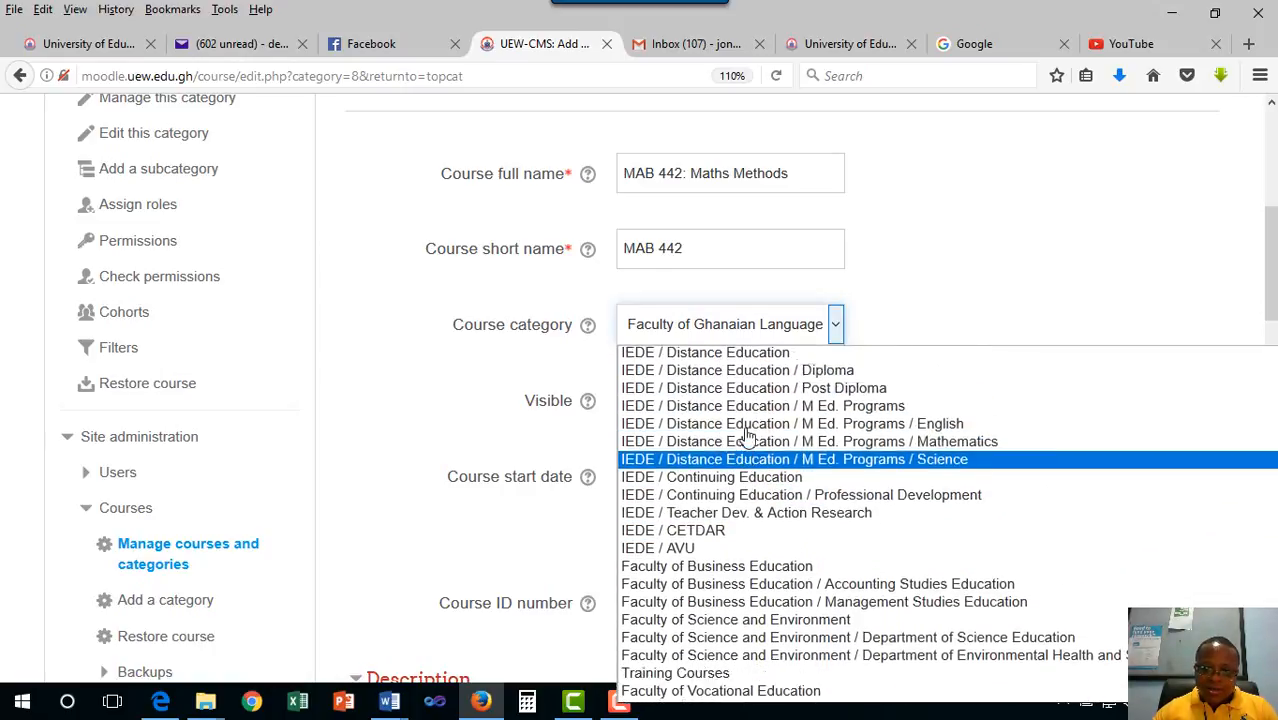
scroll(787, 535, "up", 1)
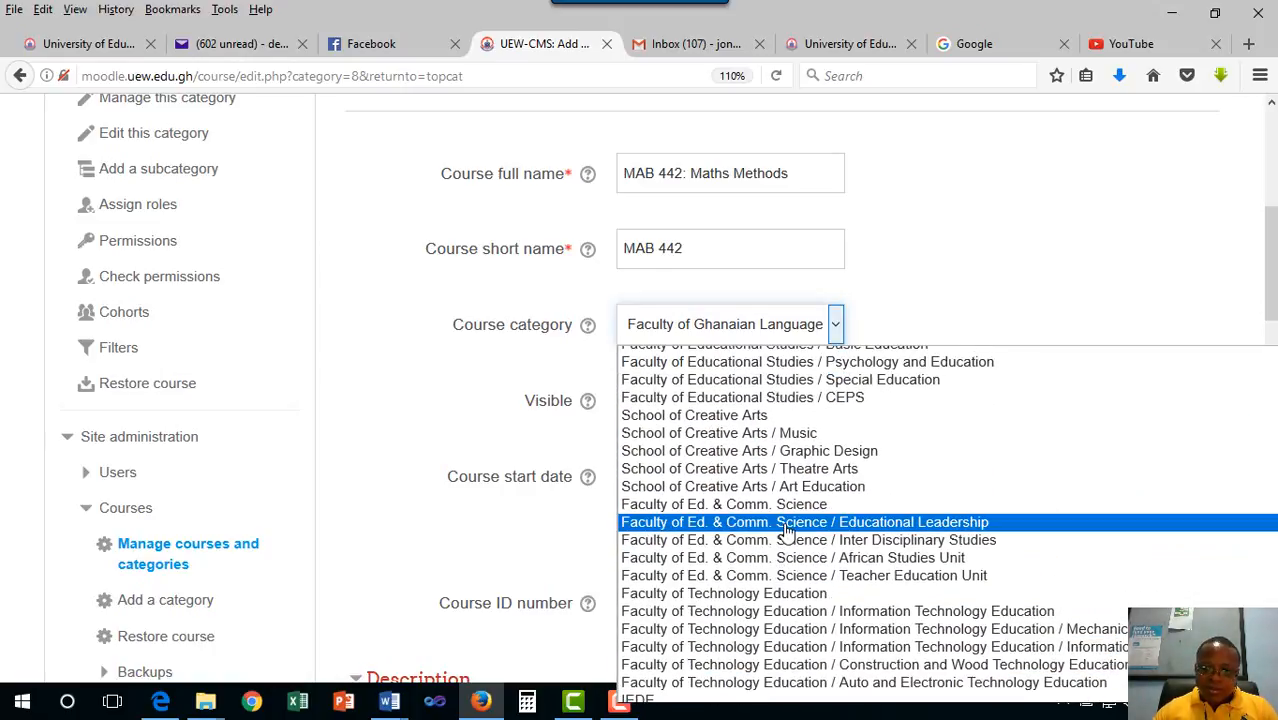
scroll(787, 535, "up", 8)
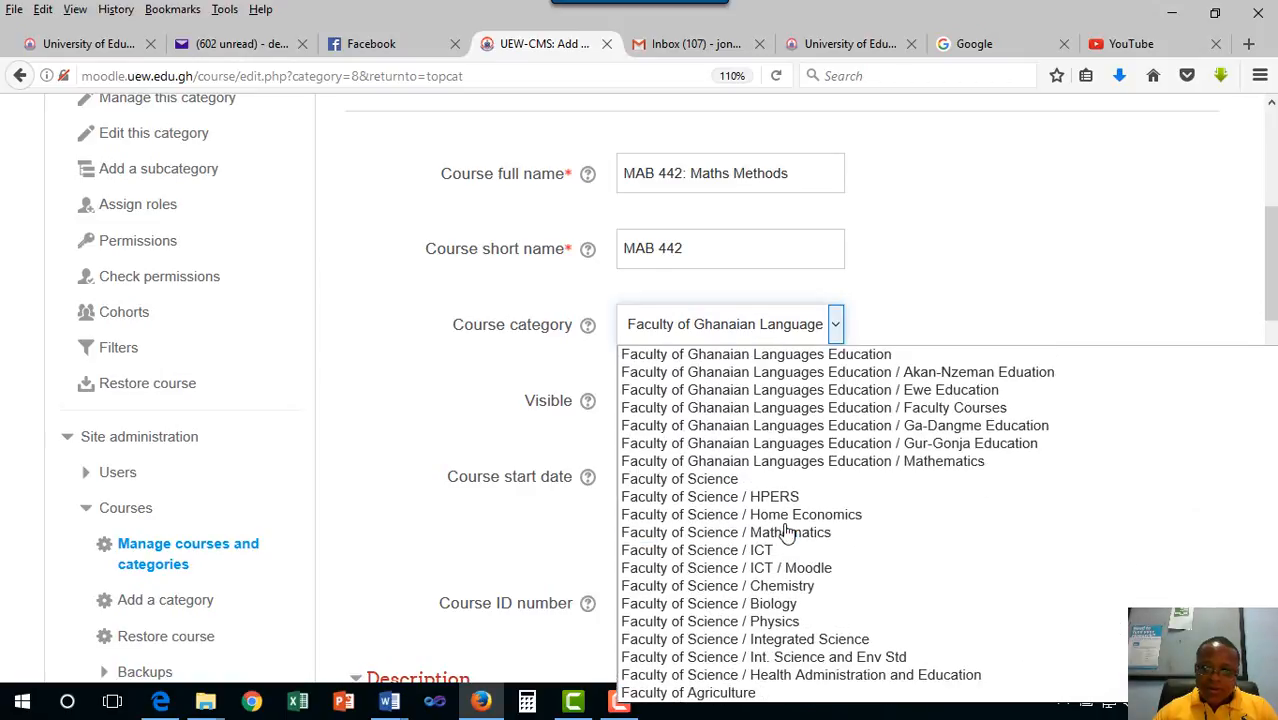
scroll(787, 535, "down", 10)
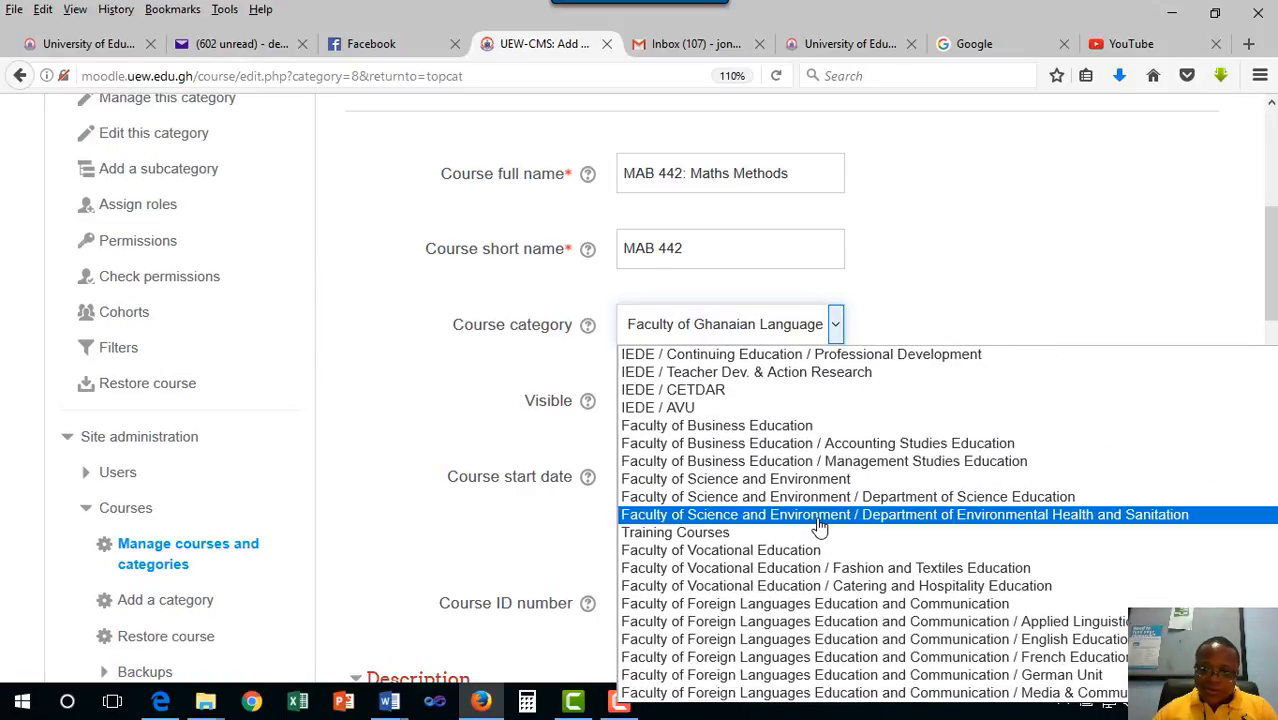
left_click(735, 533)
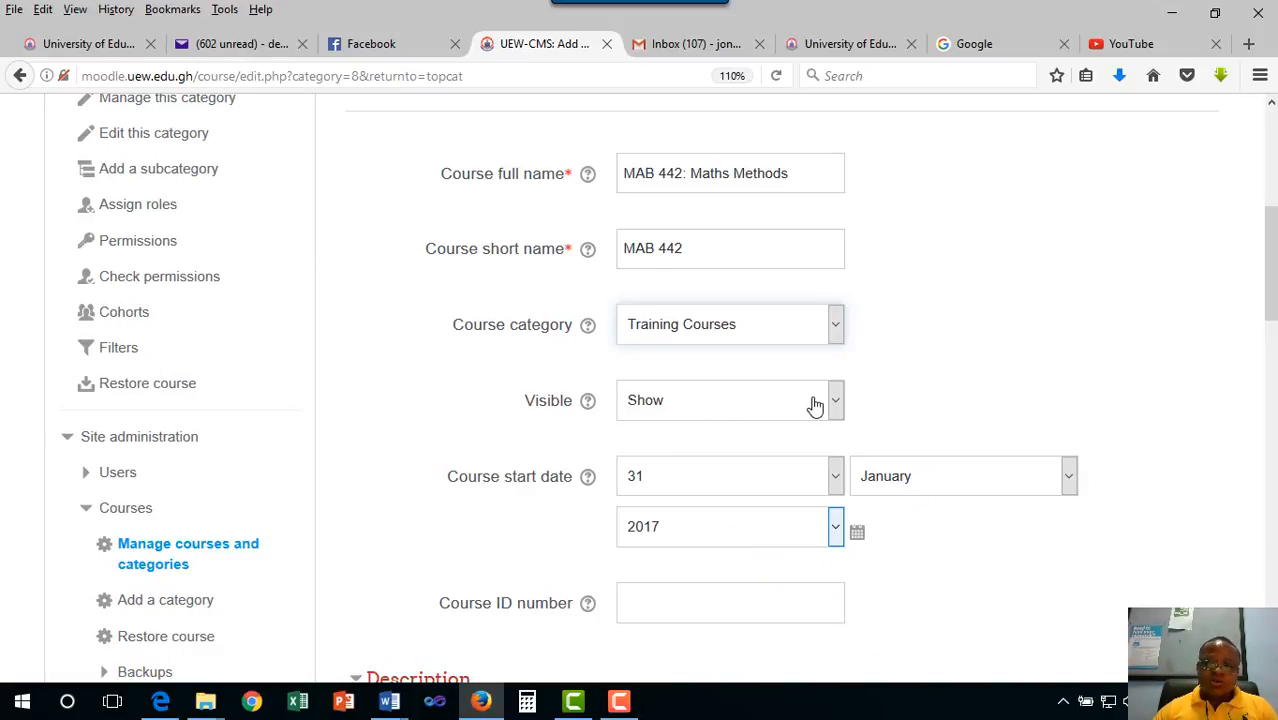
- Read the help note on the course ID number and close it
scroll(784, 414, "down", 2)
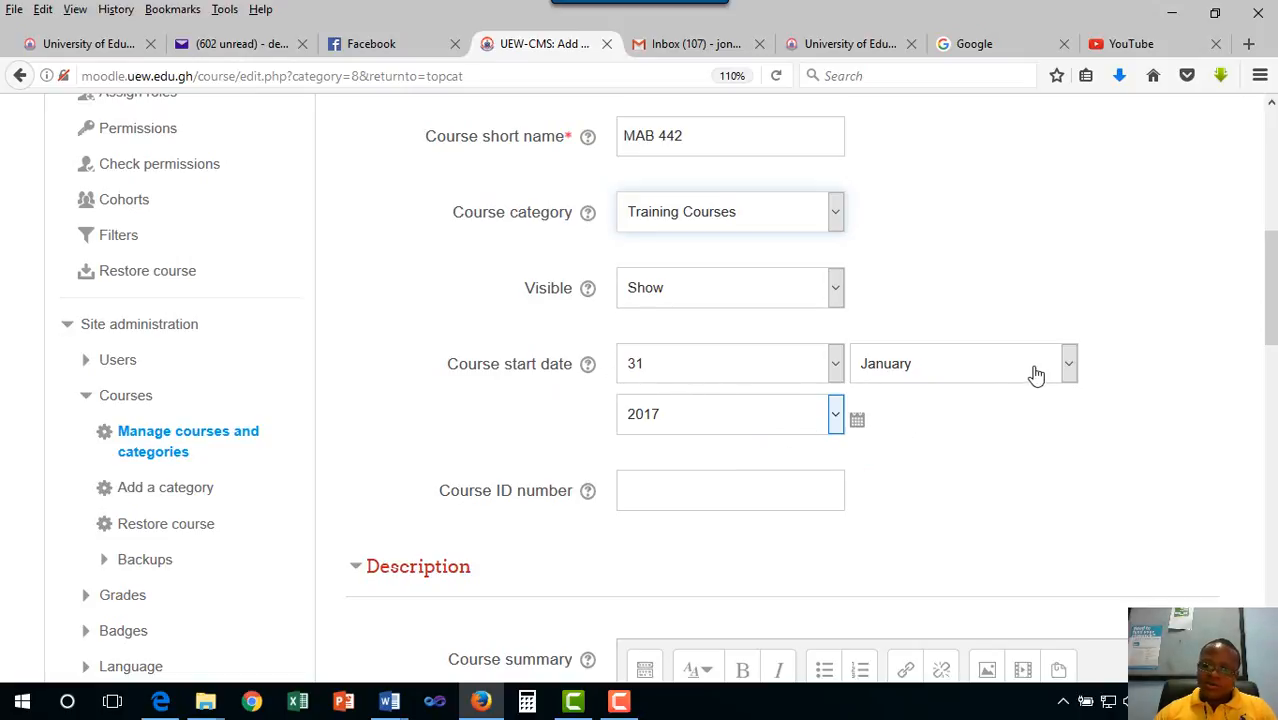
scroll(976, 466, "down", 3)
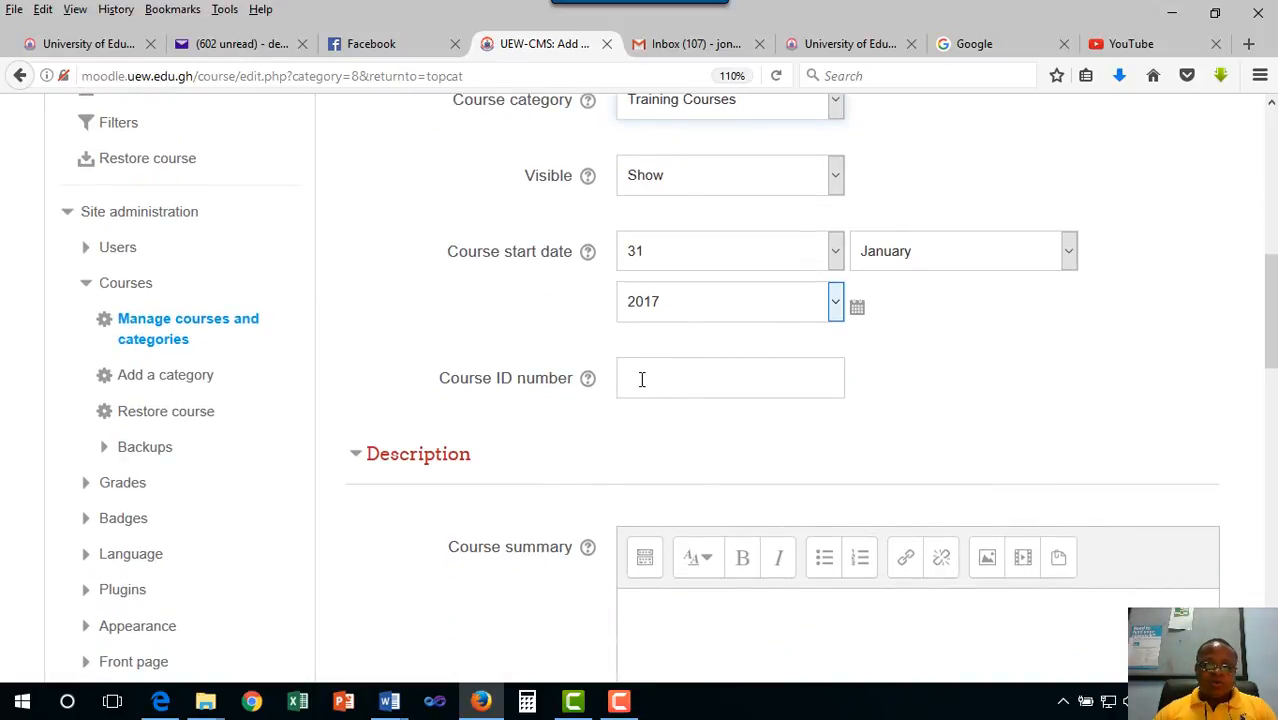
left_click(588, 382)
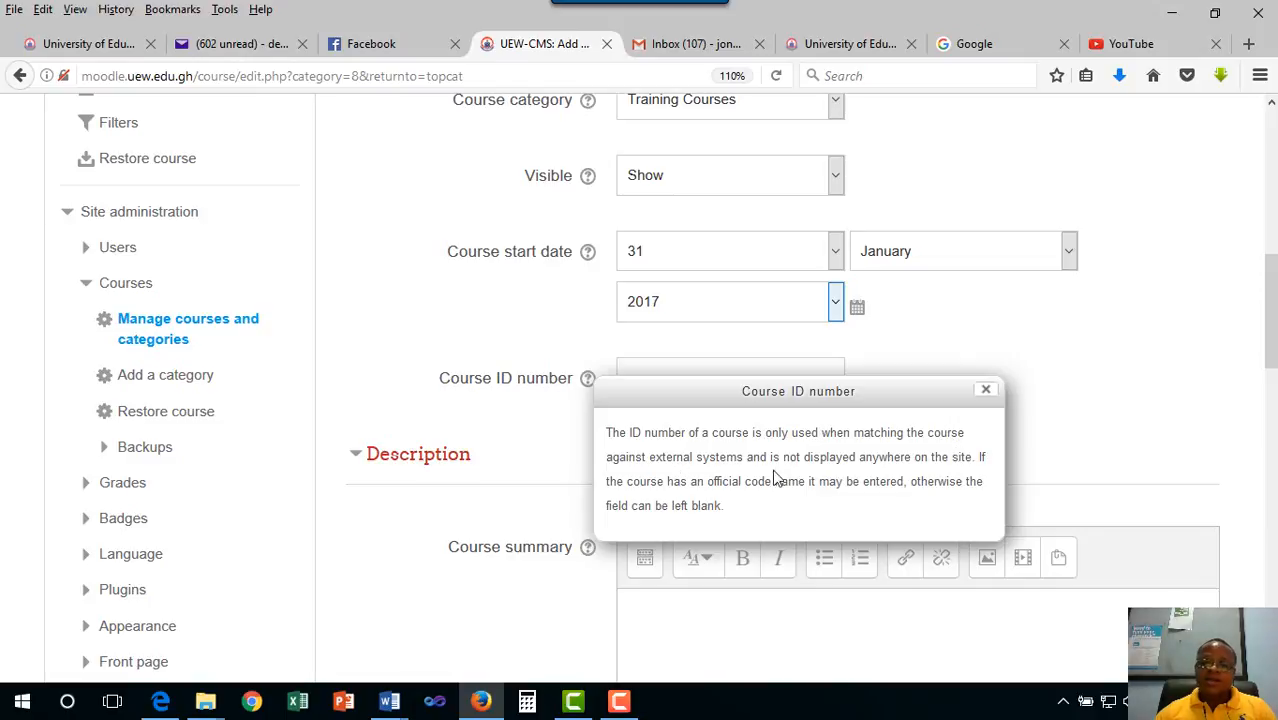
left_click(985, 390)
- Open the learning management system's home page in a new browser tab
scroll(702, 571, "down", 3)
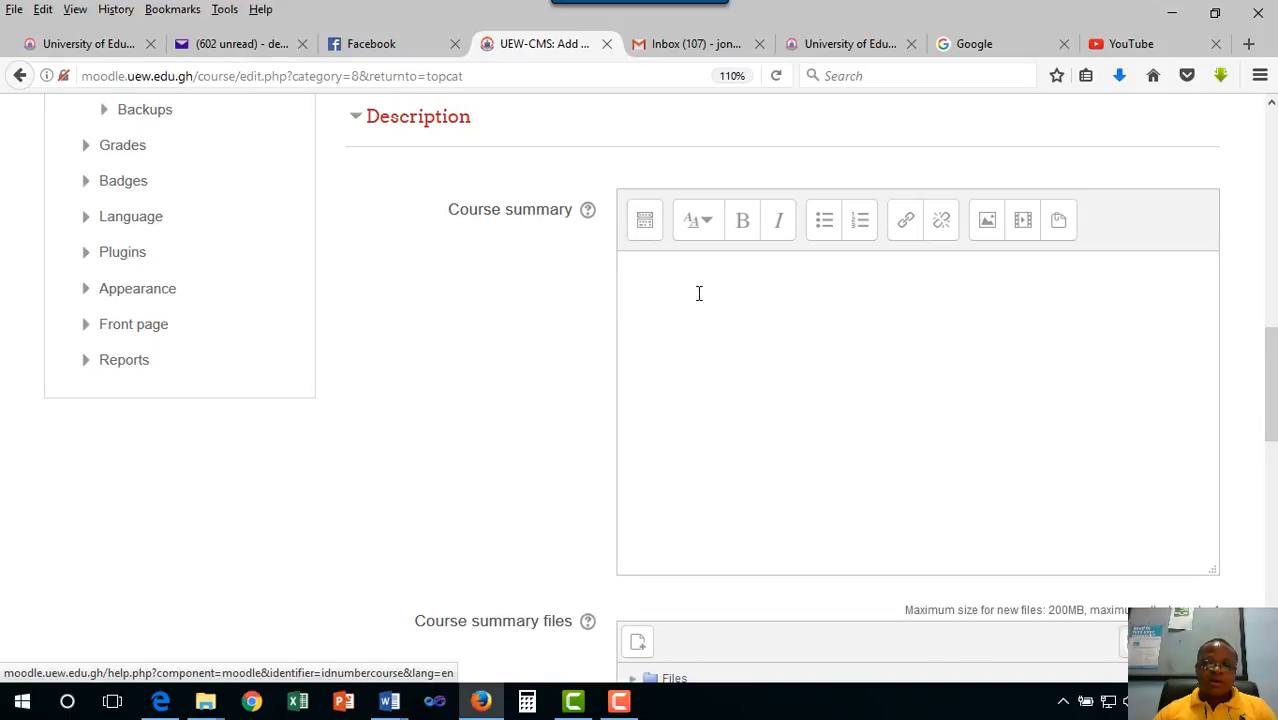
left_click(699, 293)
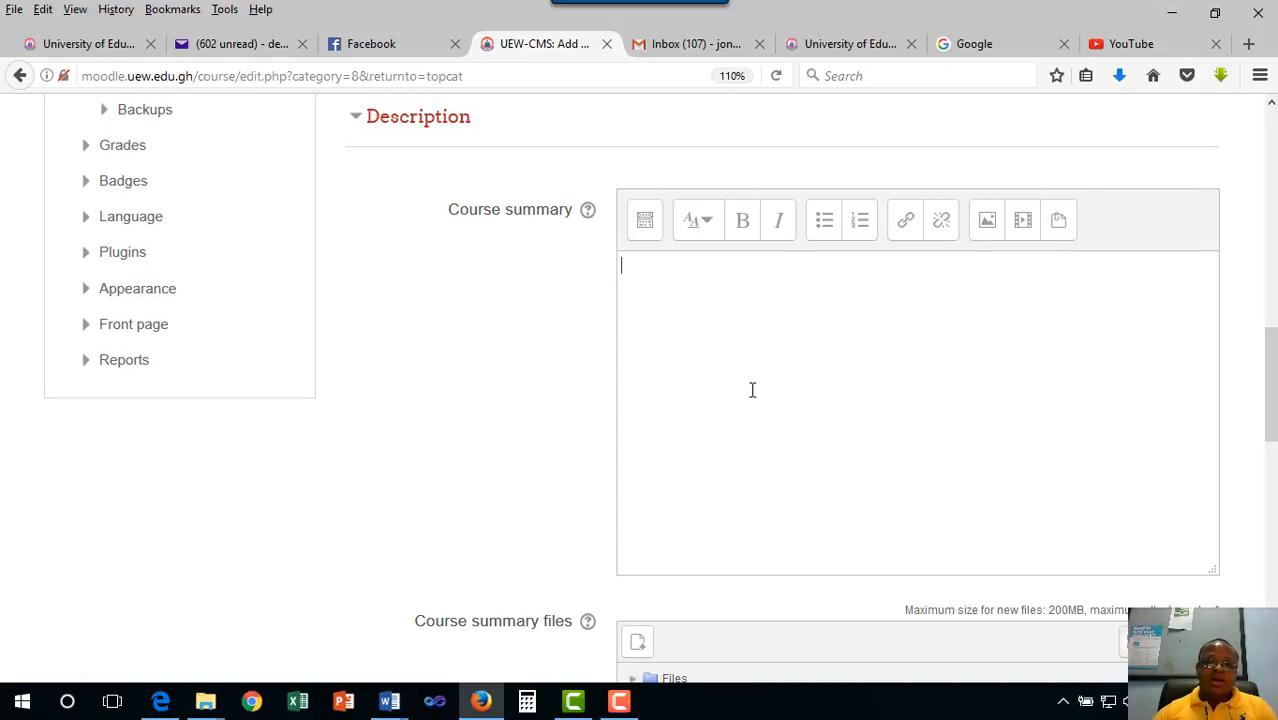
scroll(752, 389, "up", 10)
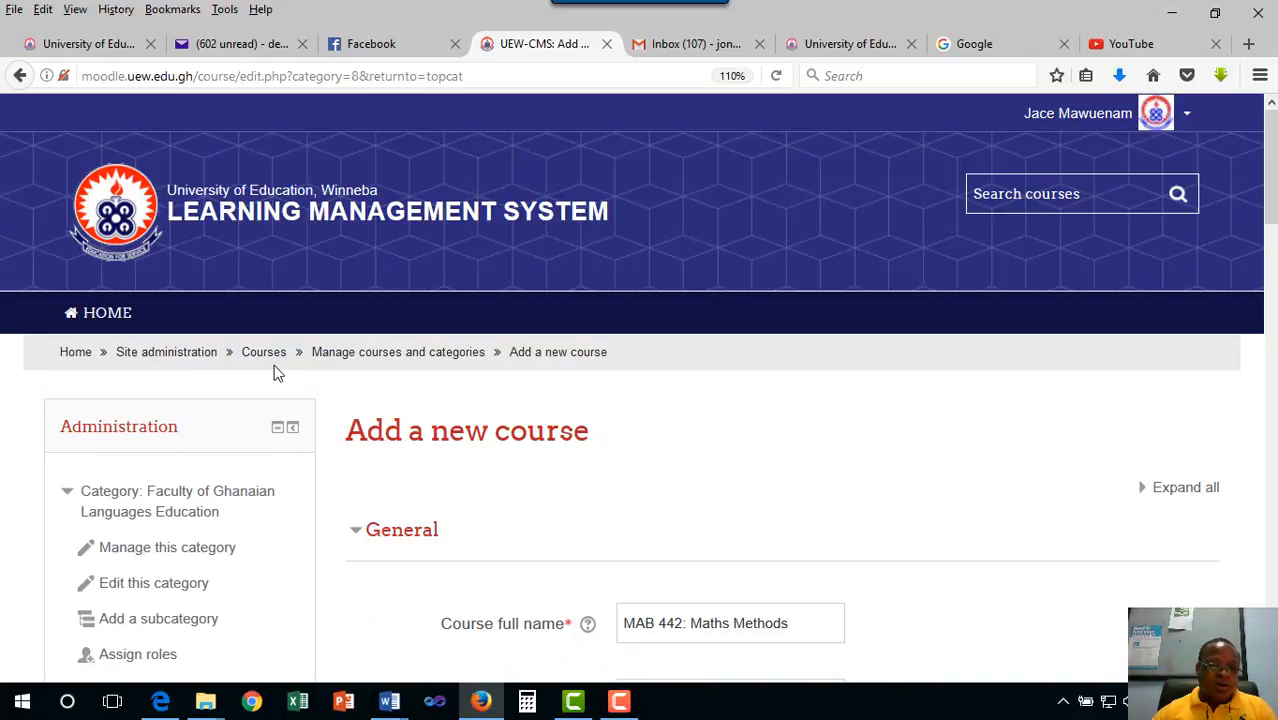
right_click(81, 362)
left_click(196, 366)
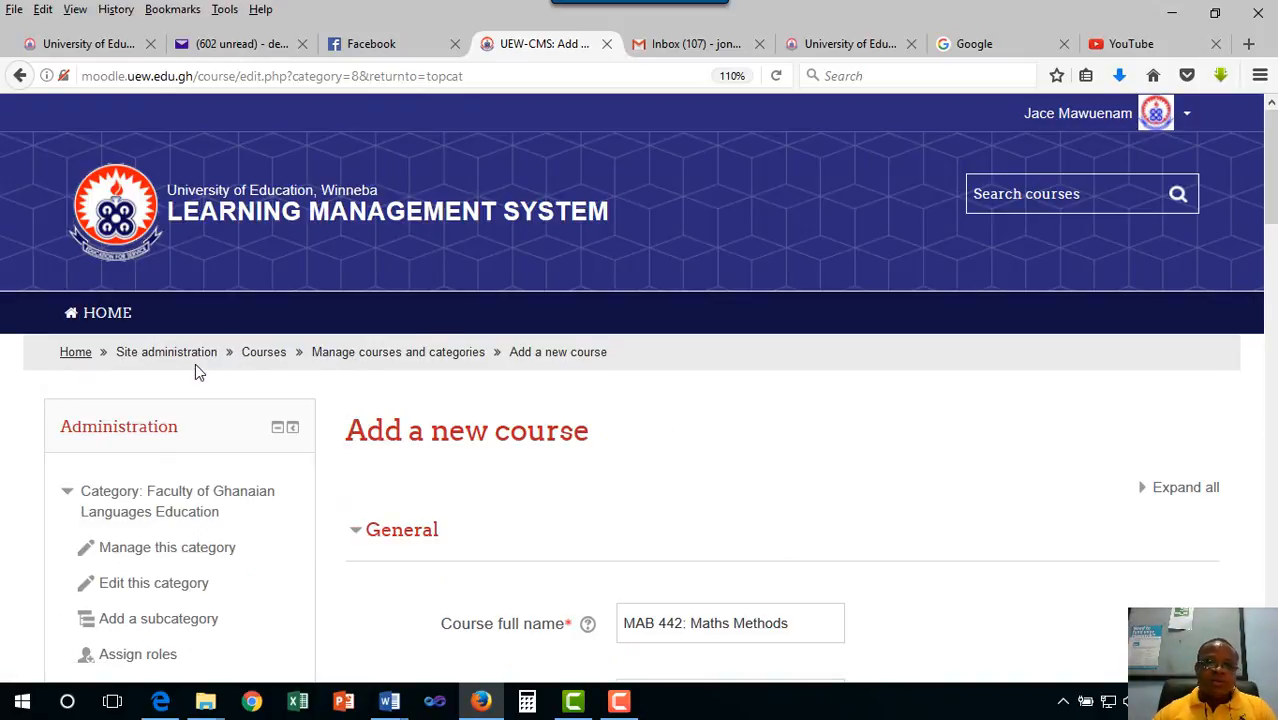
left_click(619, 50)
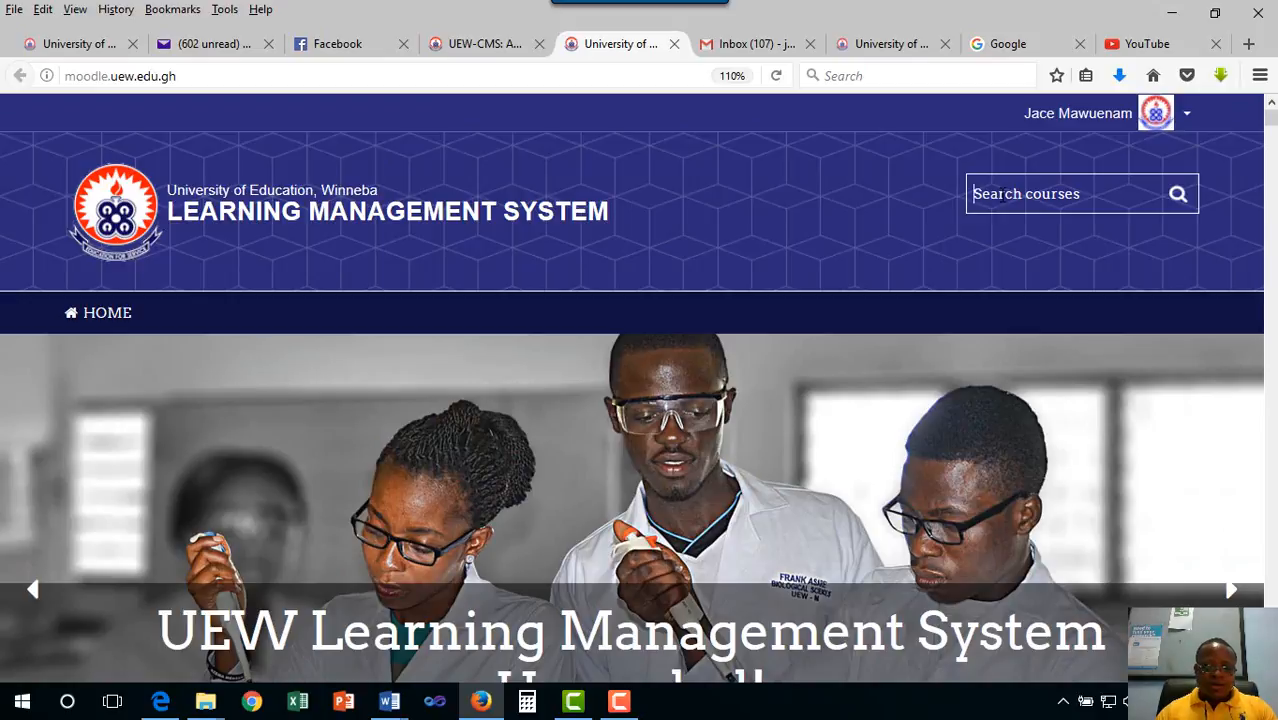
- Search the site's courses for "edi 502"
type("ED")
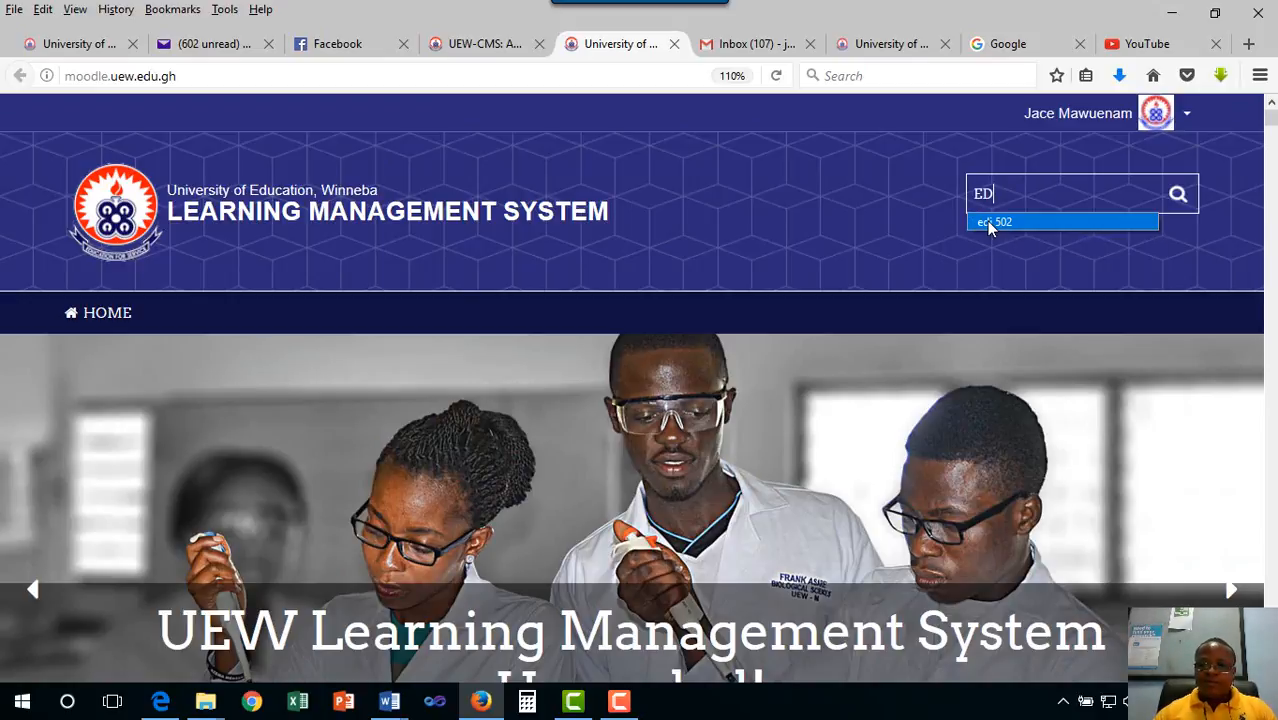
left_click(986, 221)
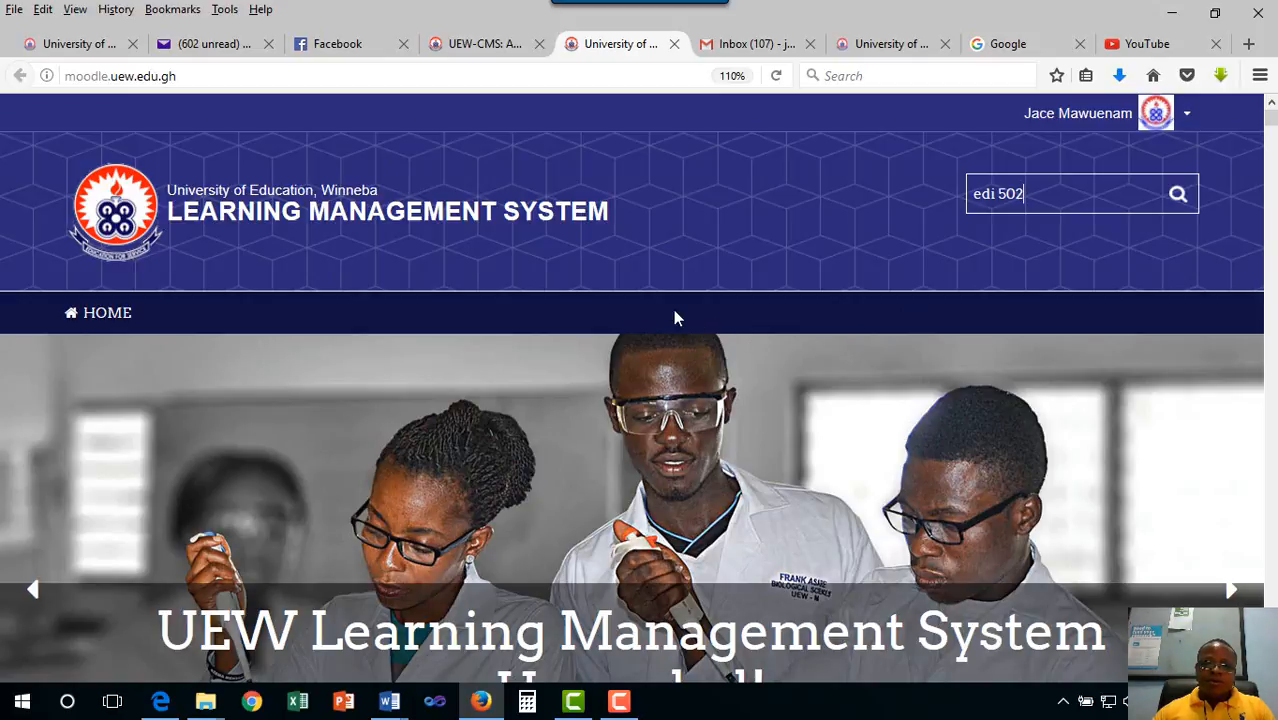
scroll(707, 340, "down", 15)
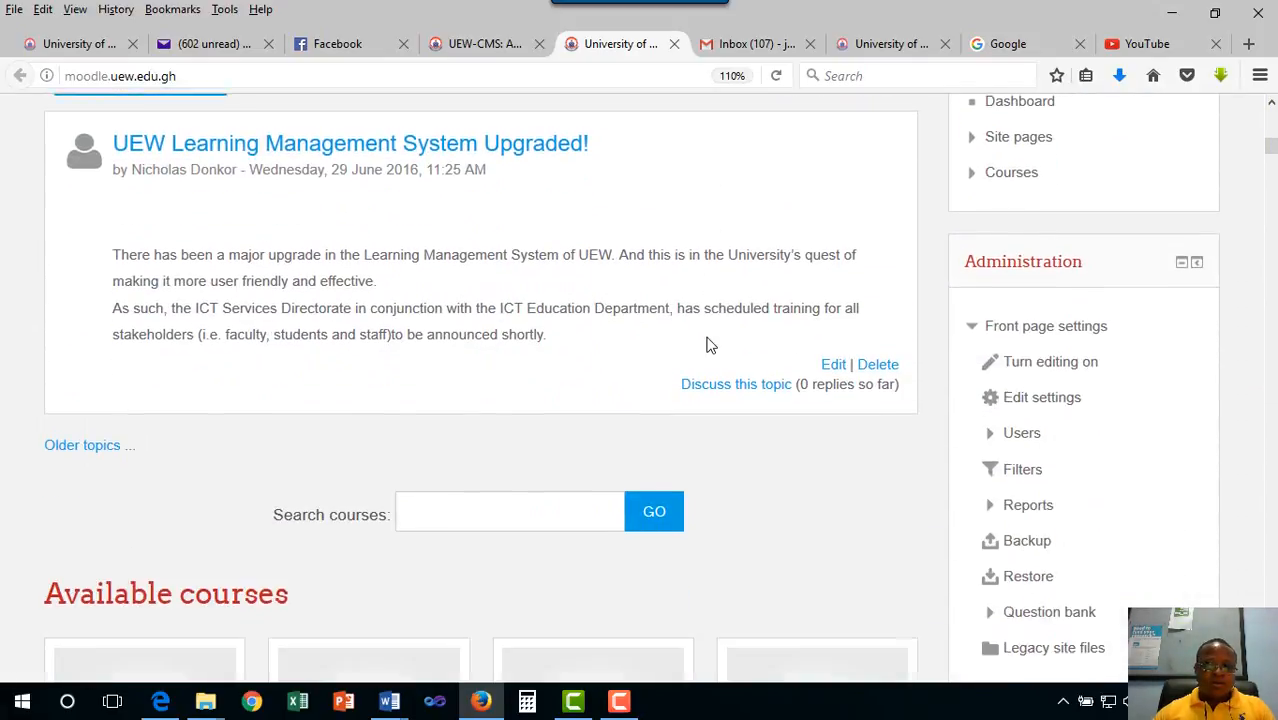
scroll(728, 341, "up", 1)
scroll(730, 341, "up", 10)
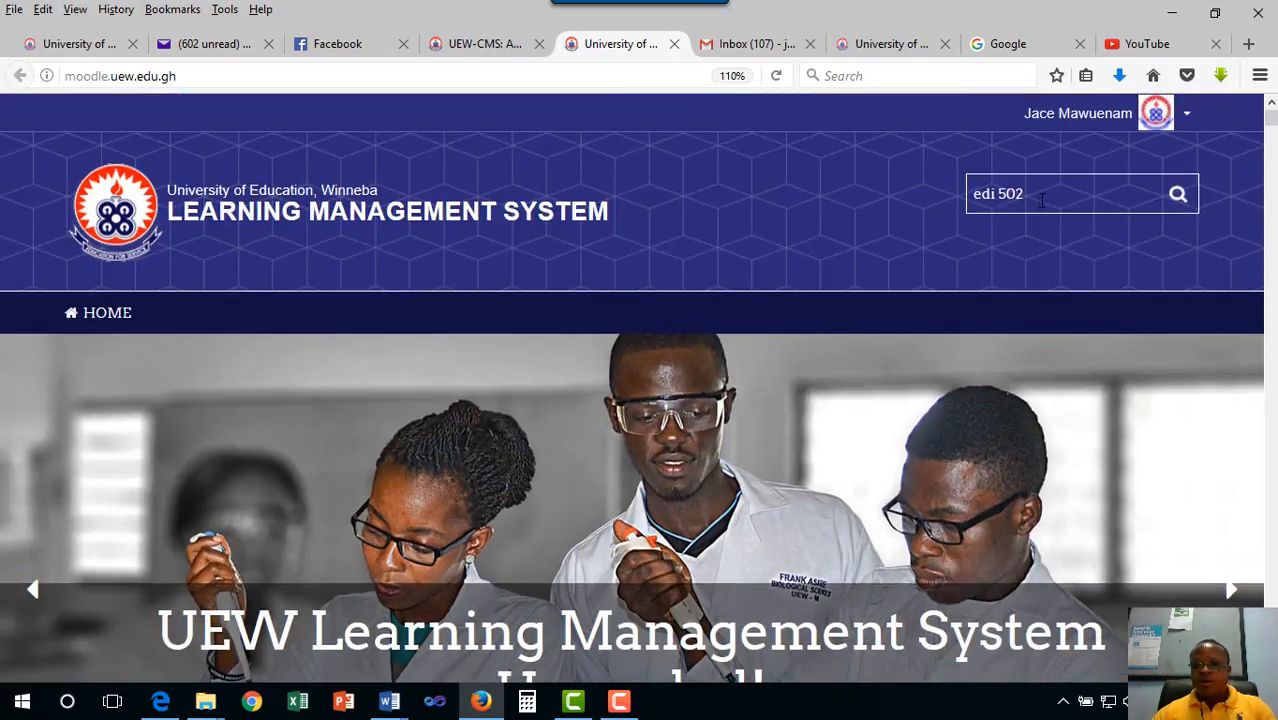
left_click(1041, 200)
key("Return")
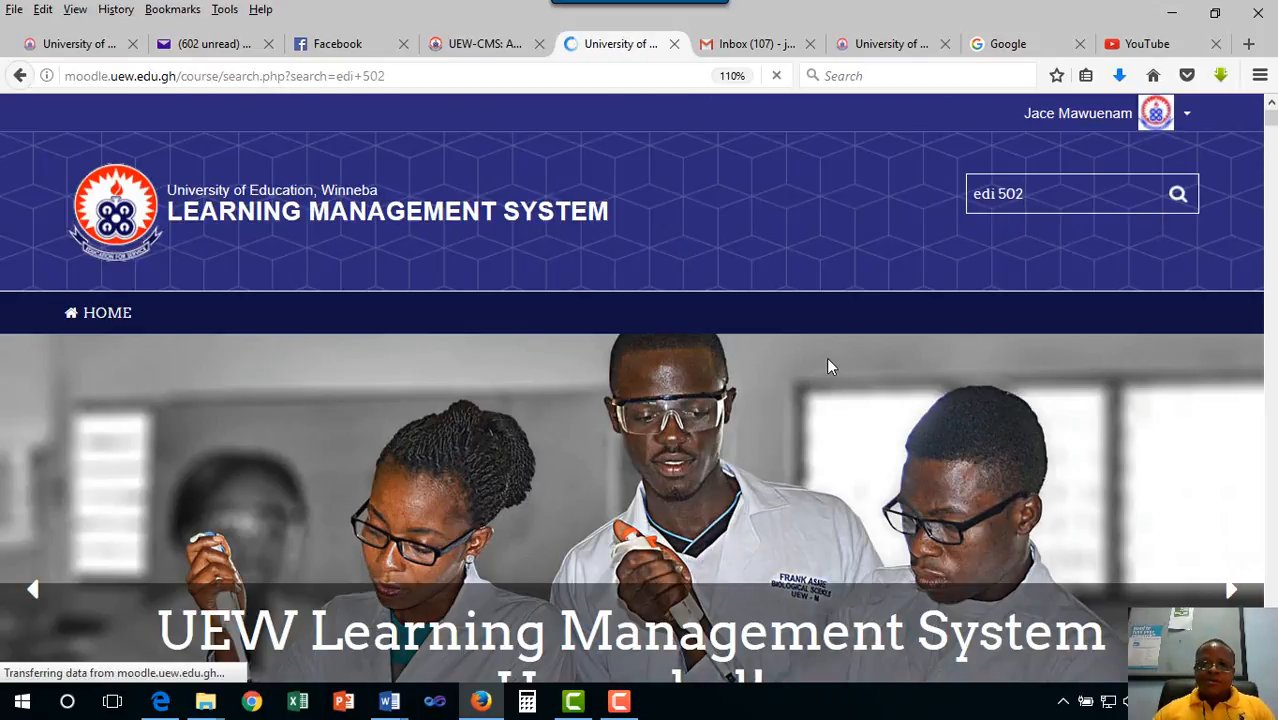
- Copy the two-paragraph description of the course EDI 502 Computer Applications in Education from the search results
scroll(826, 360, "down", 10)
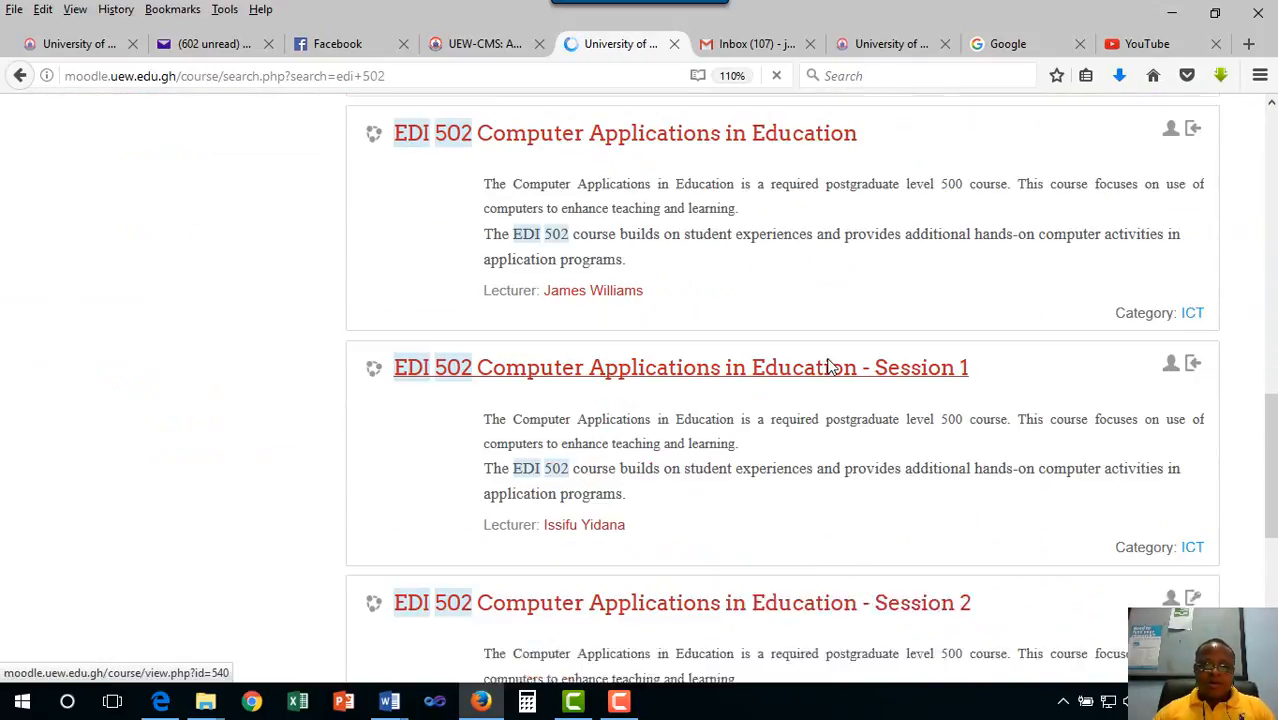
scroll(792, 365, "up", 2)
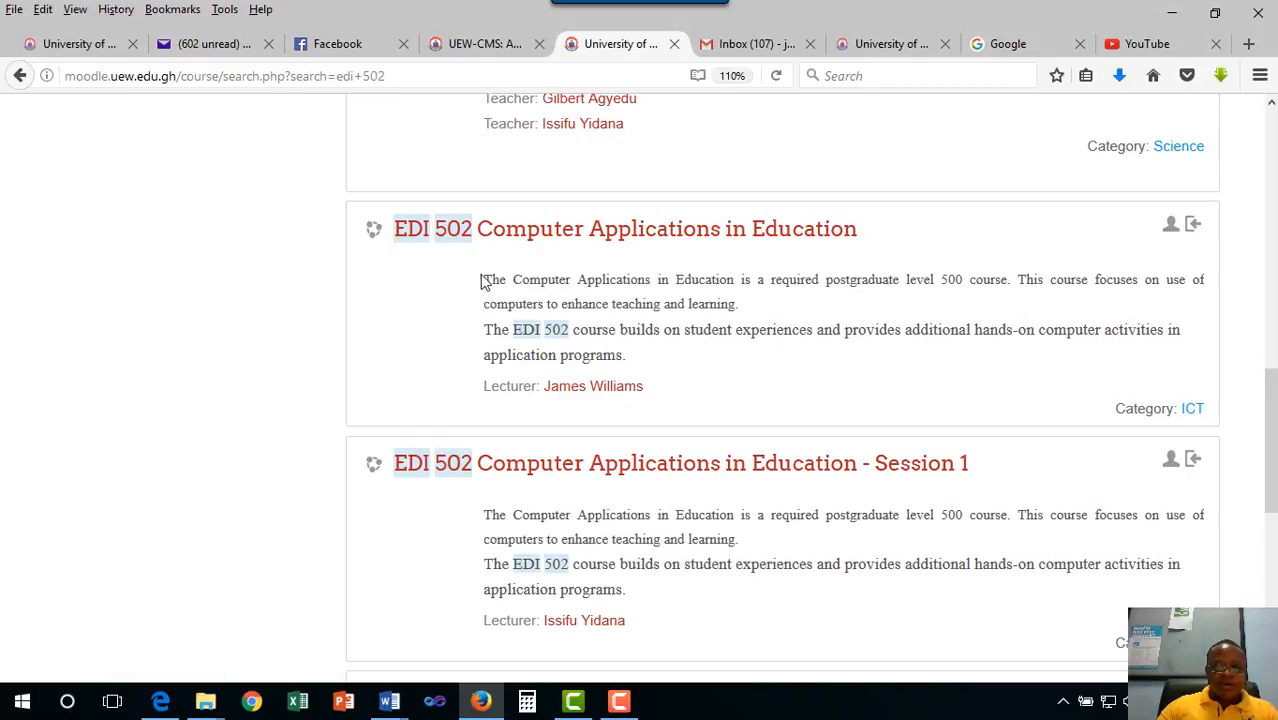
left_click_drag(489, 280, 637, 365)
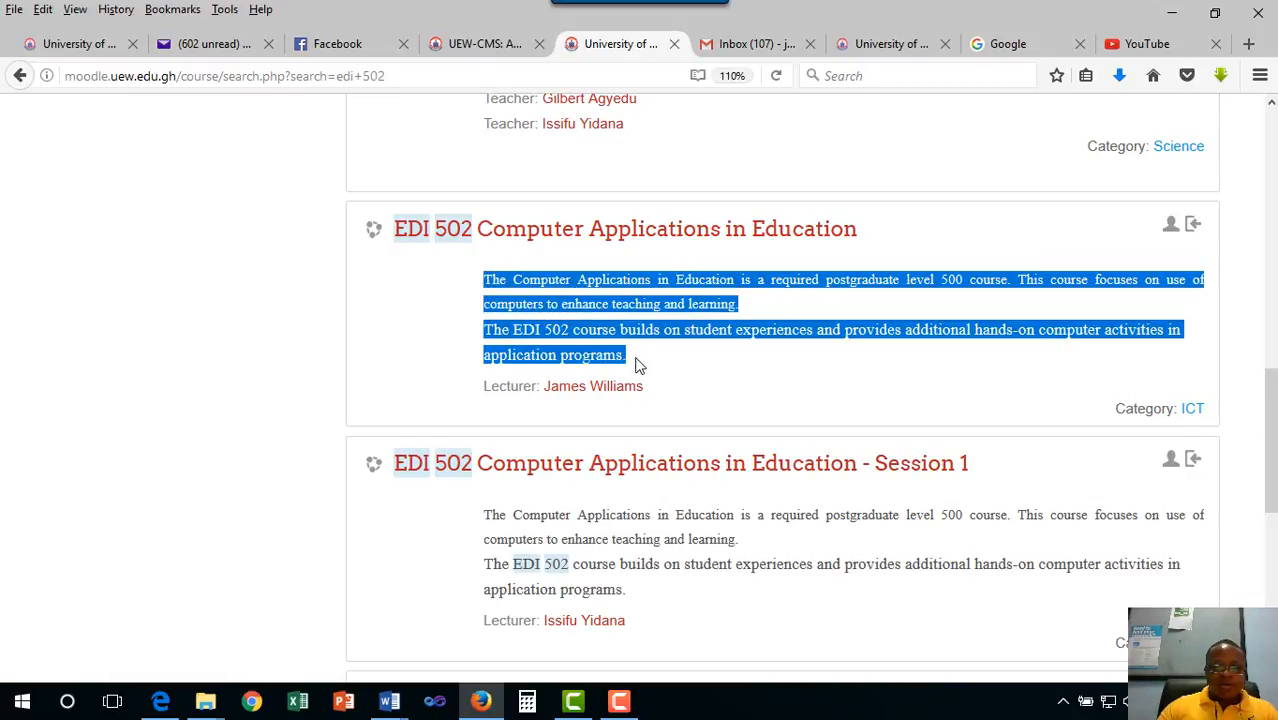
right_click(597, 337)
left_click(640, 348)
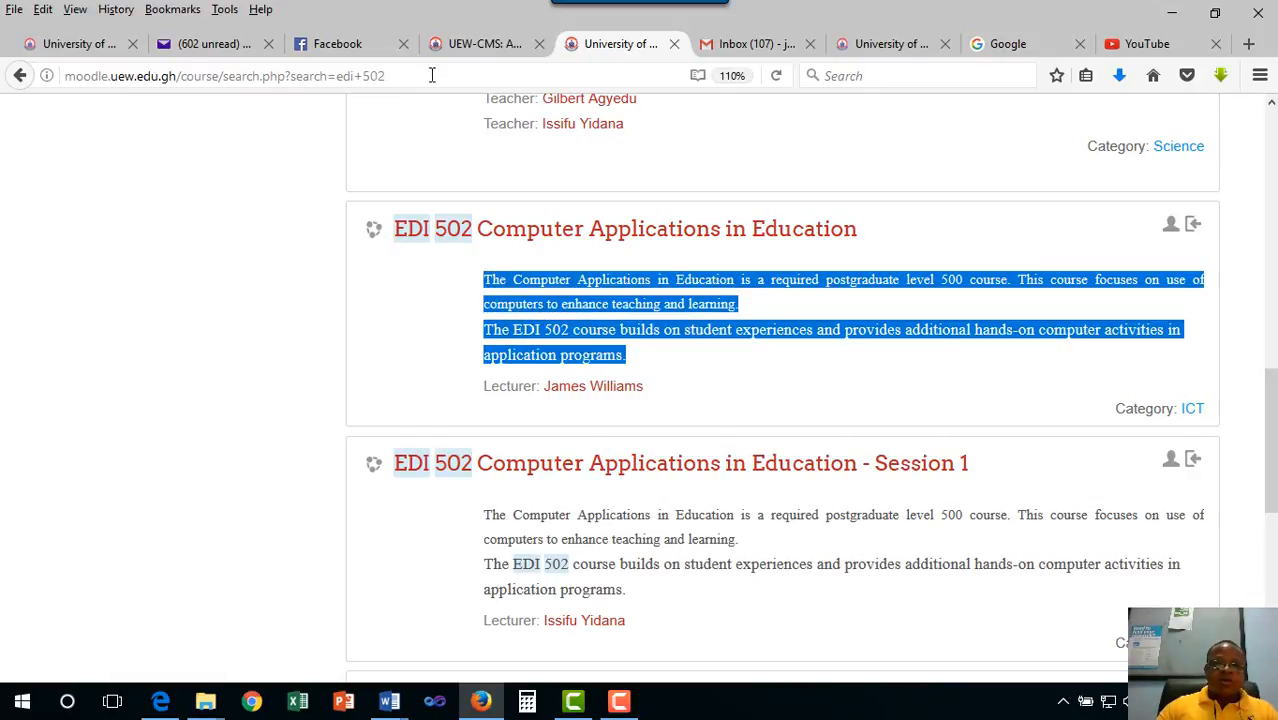
- Paste the copied description into the new course's summary and add the line "This is for .." above it
left_click(467, 46)
scroll(640, 510, "down", 10)
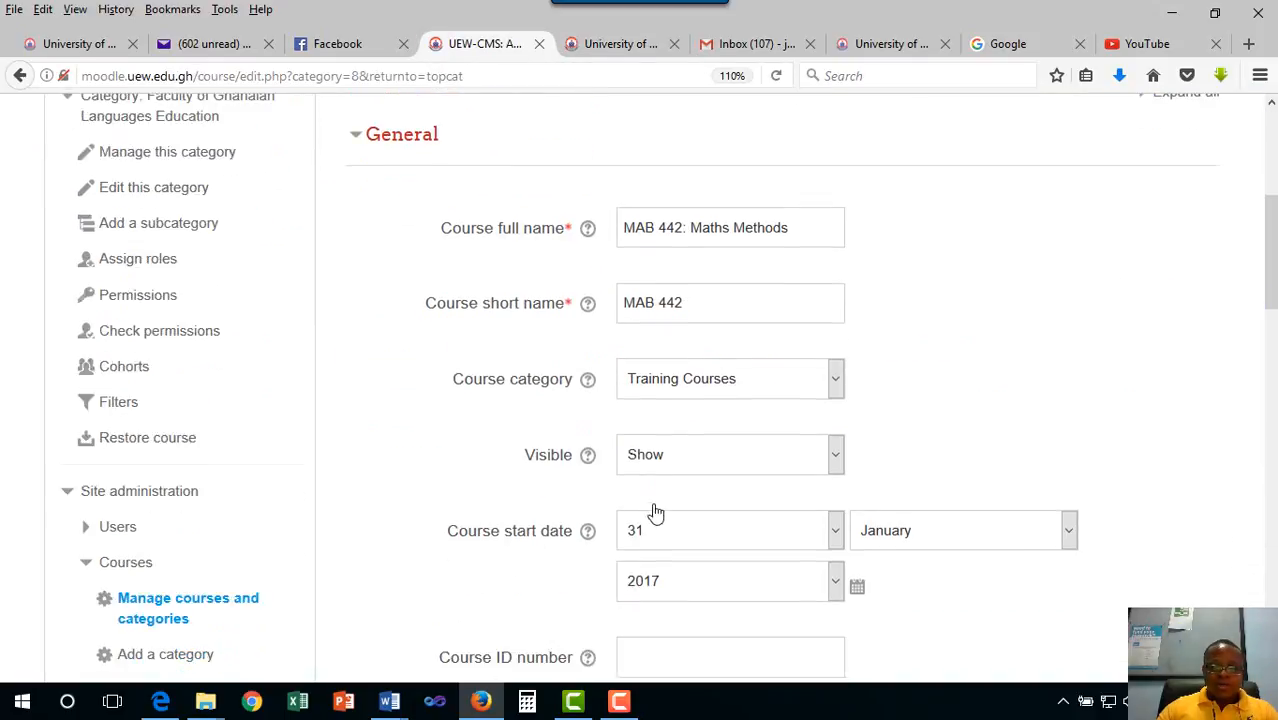
scroll(659, 510, "down", 2)
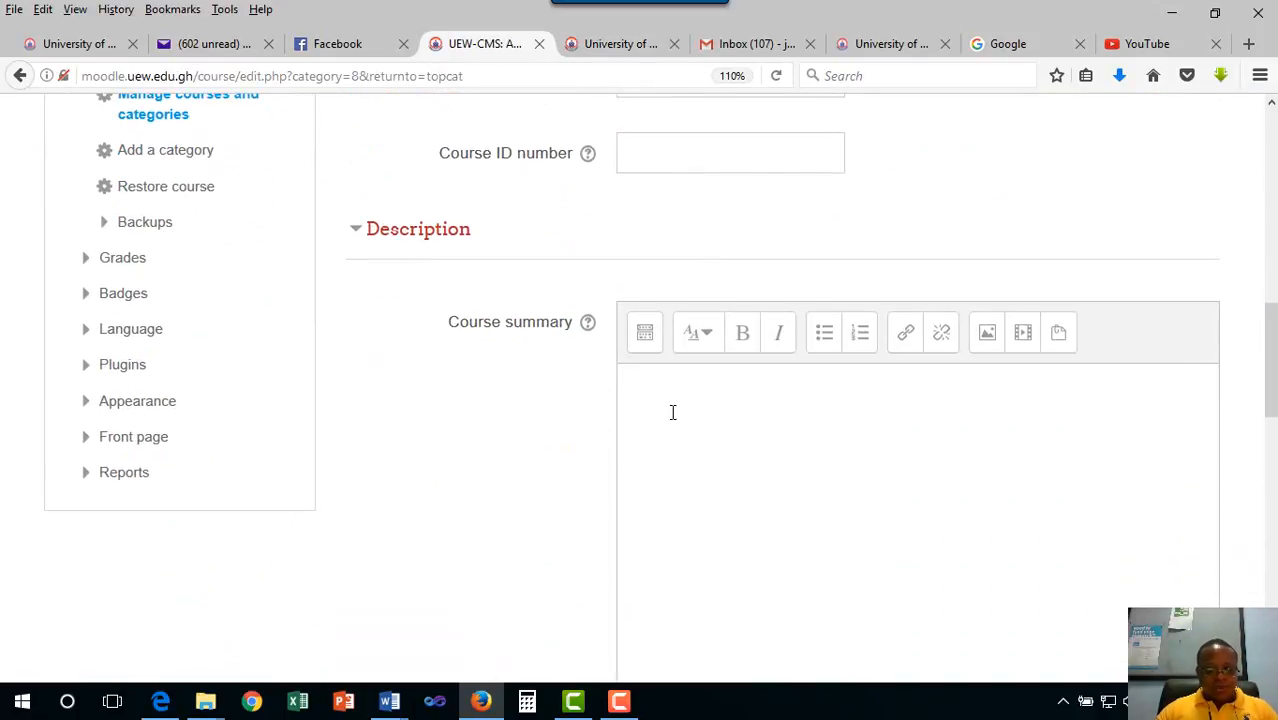
left_click(673, 412)
key("ctrl+v")
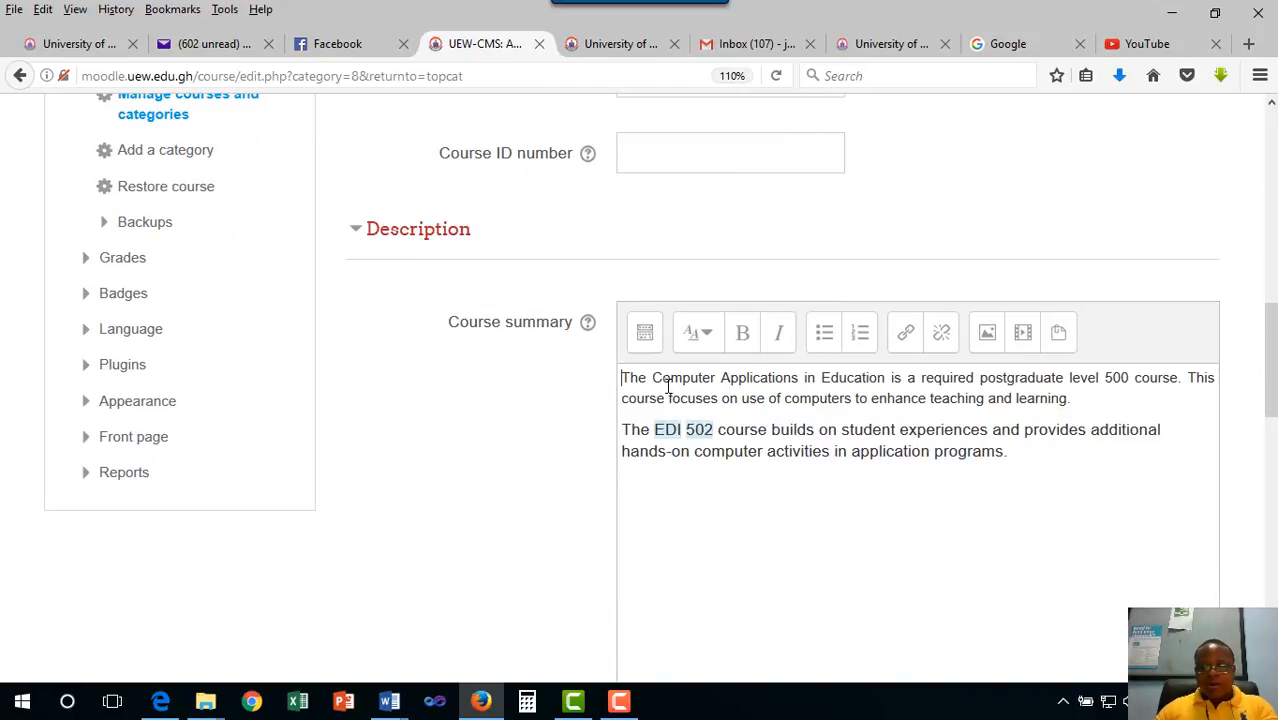
key("Return")
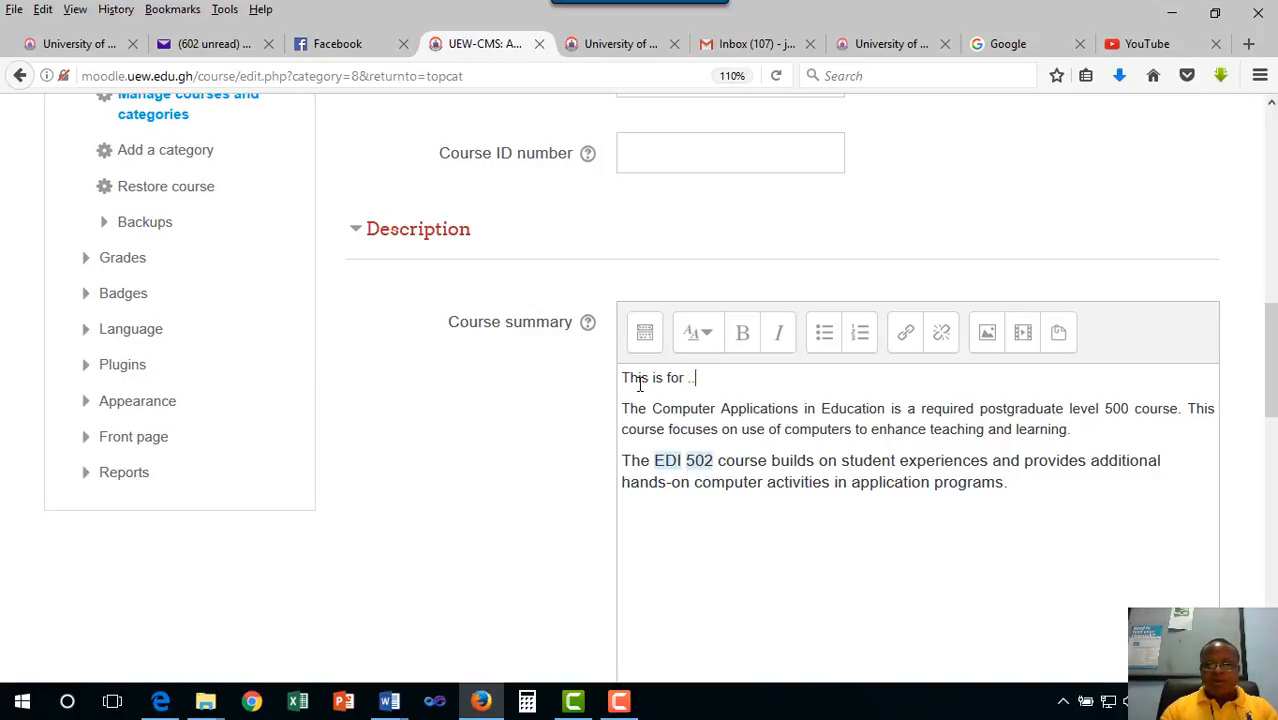
- Set the course format to Topics format with 14 sections
scroll(773, 425, "down", 7)
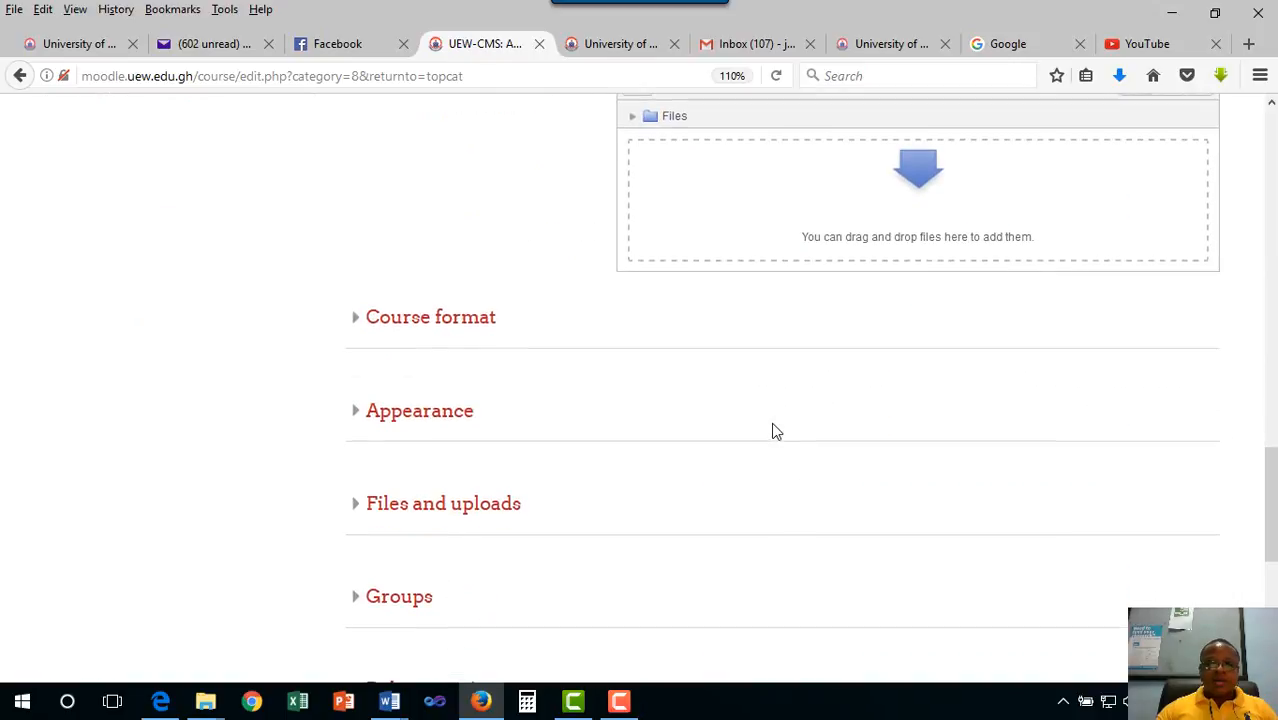
scroll(773, 428, "up", 3)
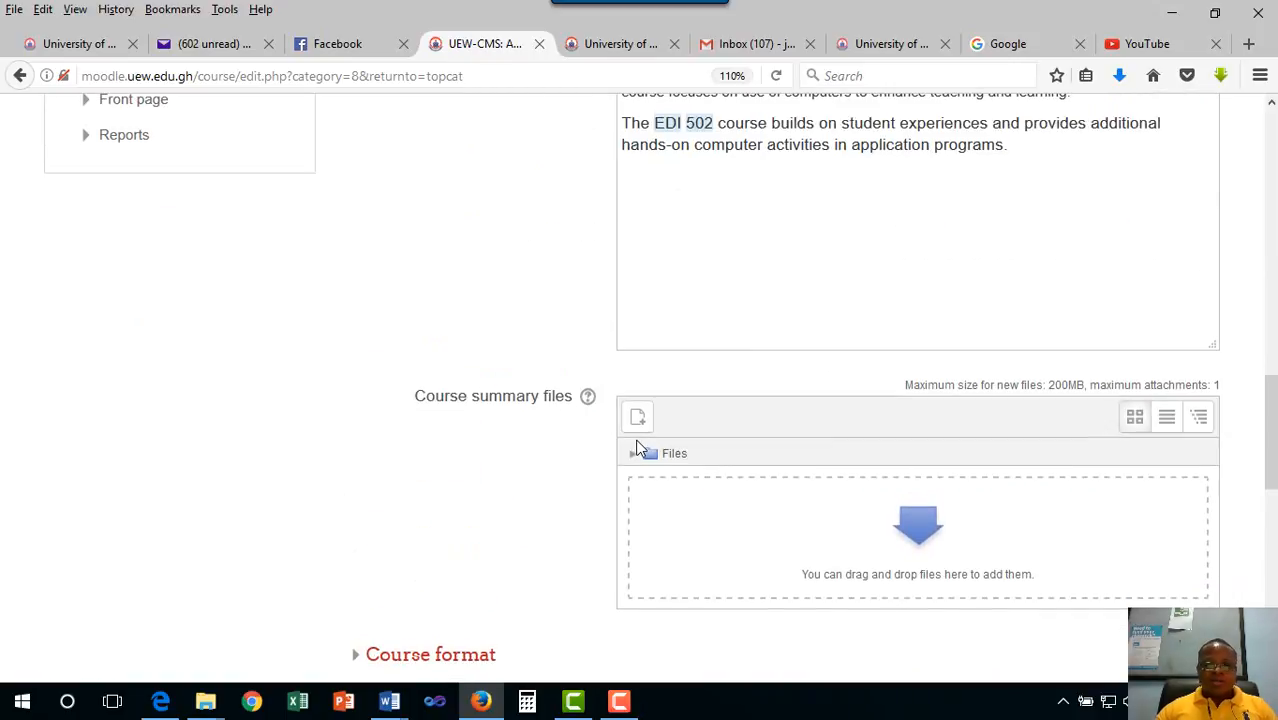
scroll(675, 452, "down", 3)
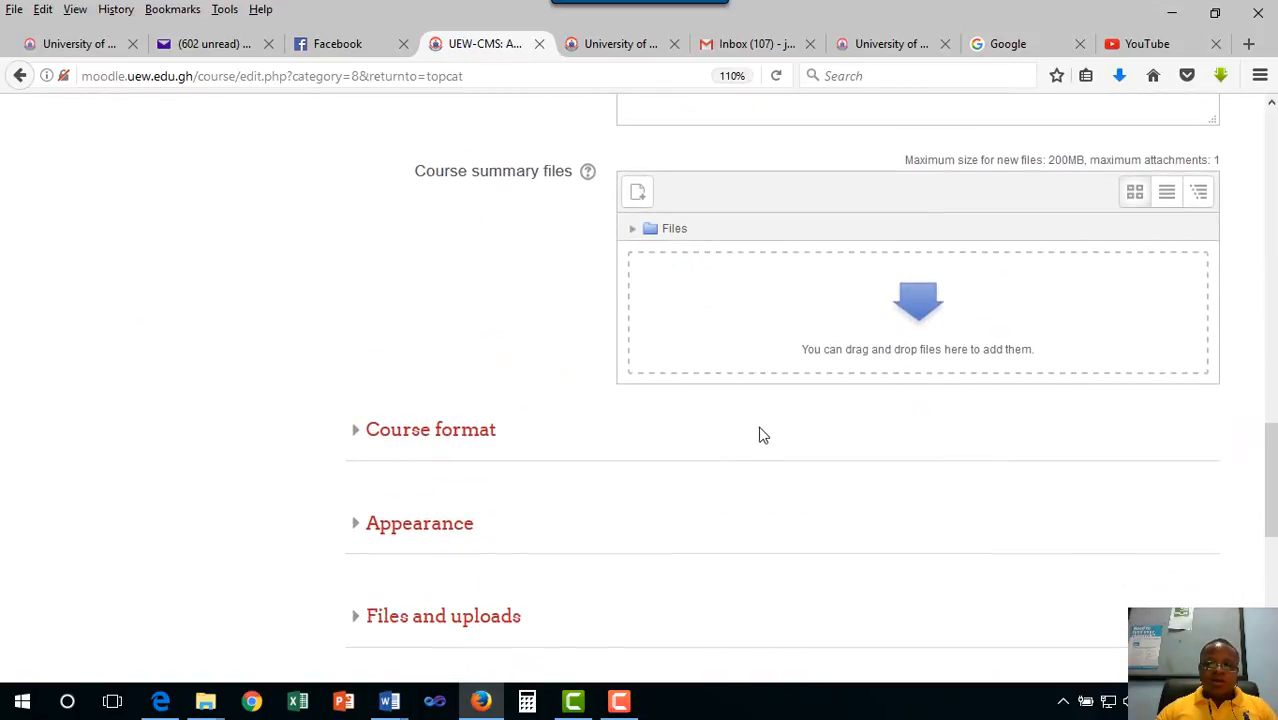
scroll(724, 420, "down", 3)
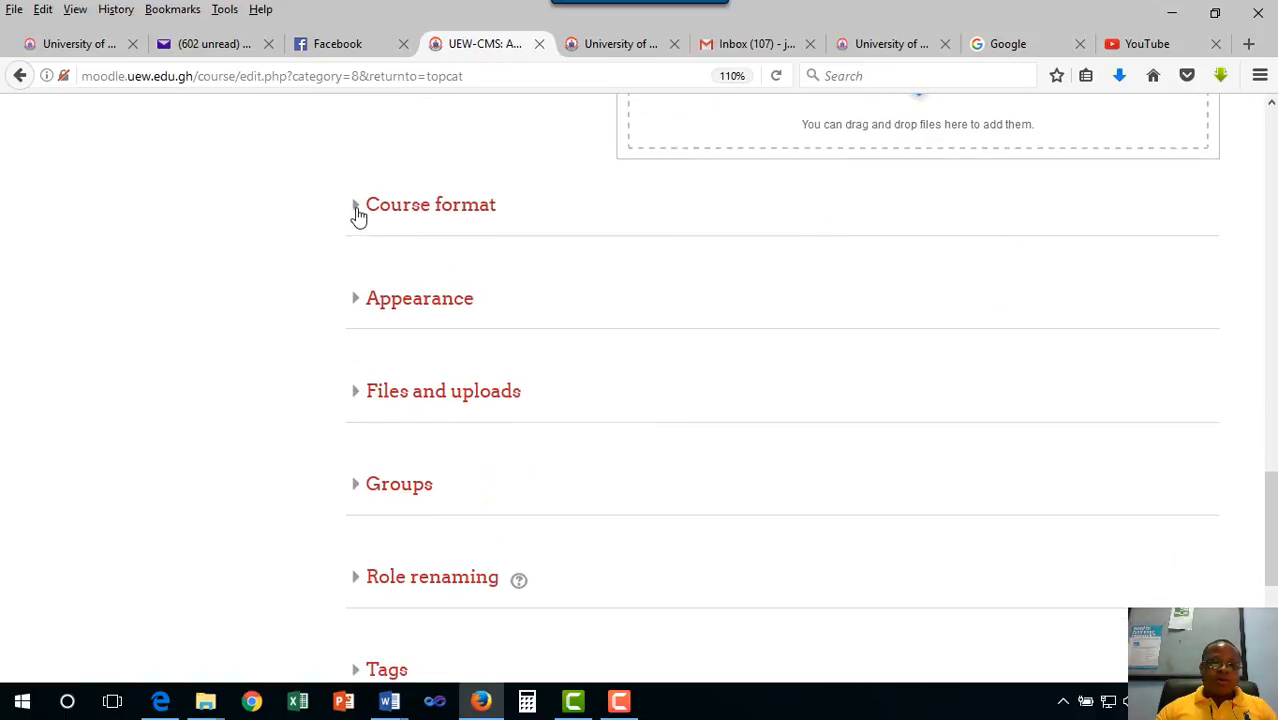
left_click(357, 214)
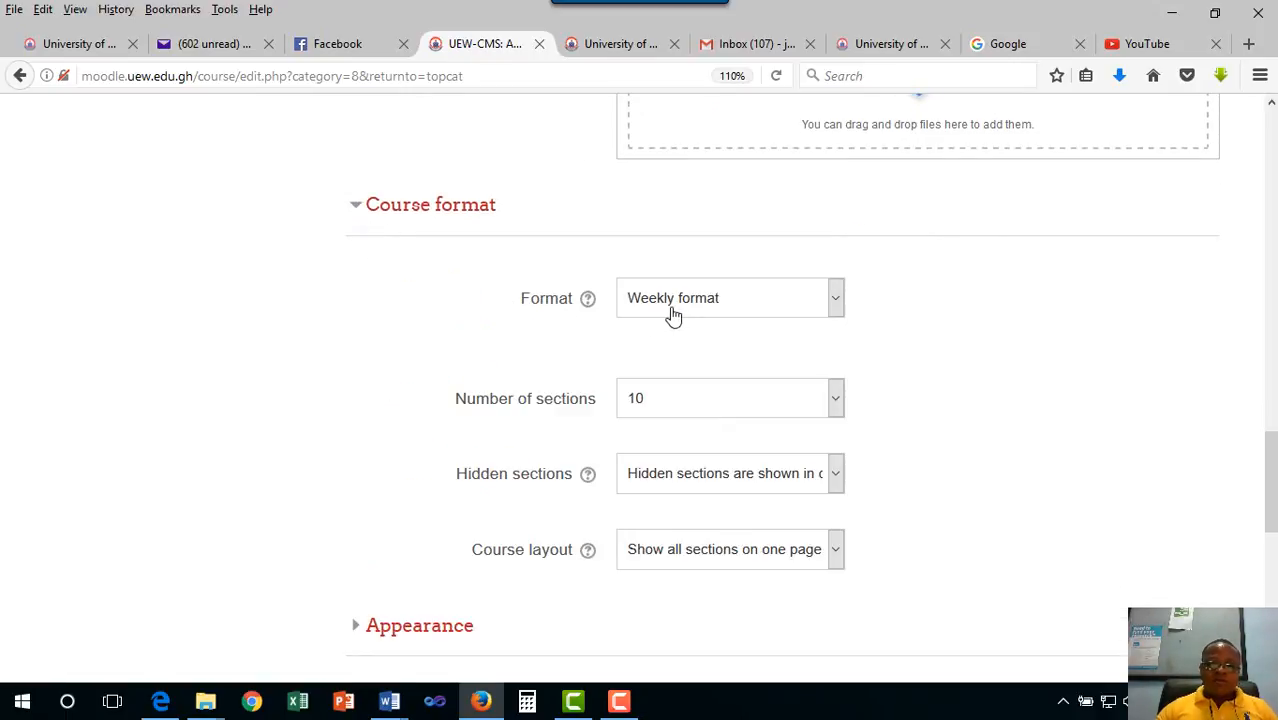
left_click(834, 308)
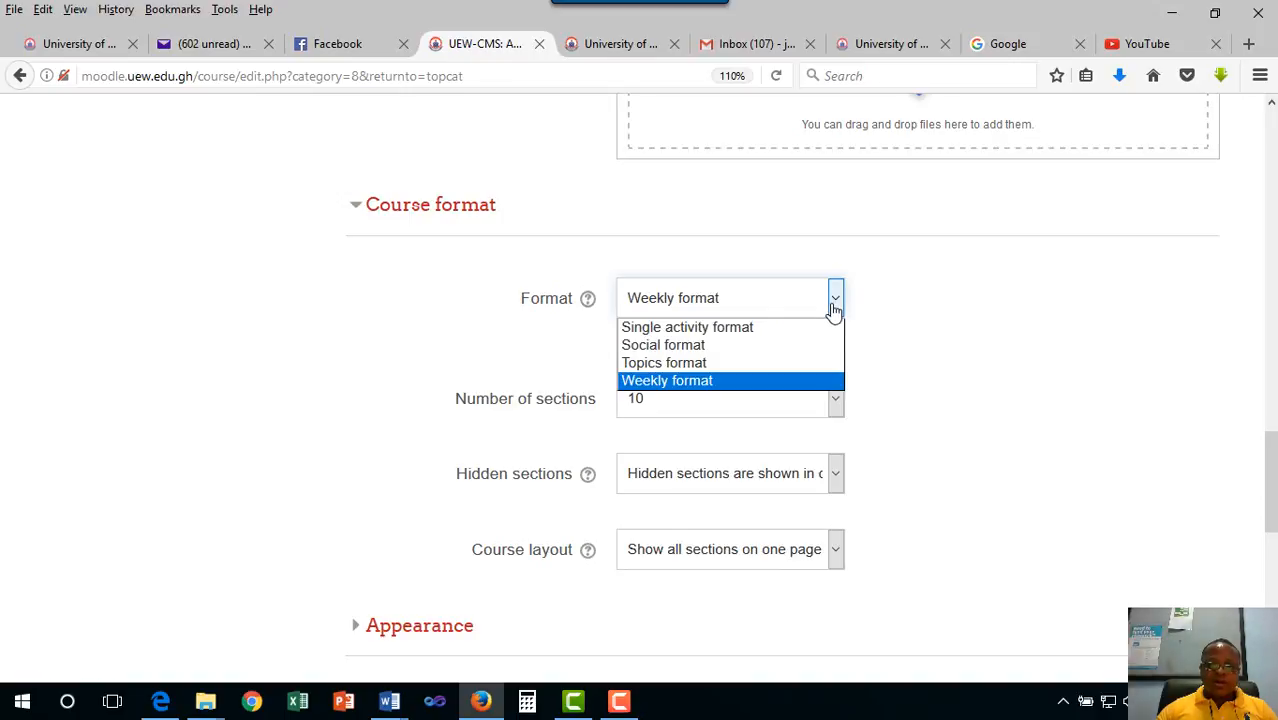
left_click(722, 364)
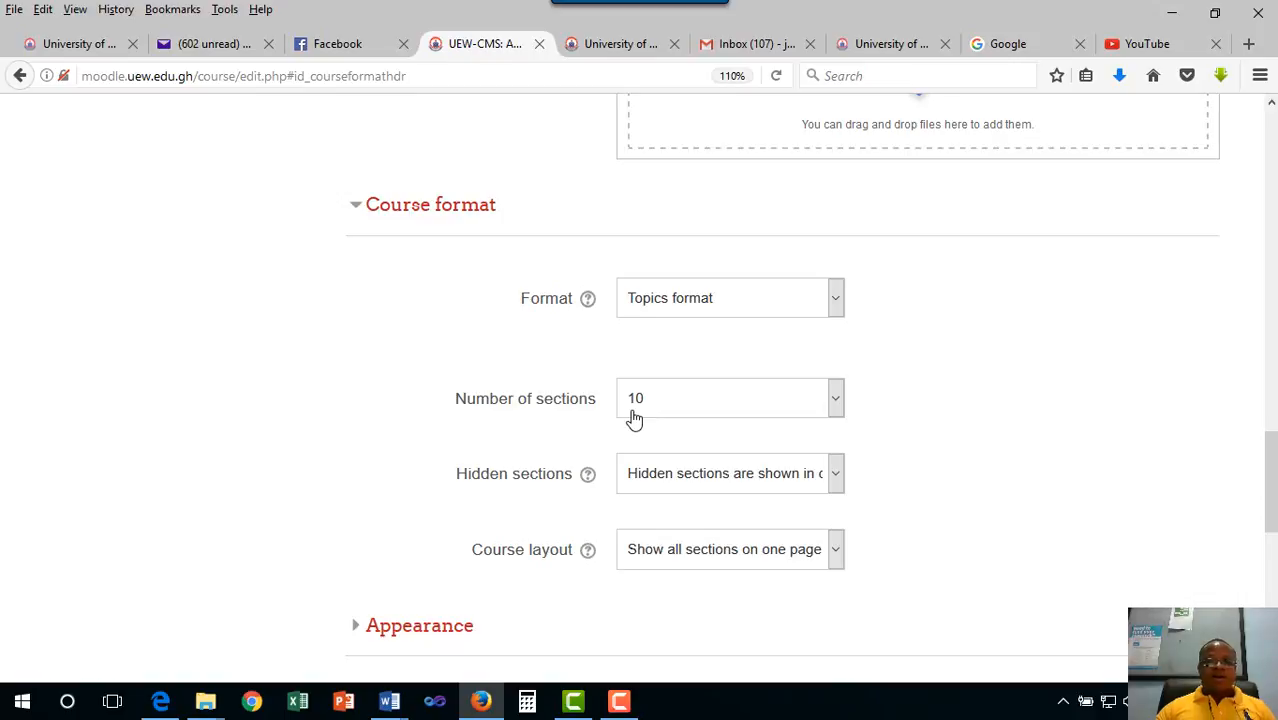
left_click(836, 404)
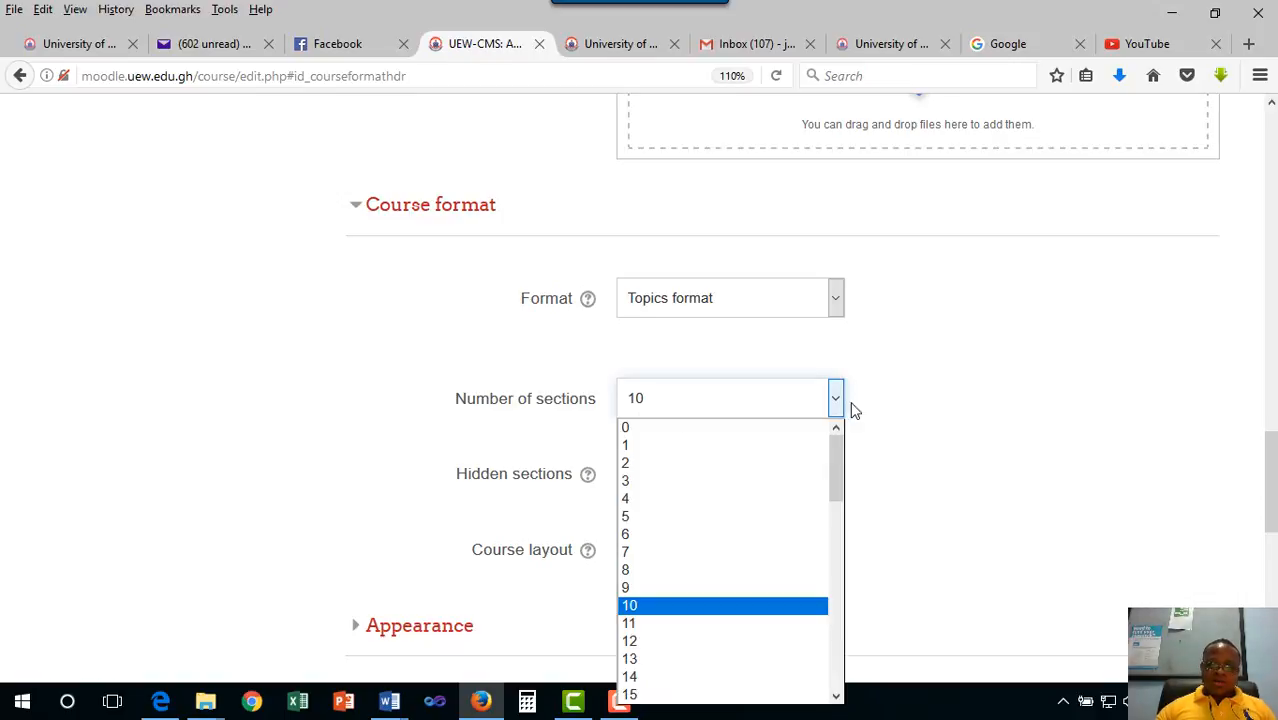
left_click(652, 677)
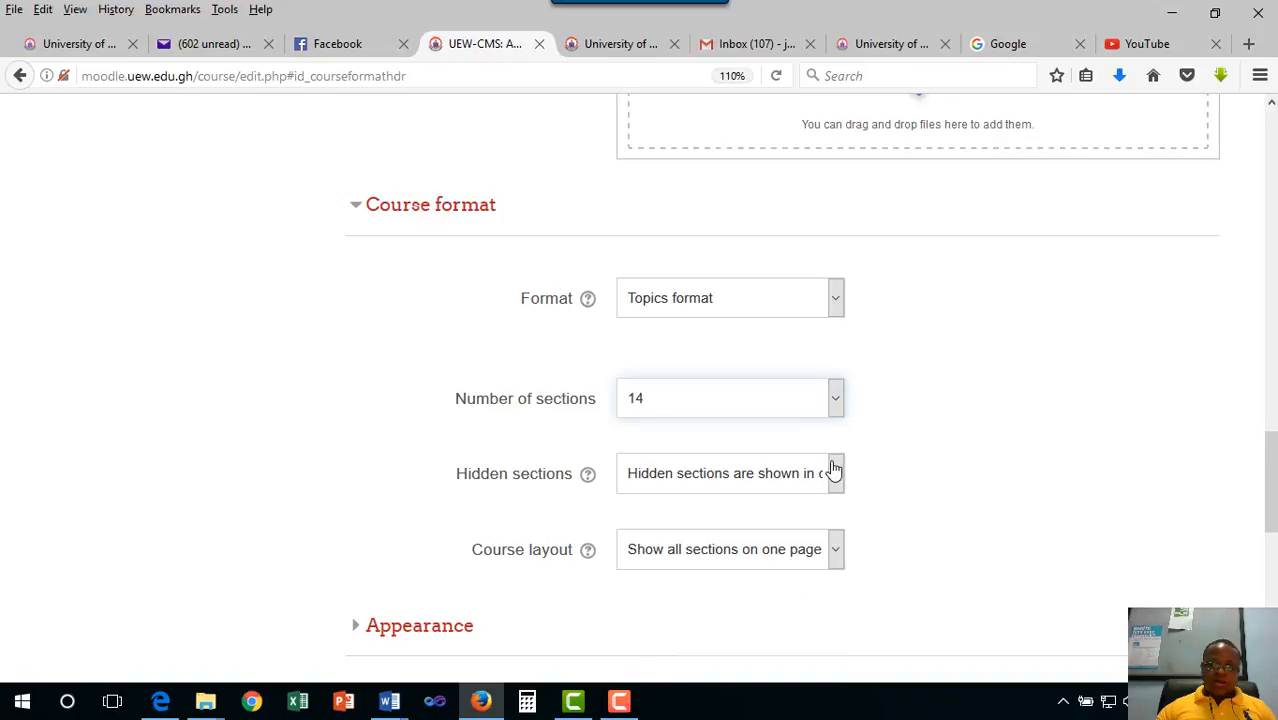
- Review the available options for hidden sections and course layout
scroll(836, 466, "down", 4)
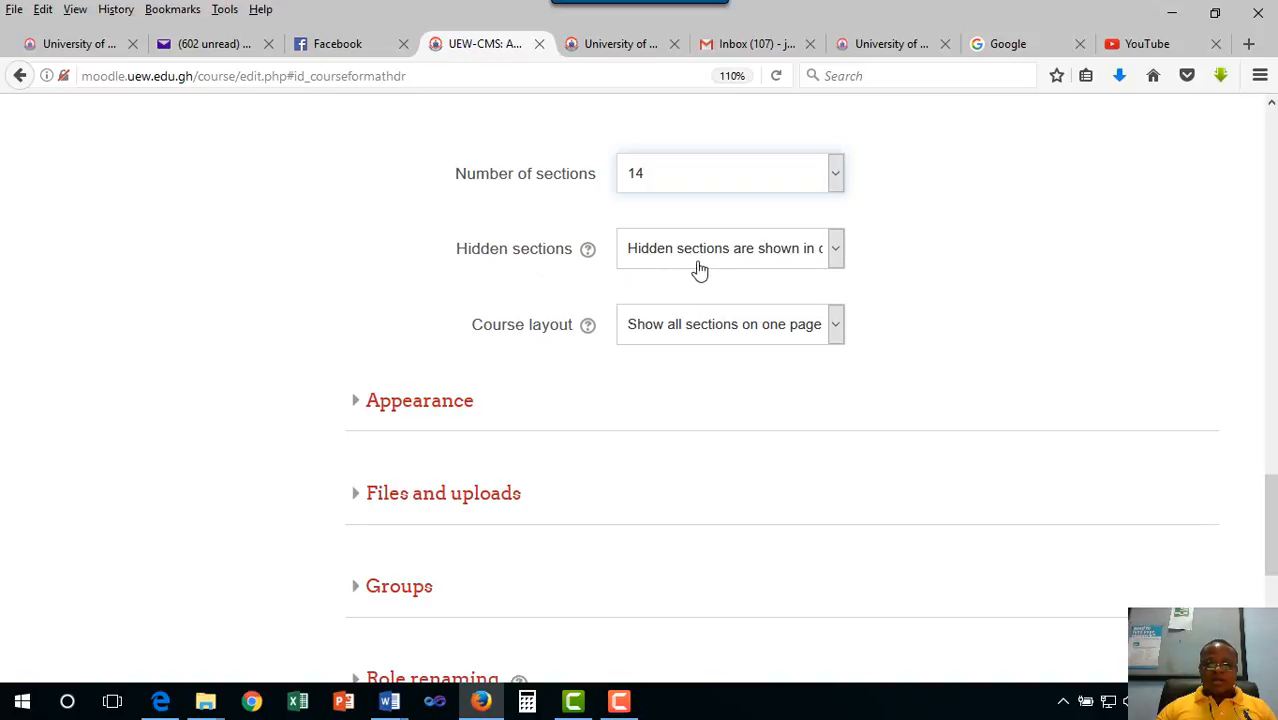
left_click(840, 262)
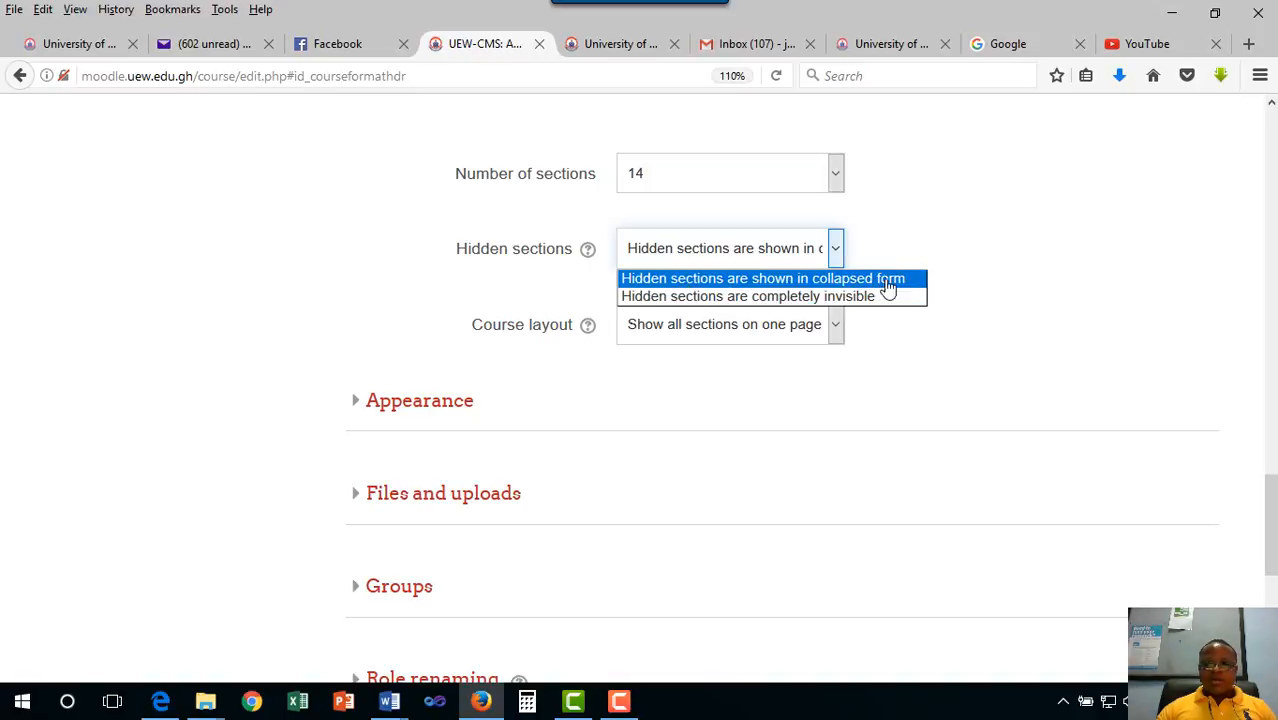
left_click(588, 332)
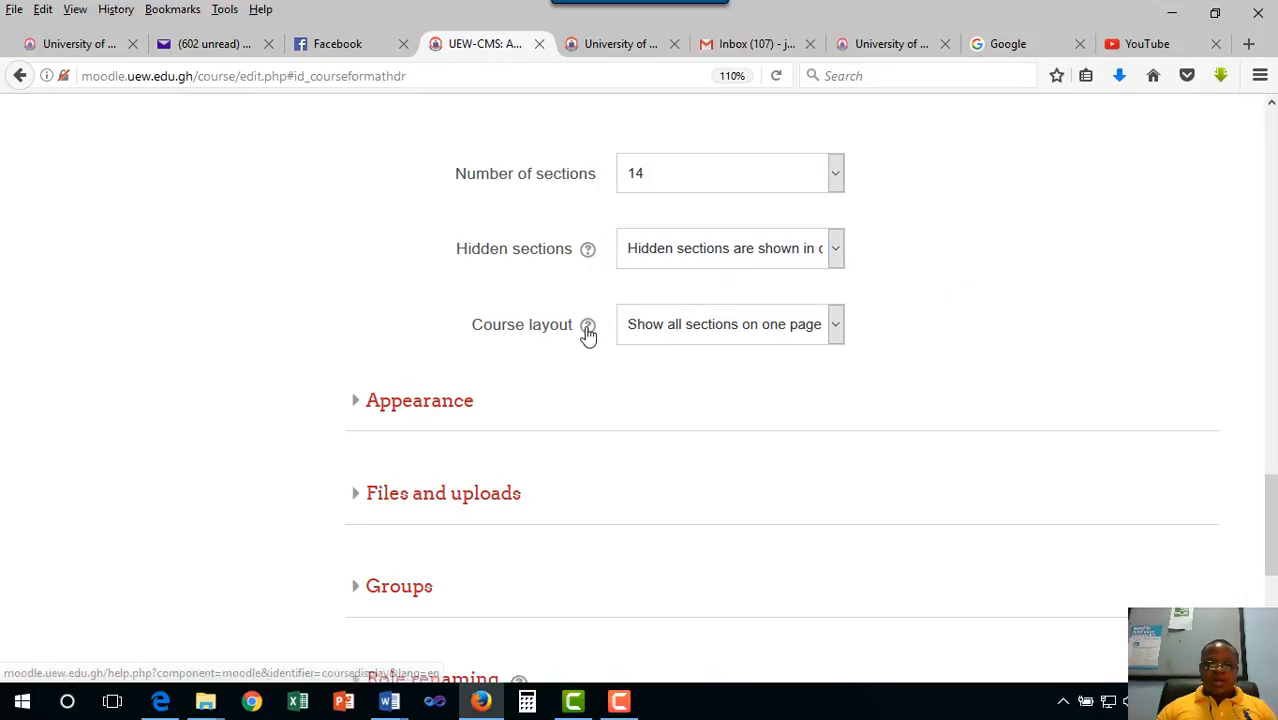
left_click(834, 330)
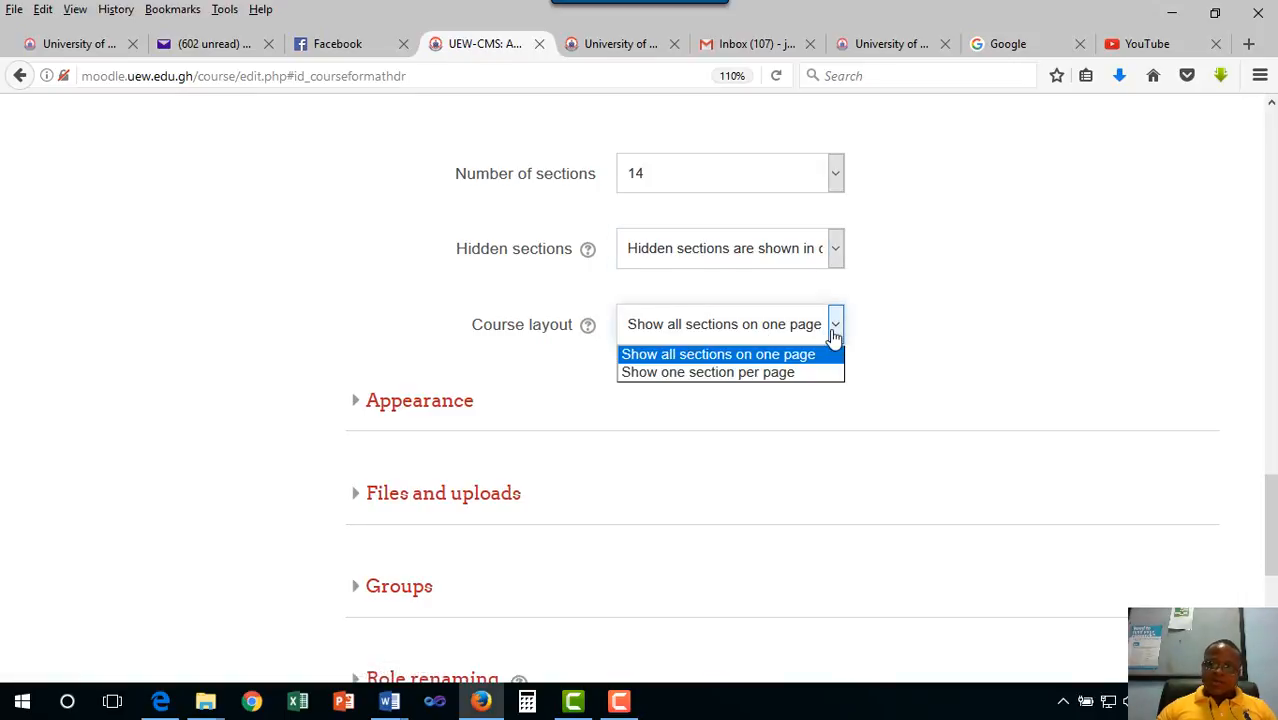
- Expand the Appearance settings and review the forced language options, news items, gradebook and activity report settings
left_click(354, 406)
scroll(528, 488, "down", 4)
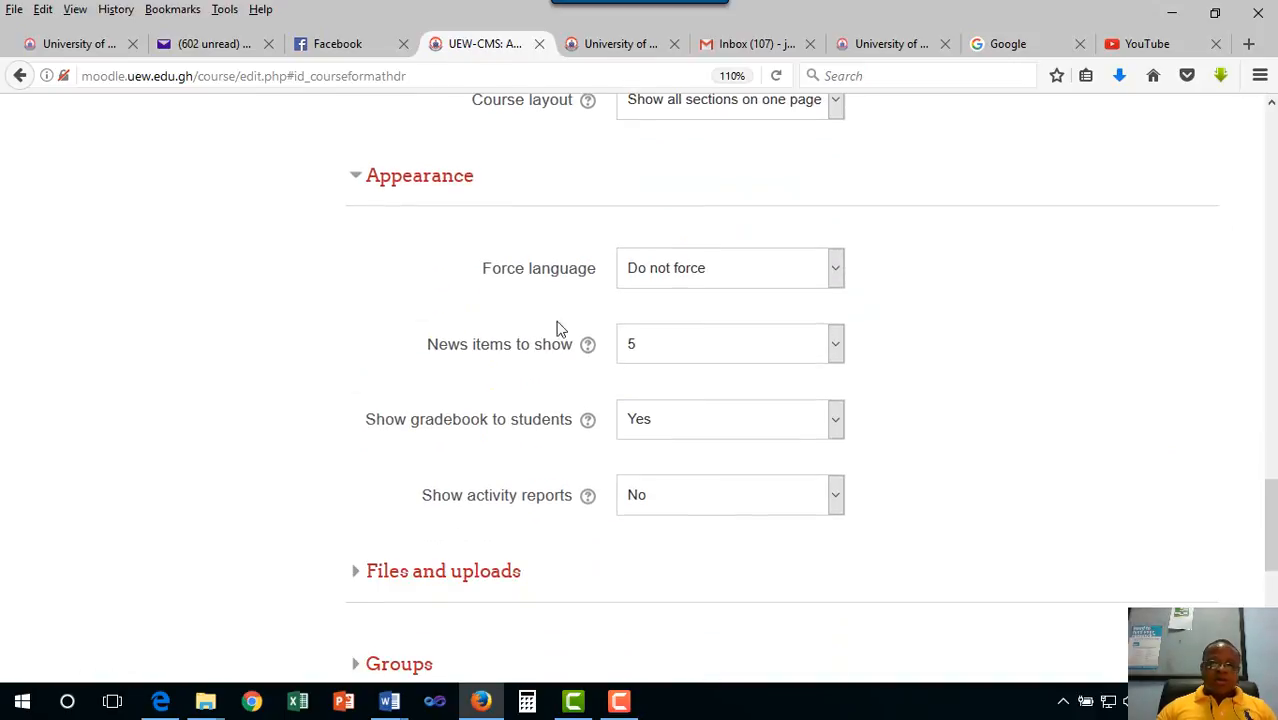
left_click(834, 278)
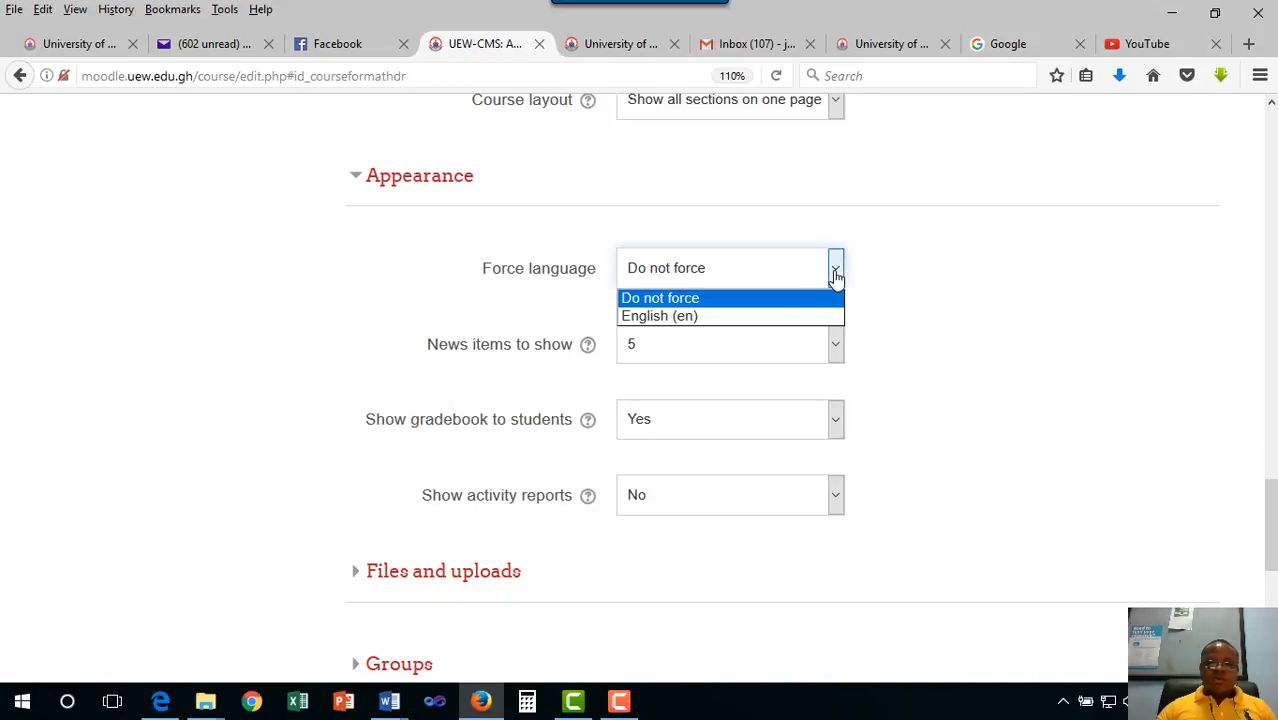
left_click(884, 268)
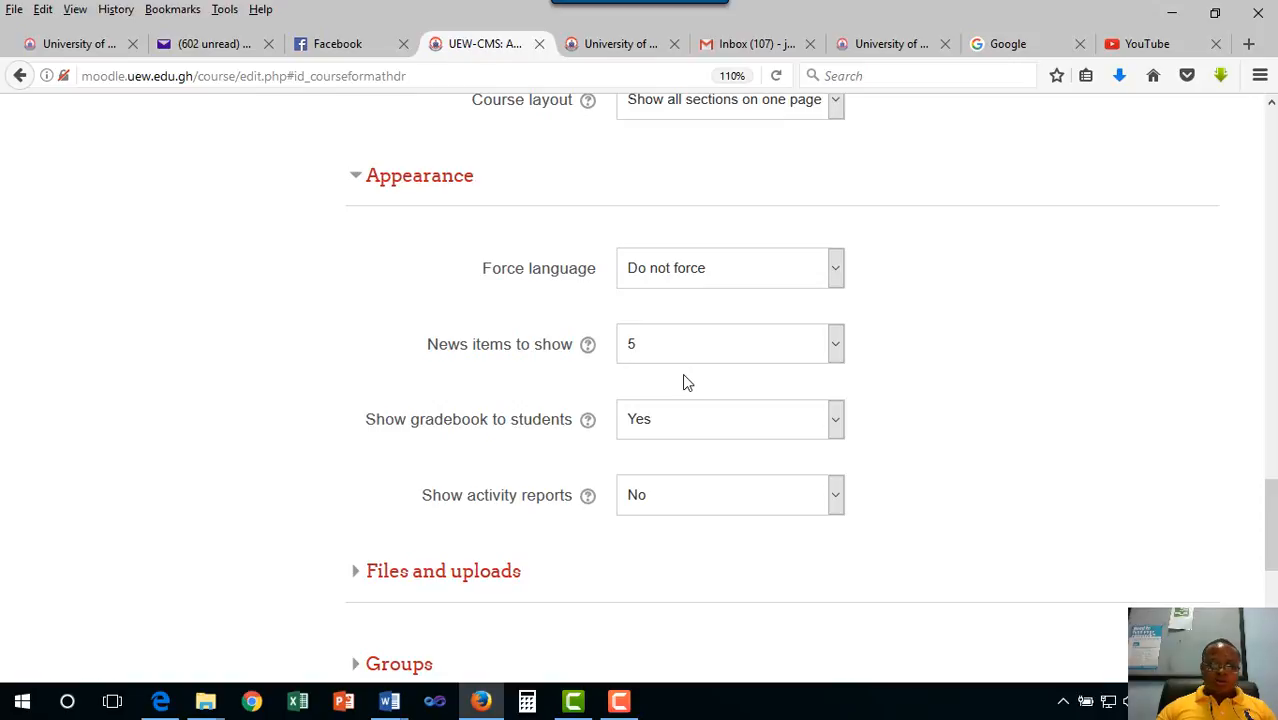
scroll(696, 400, "down", 2)
scroll(683, 395, "down", 2)
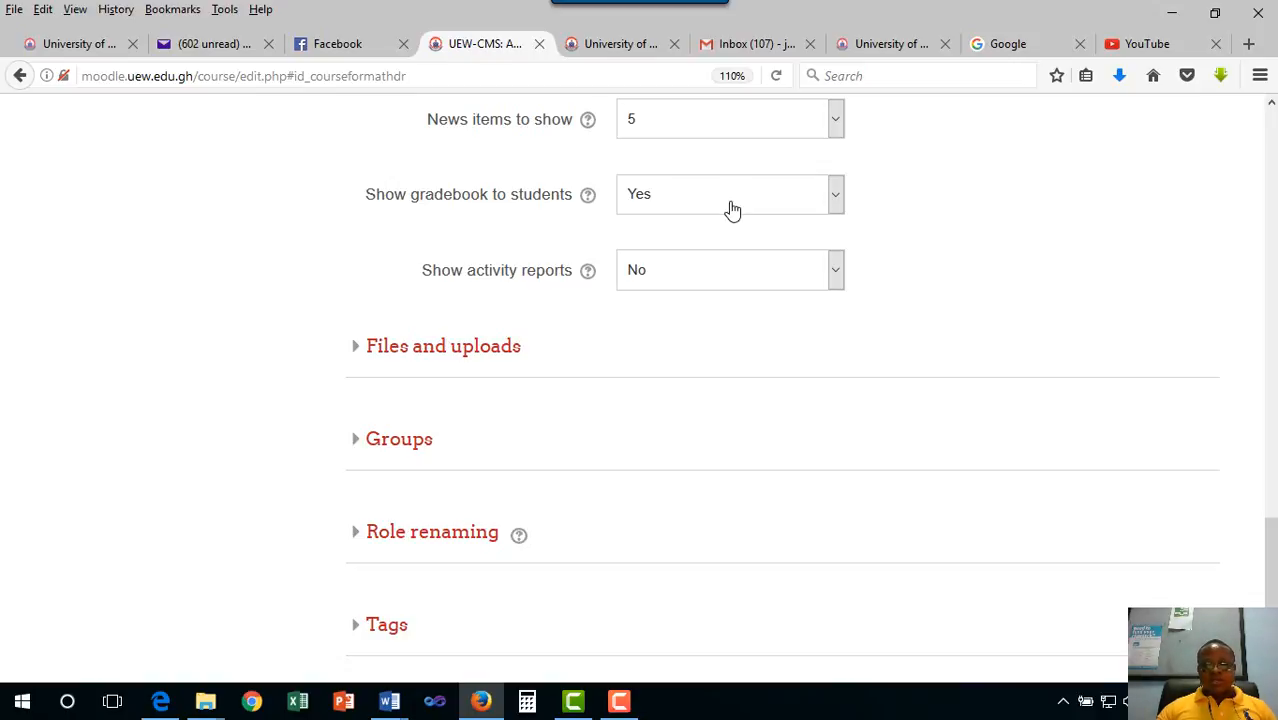
- Check the available choices for showing the gradebook to students and showing activity reports
left_click(833, 196)
left_click(903, 222)
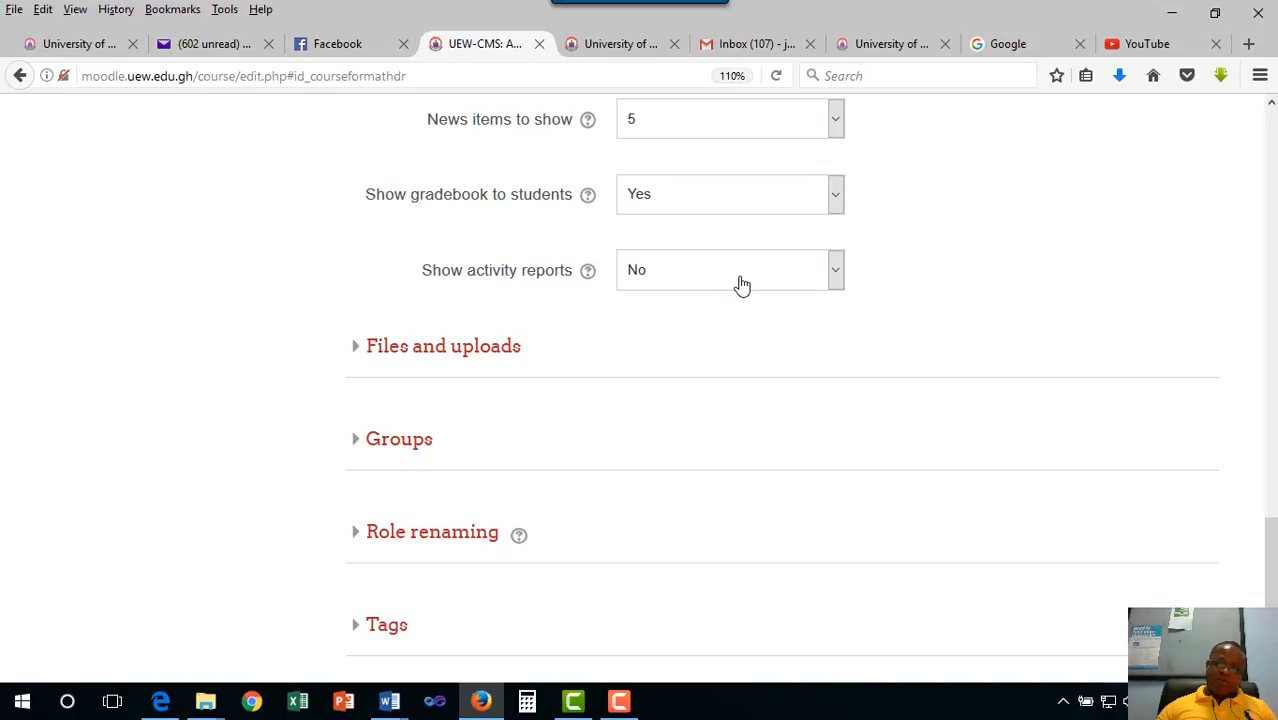
left_click(836, 271)
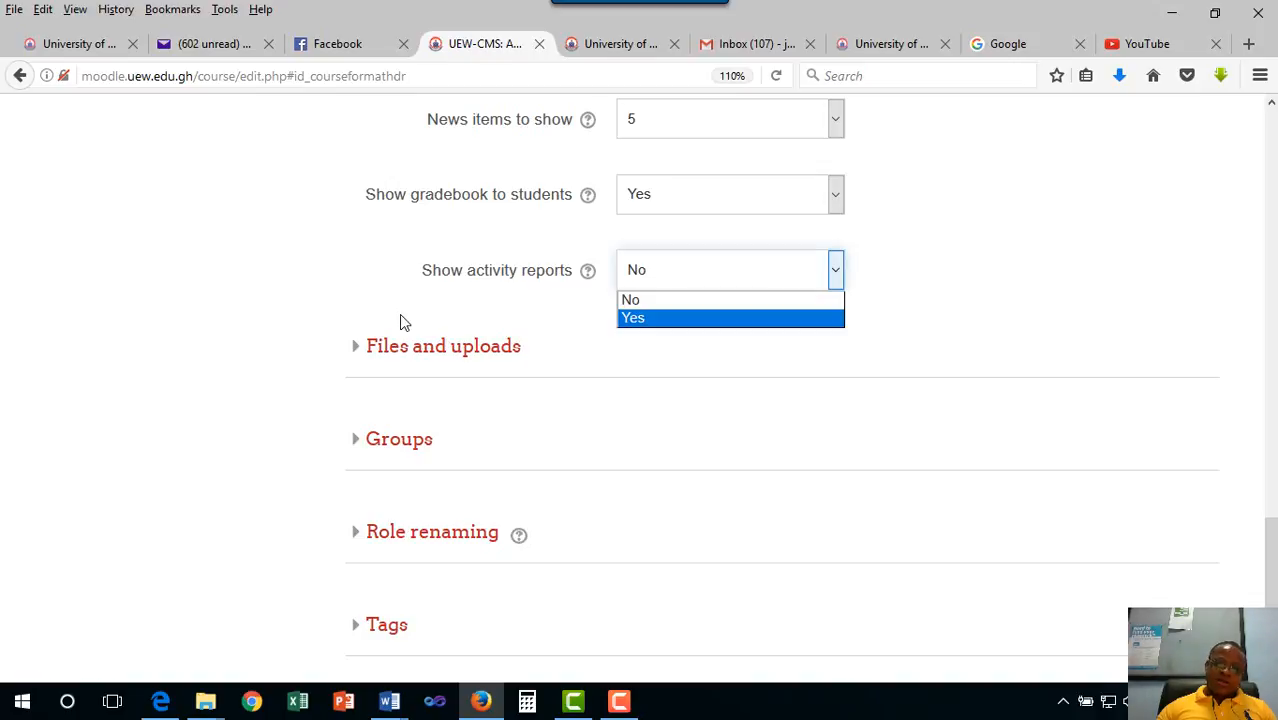
left_click(370, 327)
- Expand the Files and uploads settings and review the maximum upload size options
left_click(362, 346)
scroll(516, 394, "down", 5)
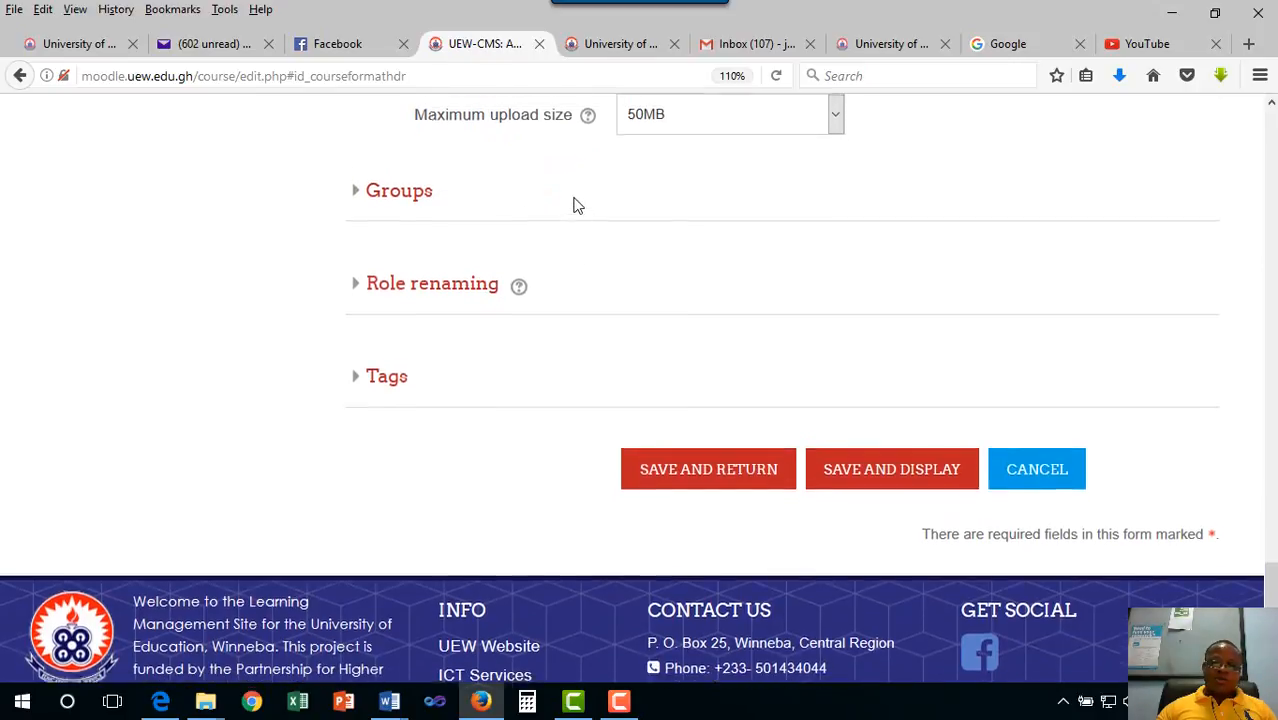
scroll(573, 203, "up", 4)
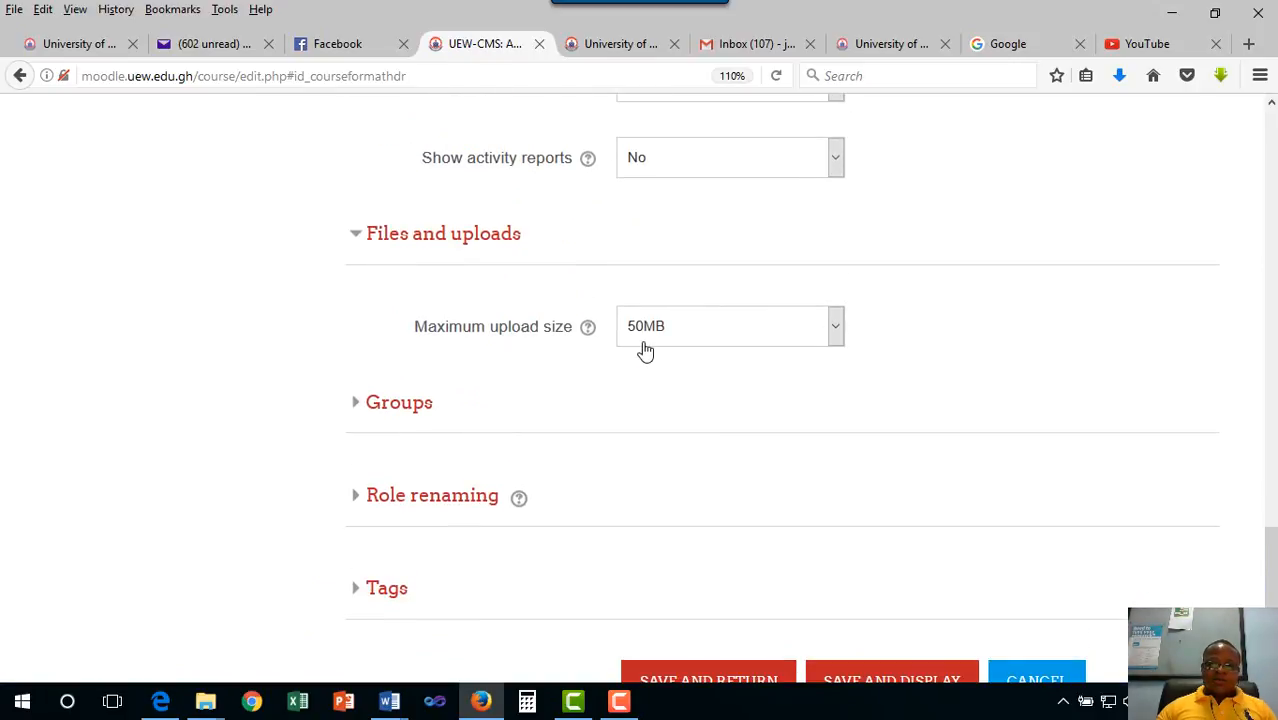
left_click(834, 338)
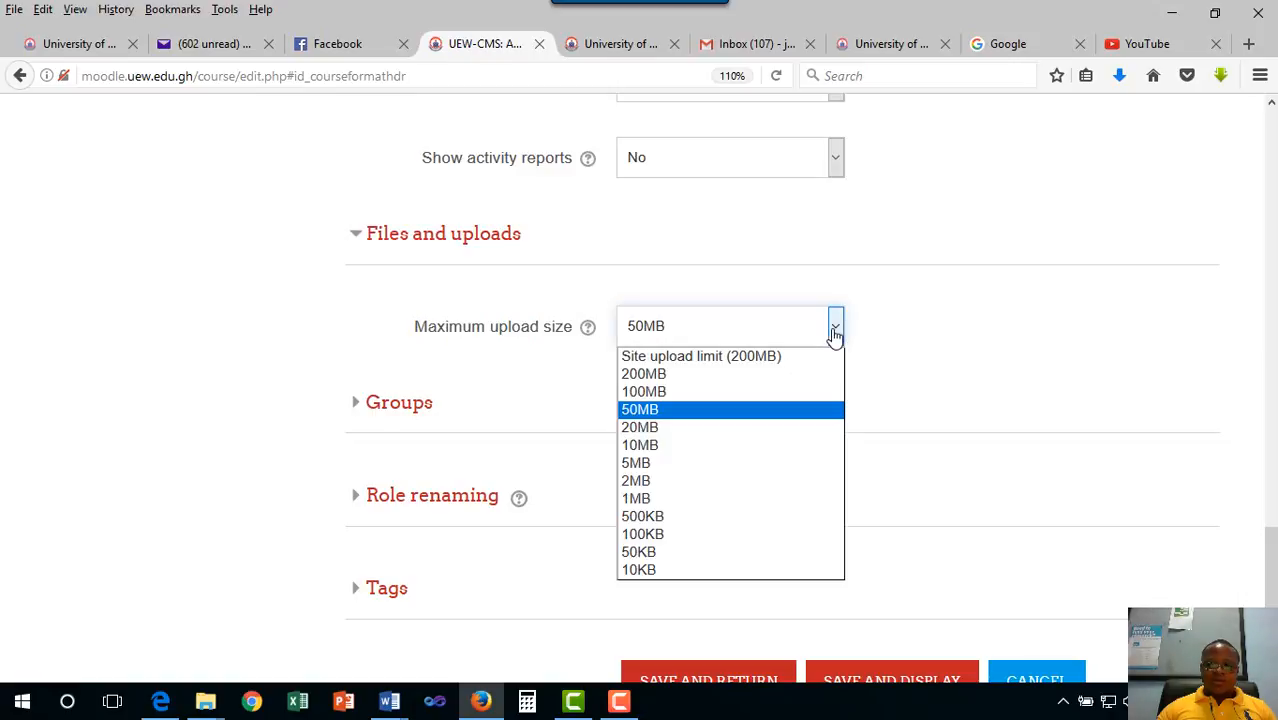
left_click(930, 342)
scroll(616, 391, "down", 3)
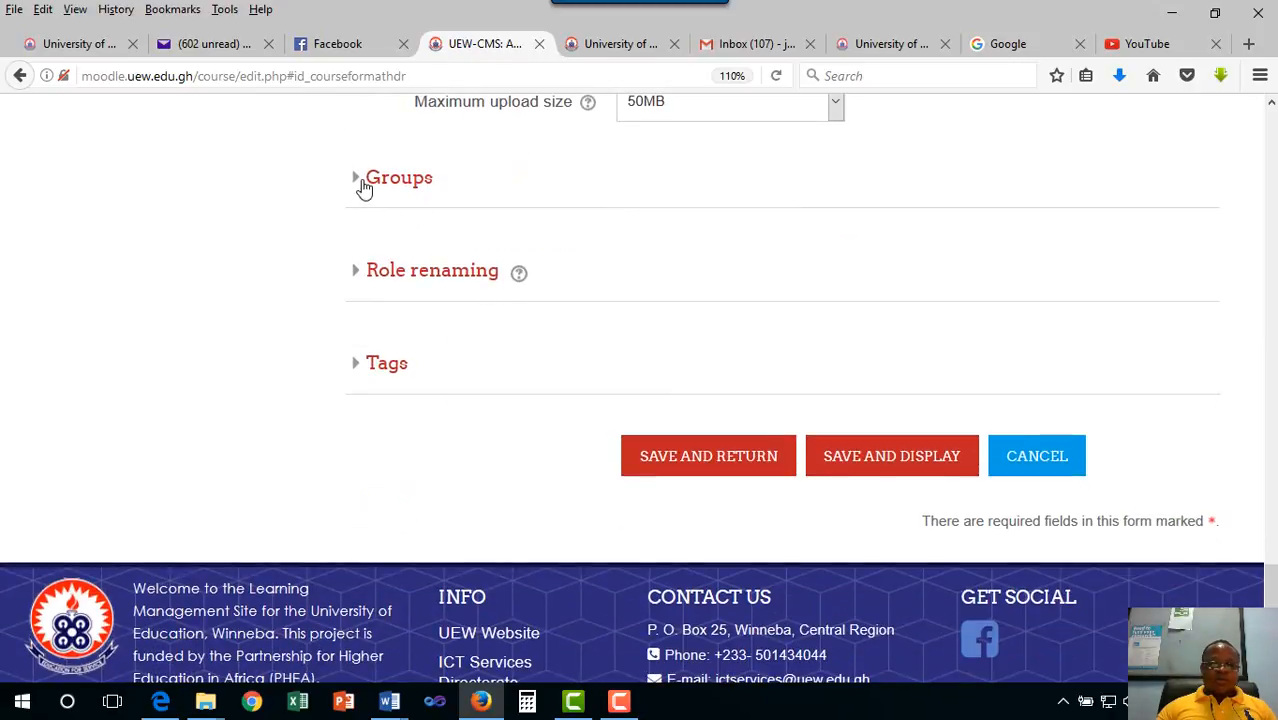
- Expand the Groups settings and review the options for group mode, force group mode and default grouping
left_click(362, 183)
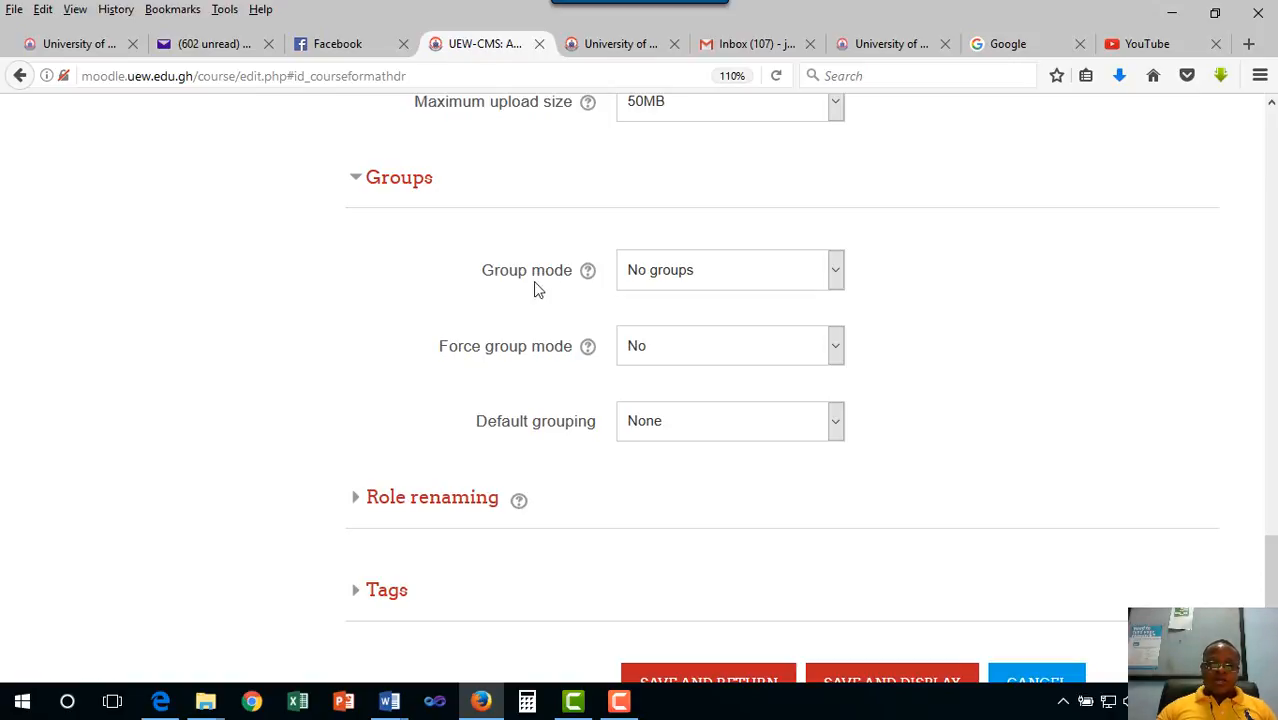
left_click(836, 277)
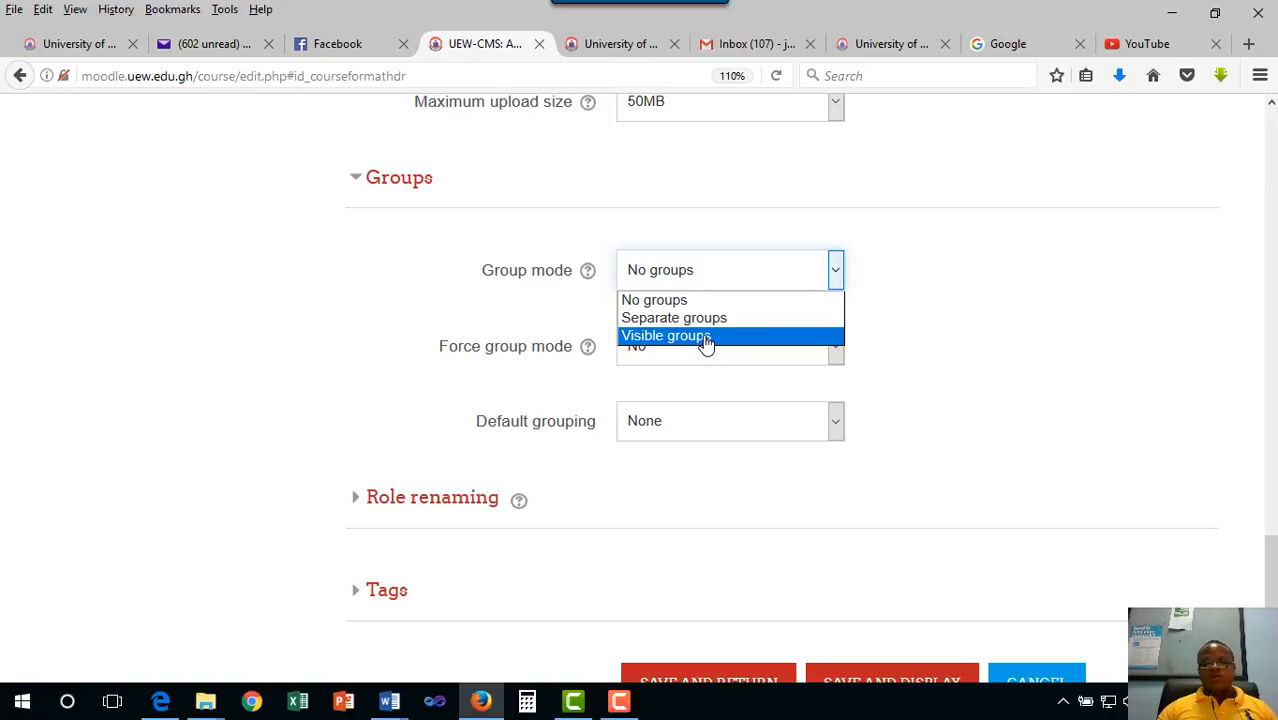
left_click(521, 372)
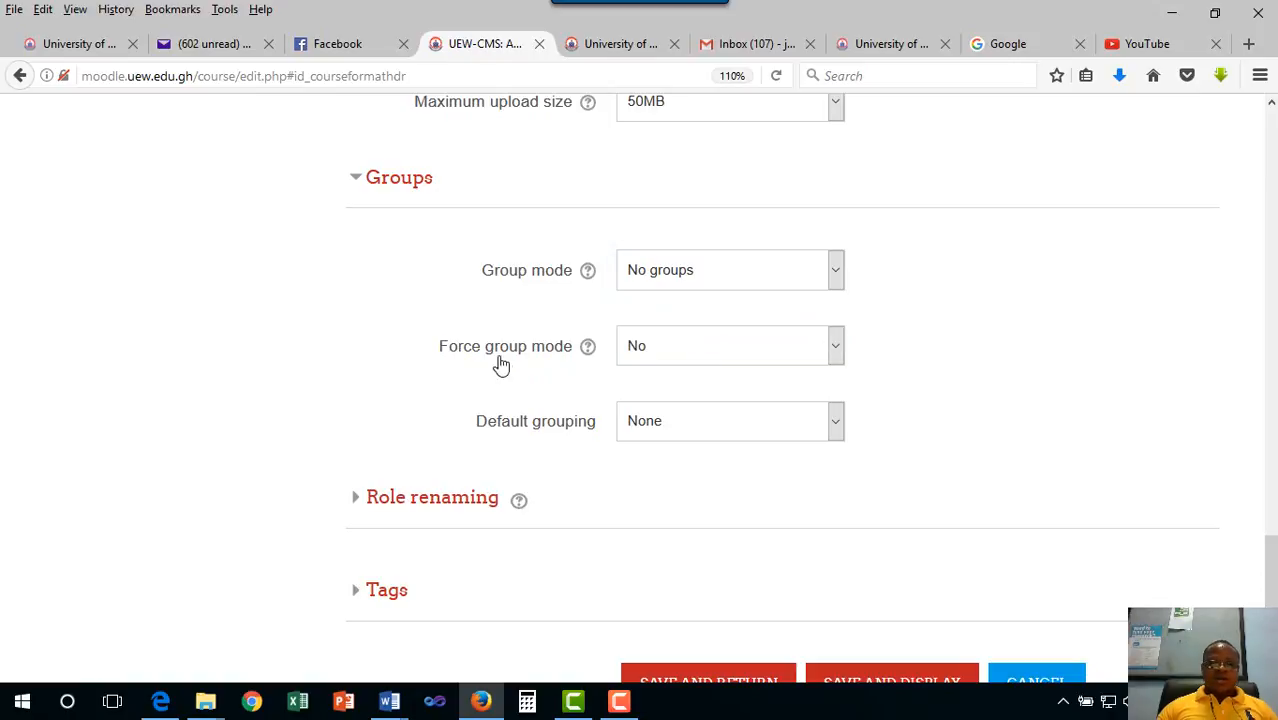
scroll(543, 360, "down", 2)
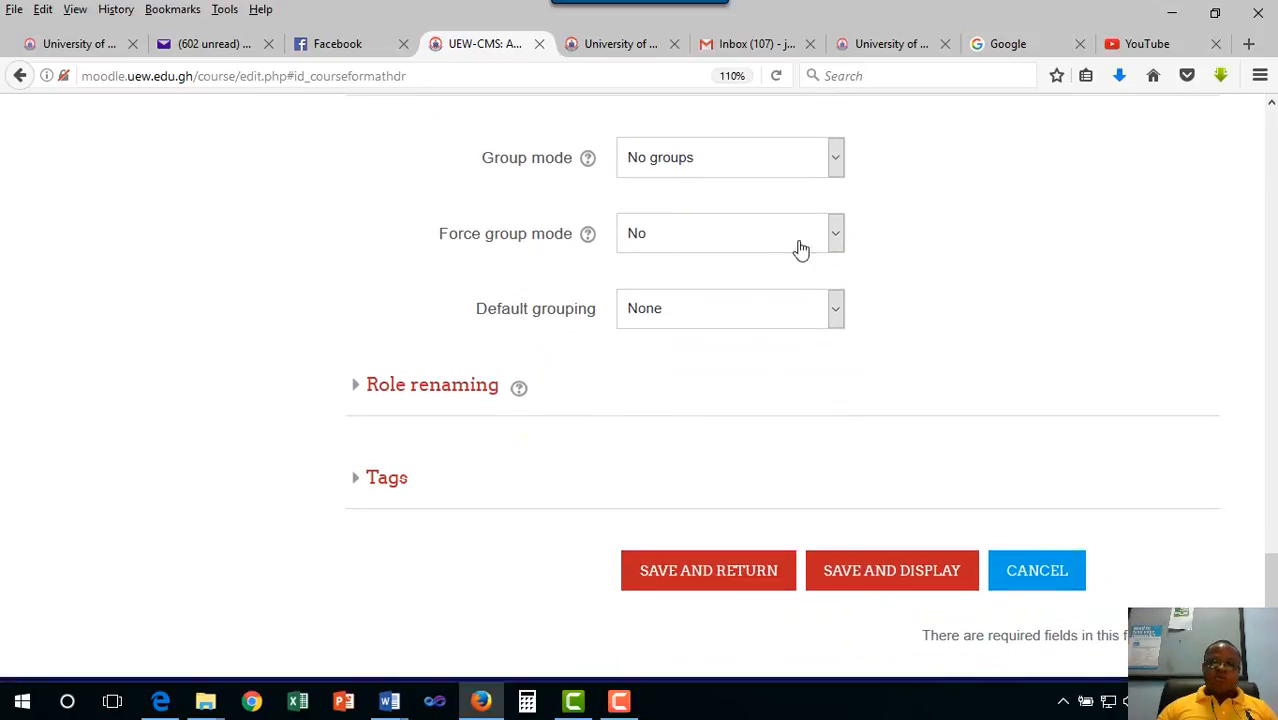
left_click(835, 240)
left_click(896, 245)
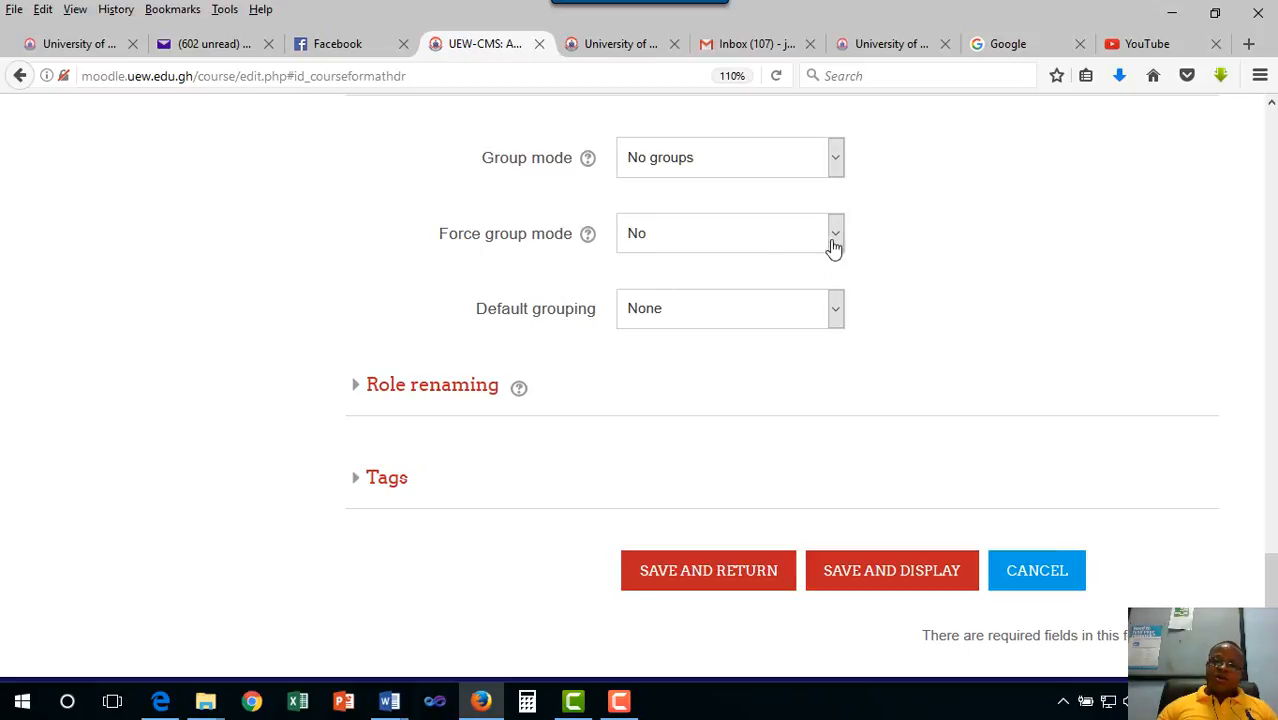
left_click(836, 314)
left_click(818, 358)
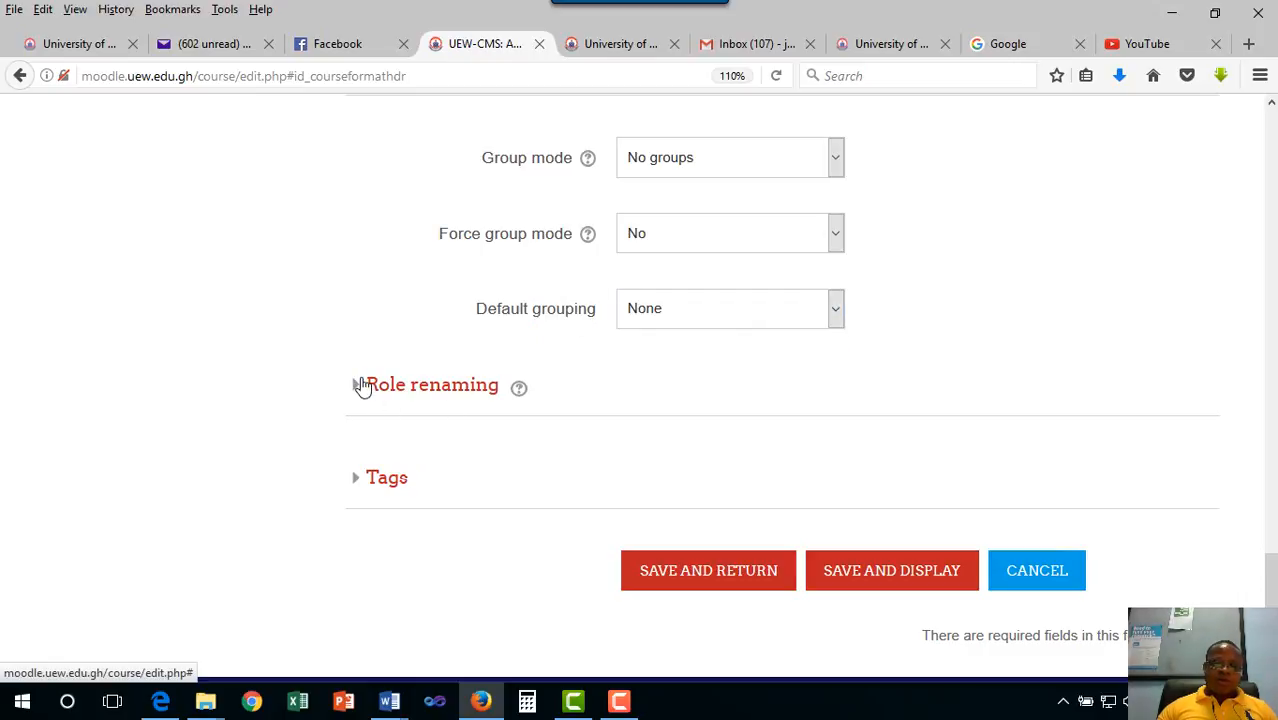
- Expand the Role renaming settings and set the word for 'Teacher' to "Lecturer"
left_click(362, 384)
scroll(525, 455, "down", 2)
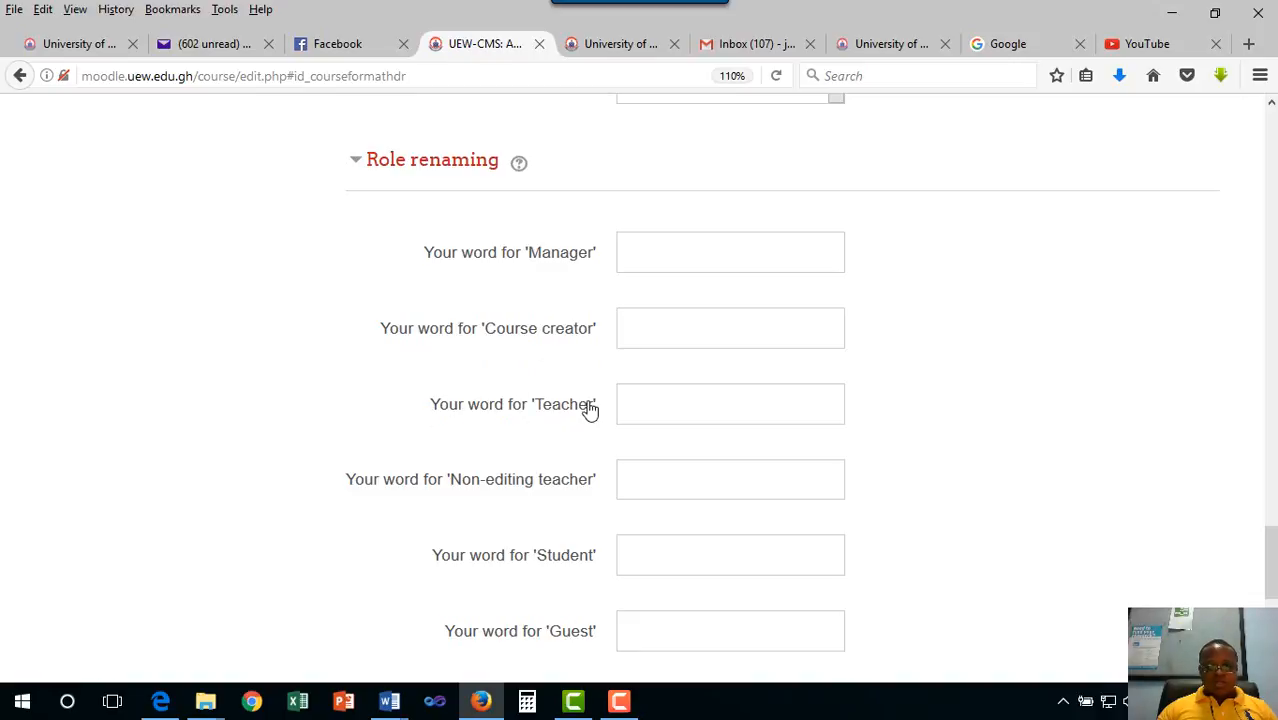
left_click(675, 409)
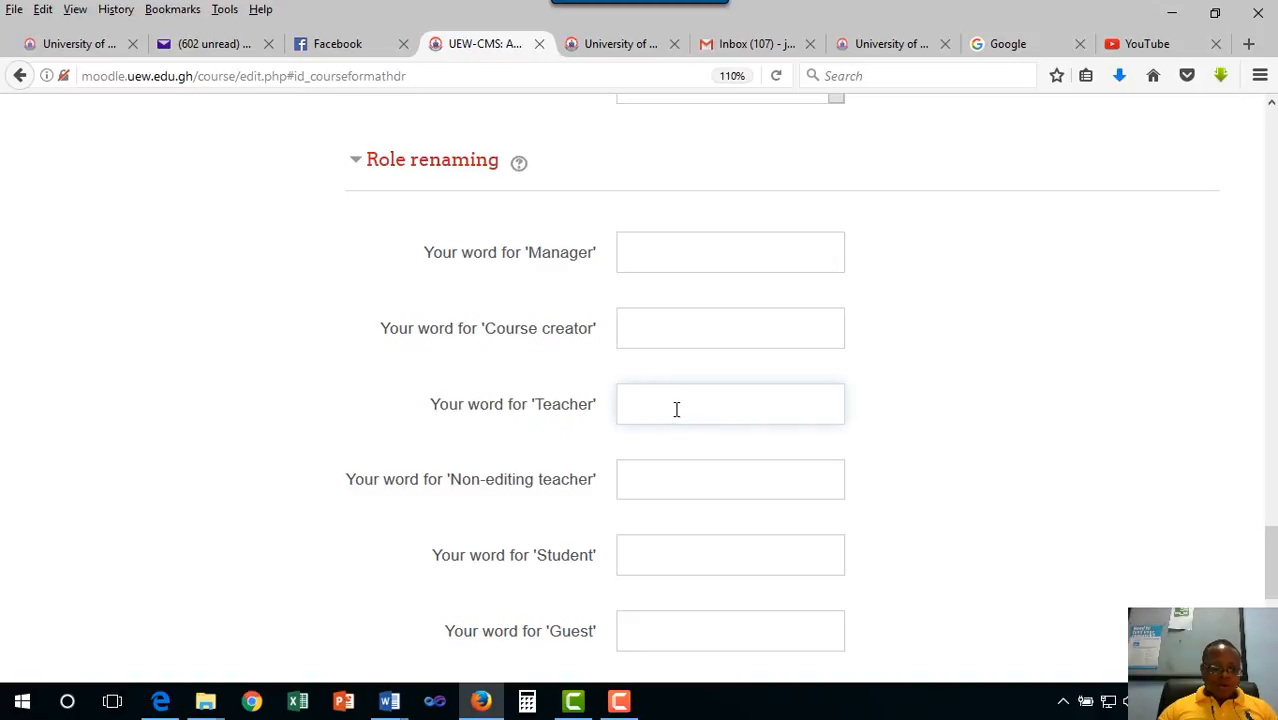
type("Le")
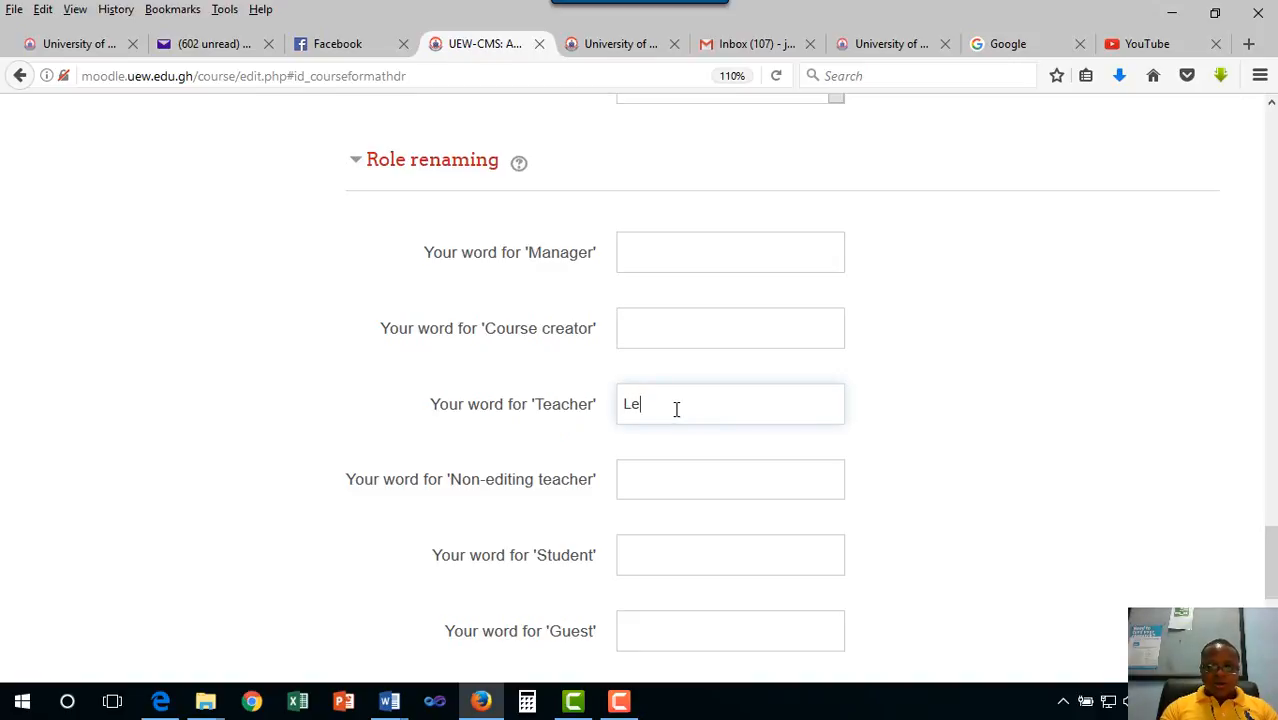
type("cturer")
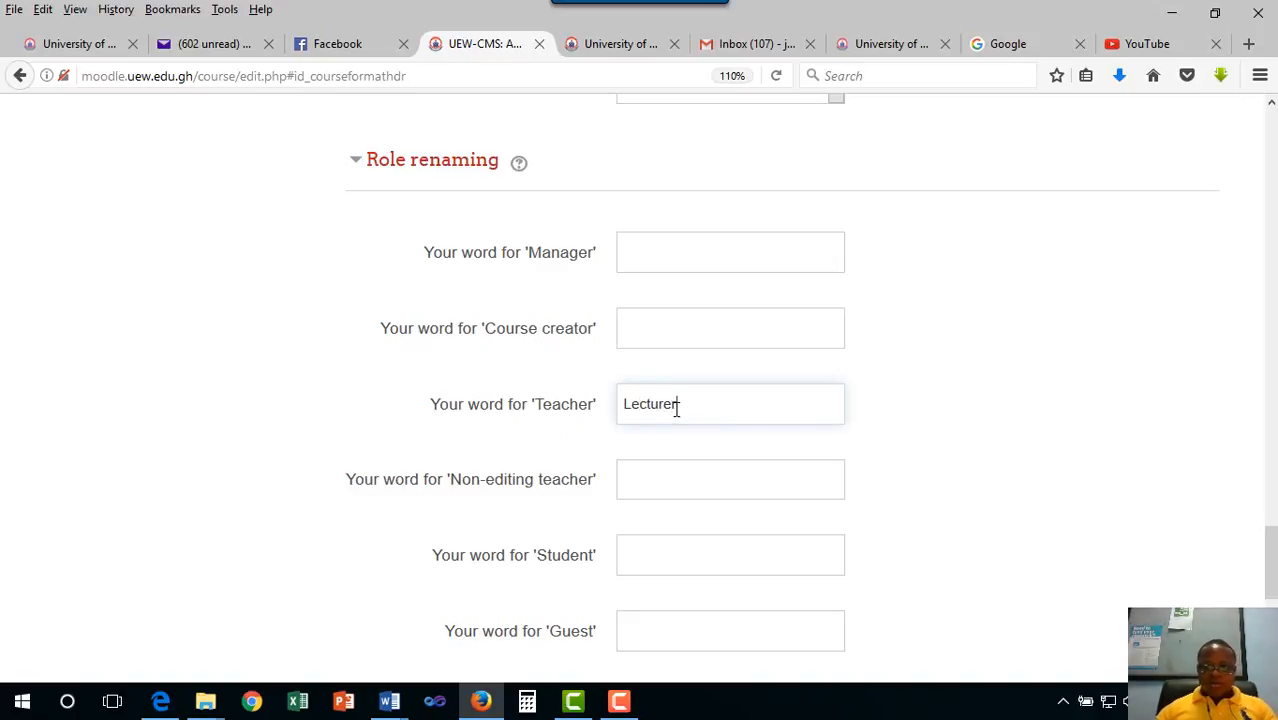
- Add the tag "MAB 442" to the course, then save and display it
scroll(627, 428, "down", 5)
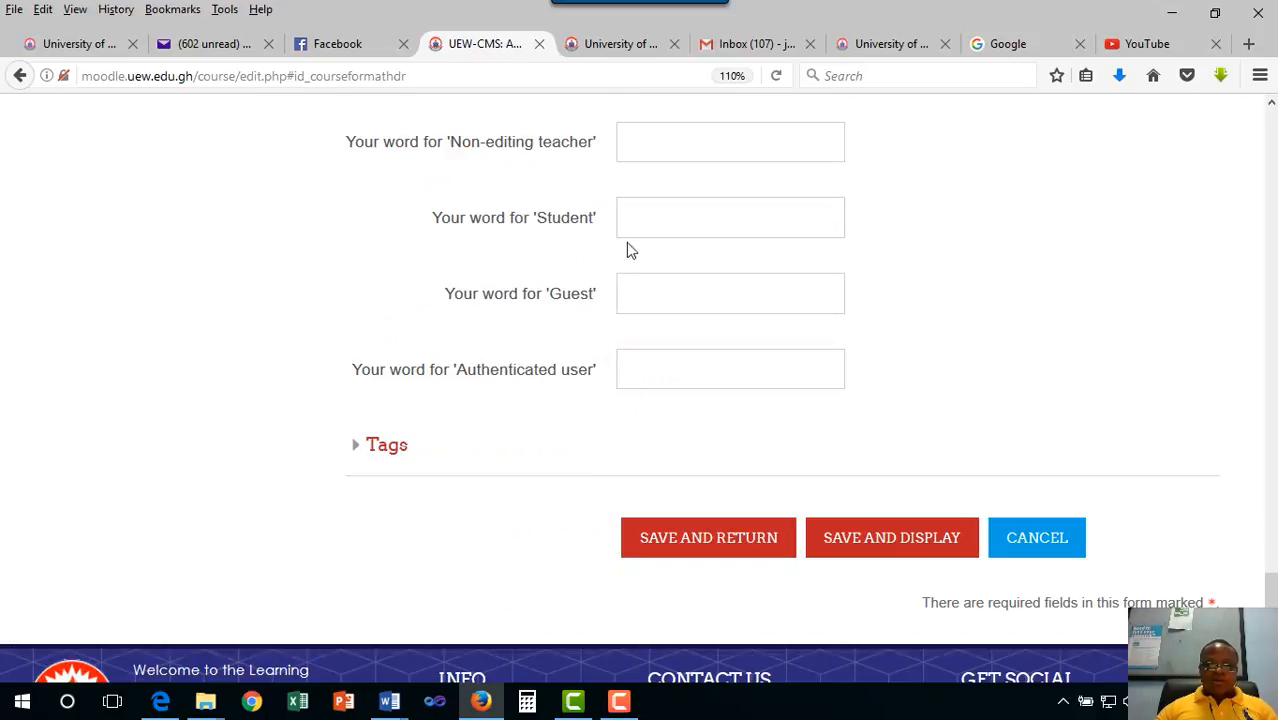
left_click(353, 452)
scroll(536, 437, "down", 3)
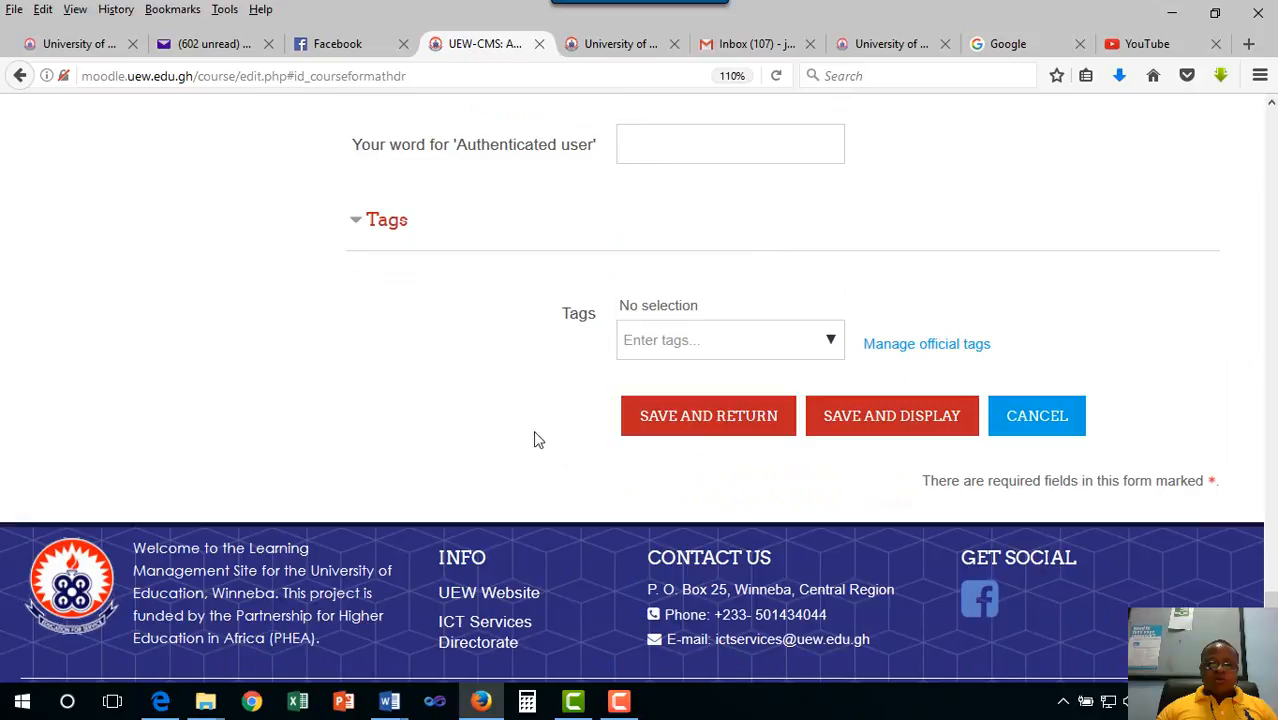
left_click(655, 342)
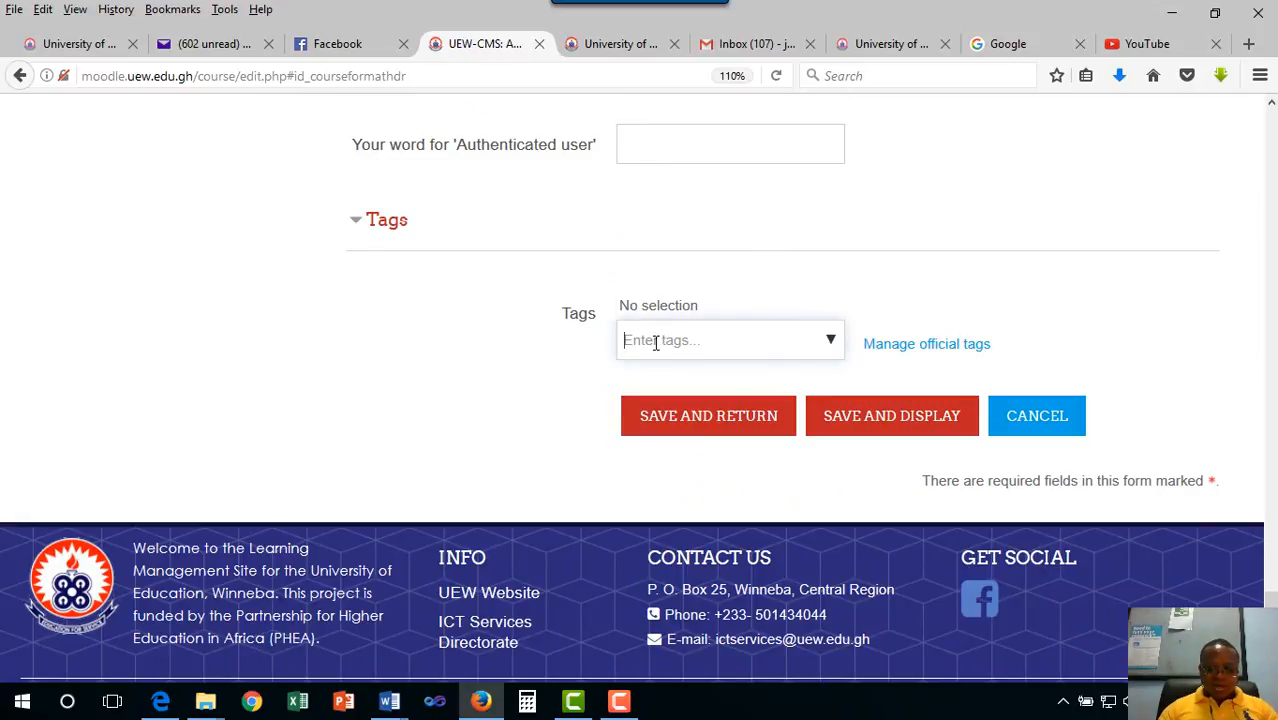
type("MA")
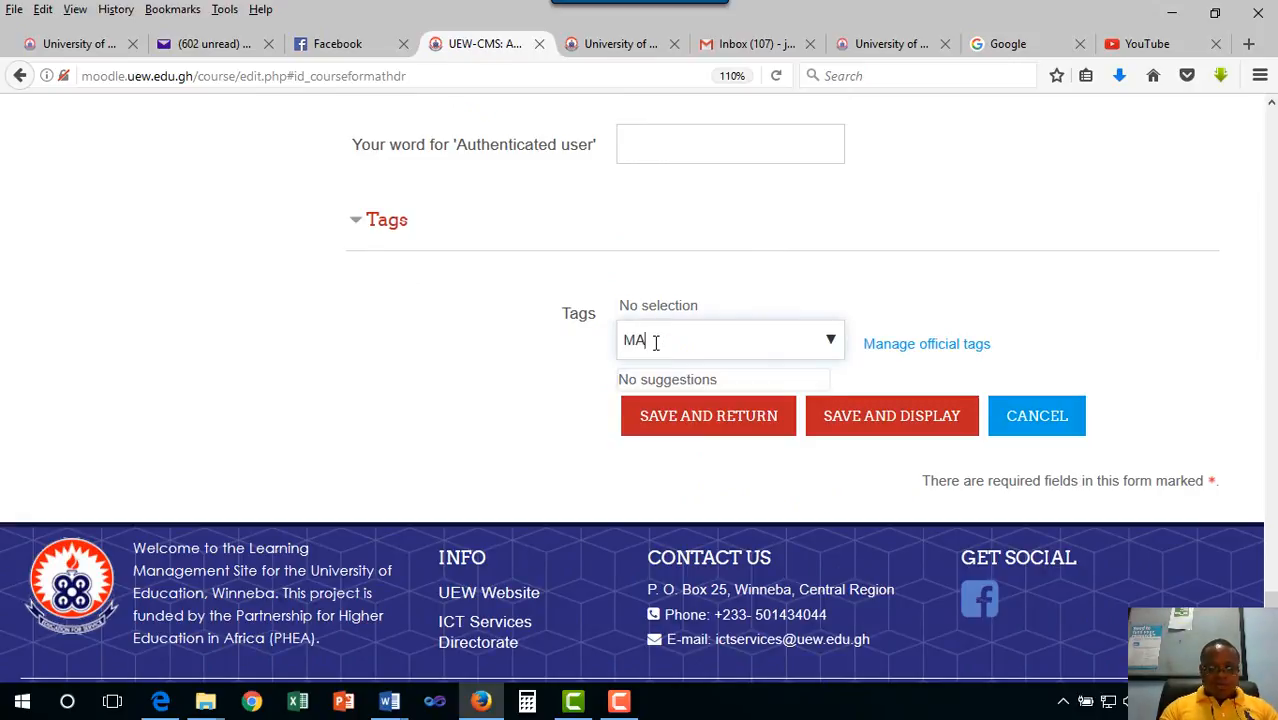
type("B 442")
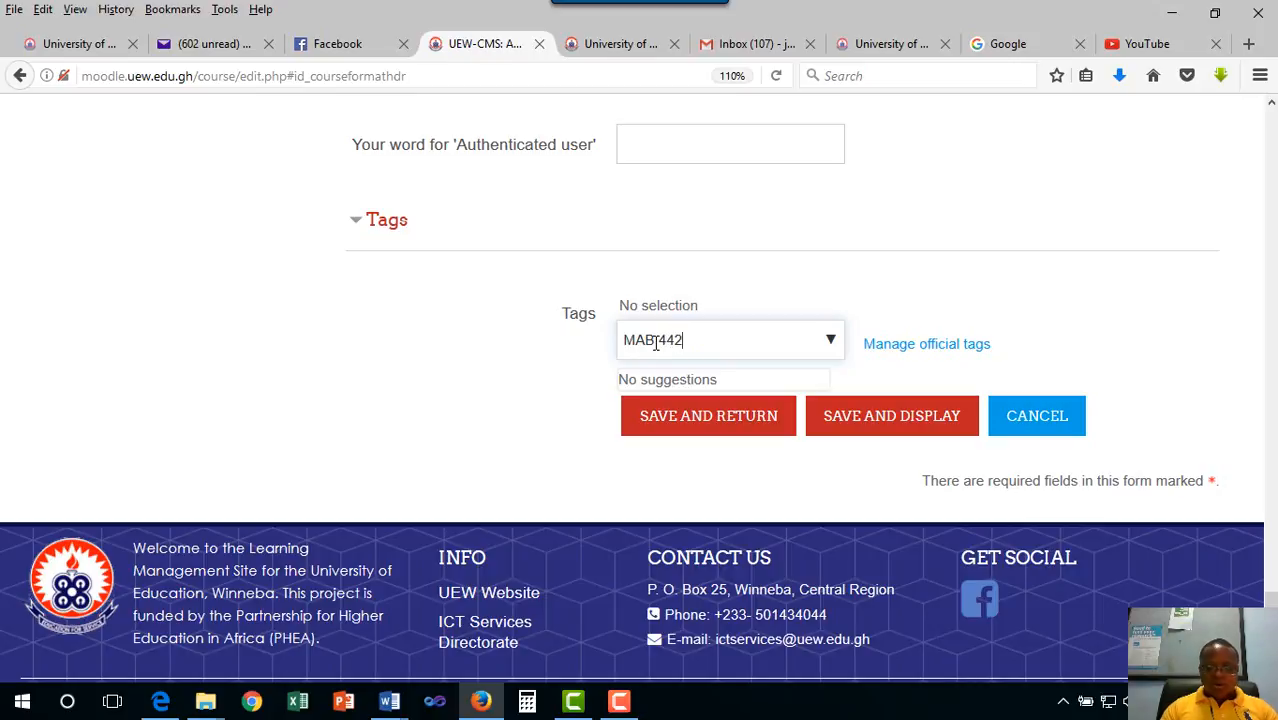
key("Return")
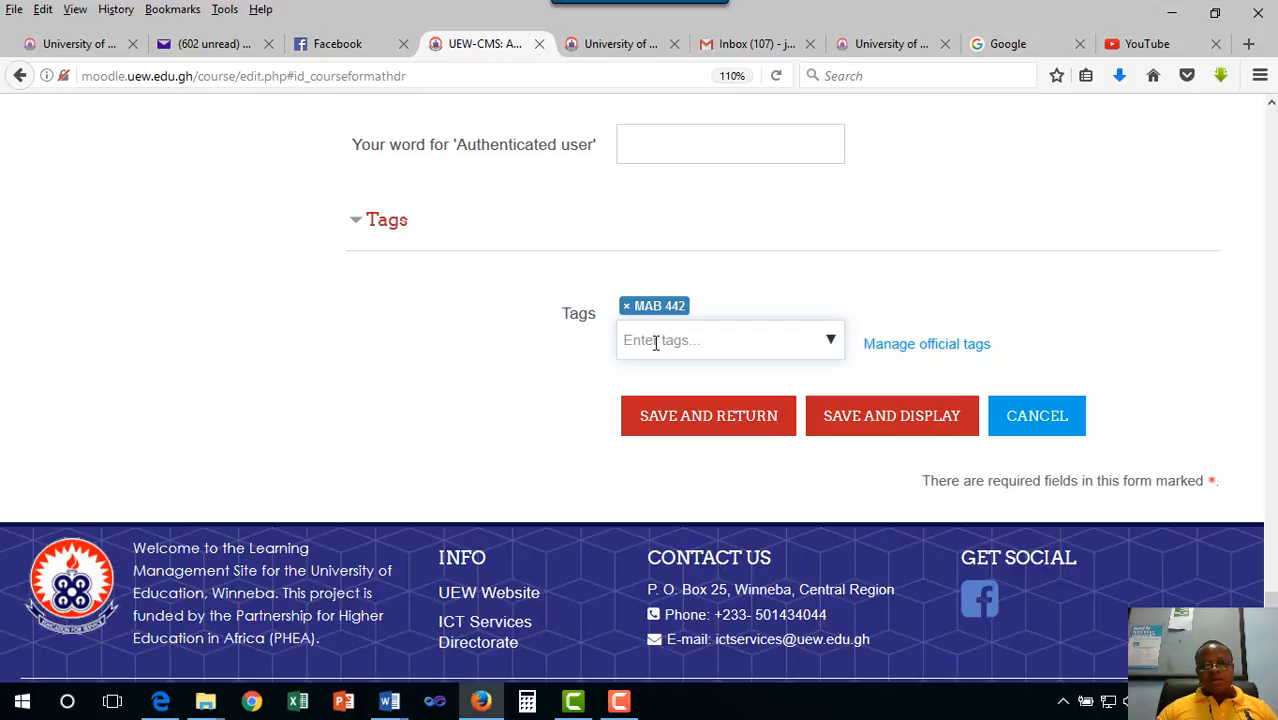
left_click(654, 342)
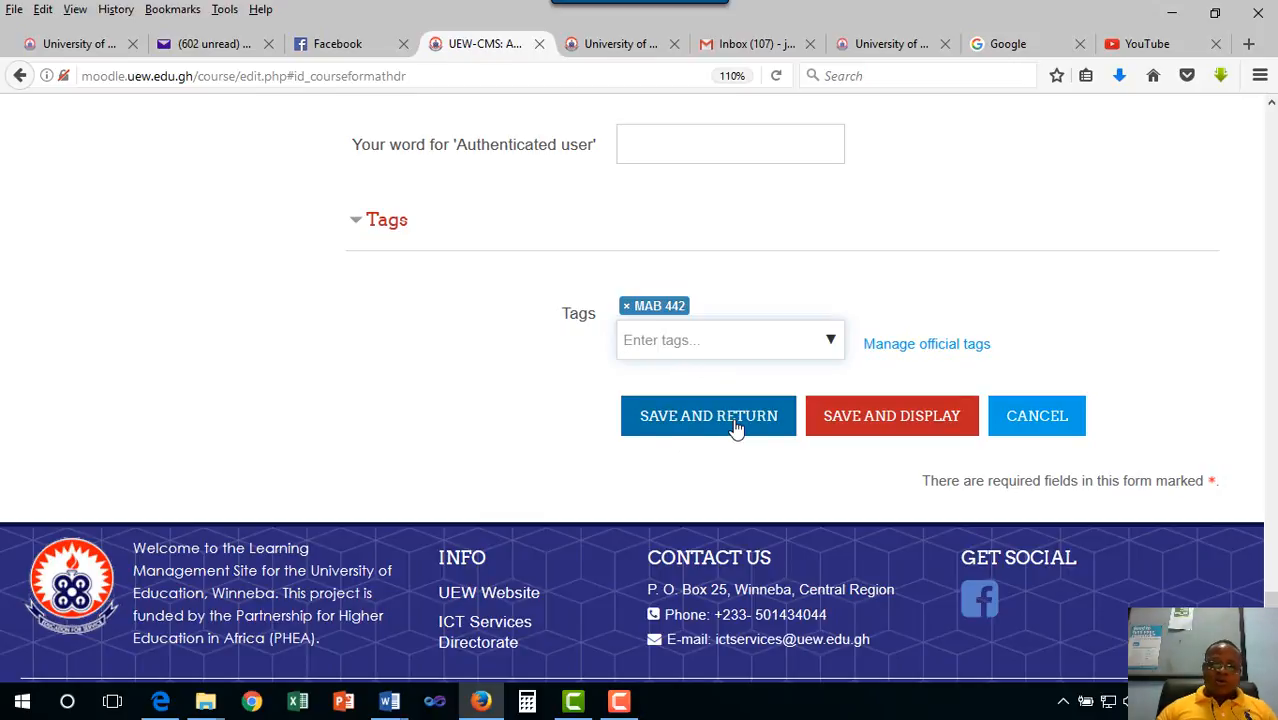
left_click(878, 425)
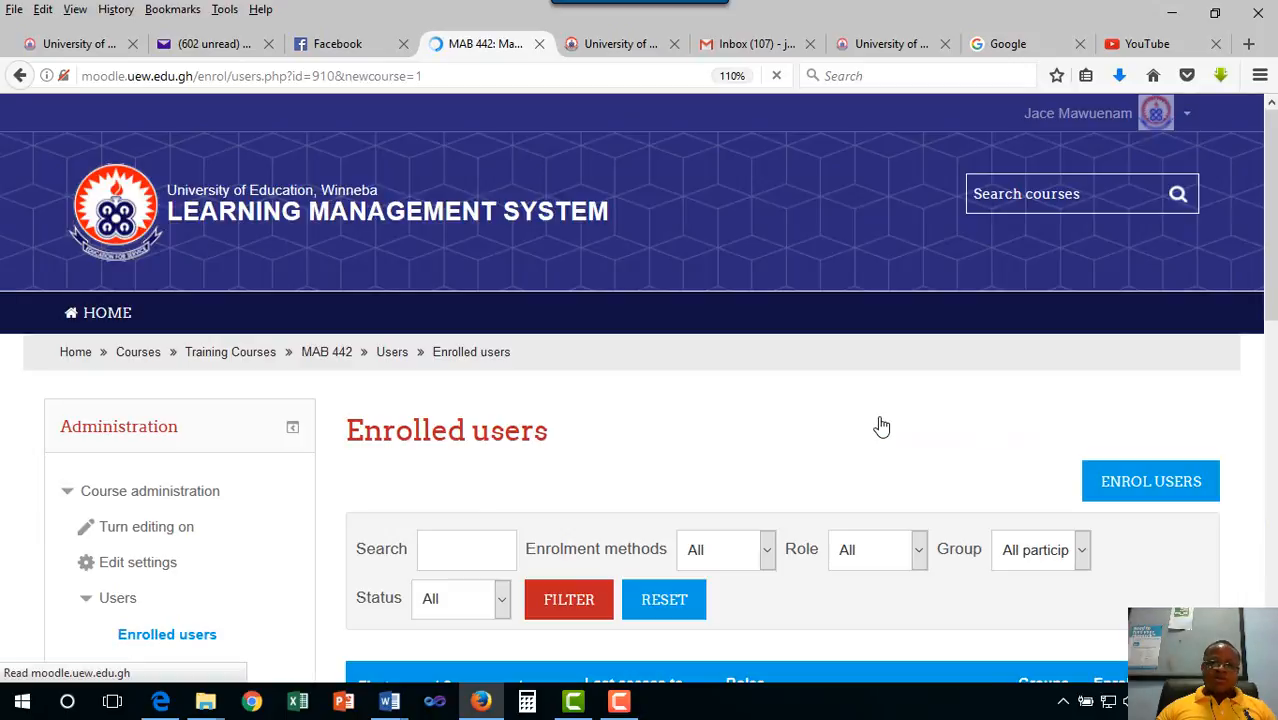
- Look over the new course's Enrolled users page, including its filters, enrolment options and participant table
scroll(685, 471, "down", 3)
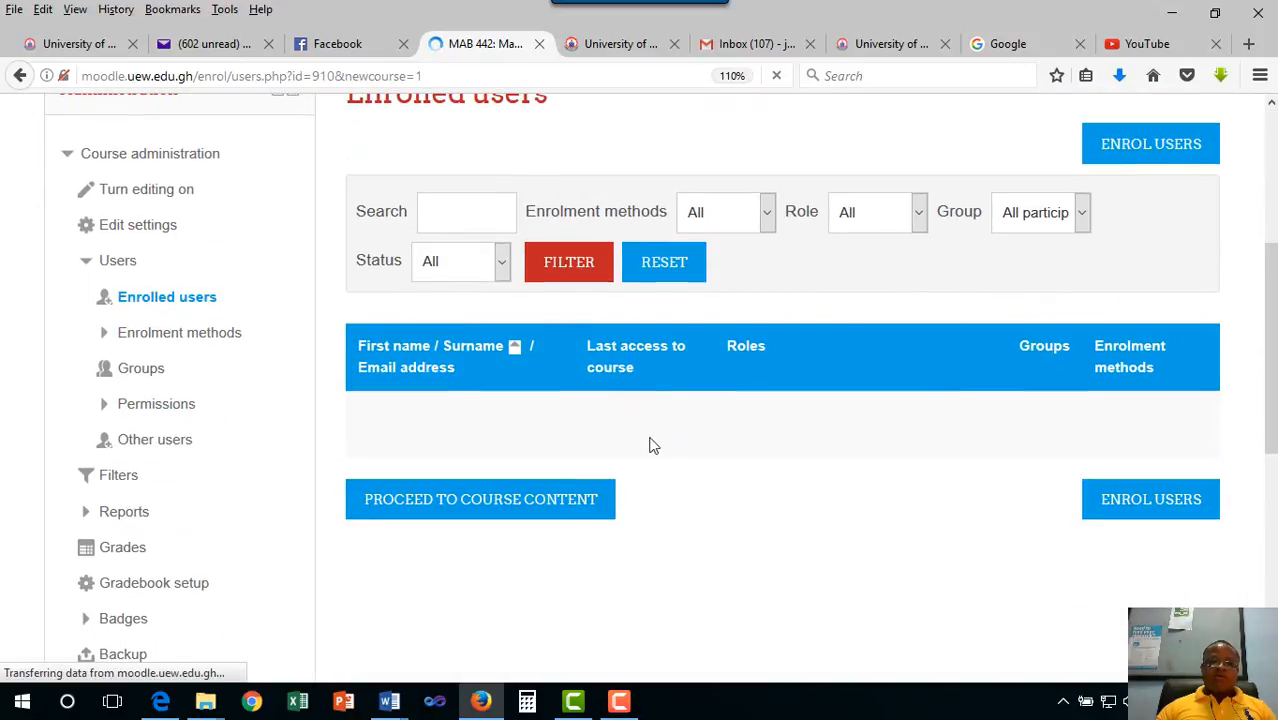
scroll(670, 434, "up", 3)
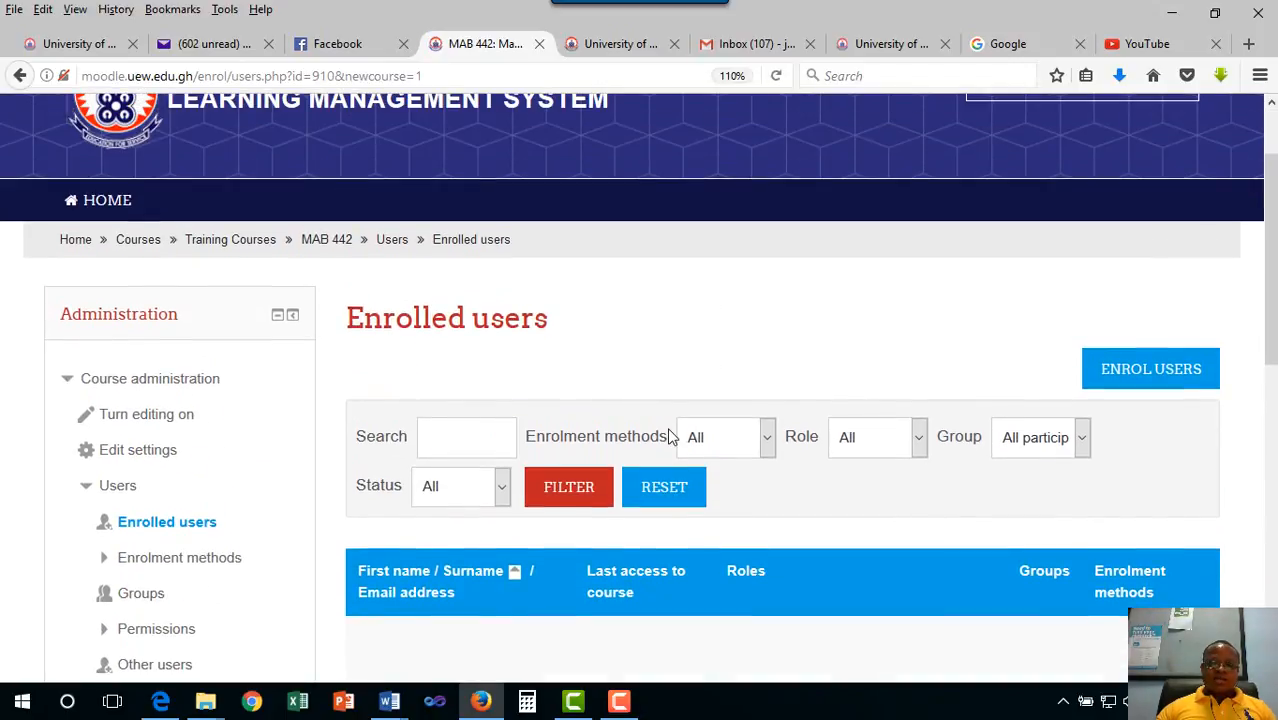
scroll(671, 438, "down", 3)
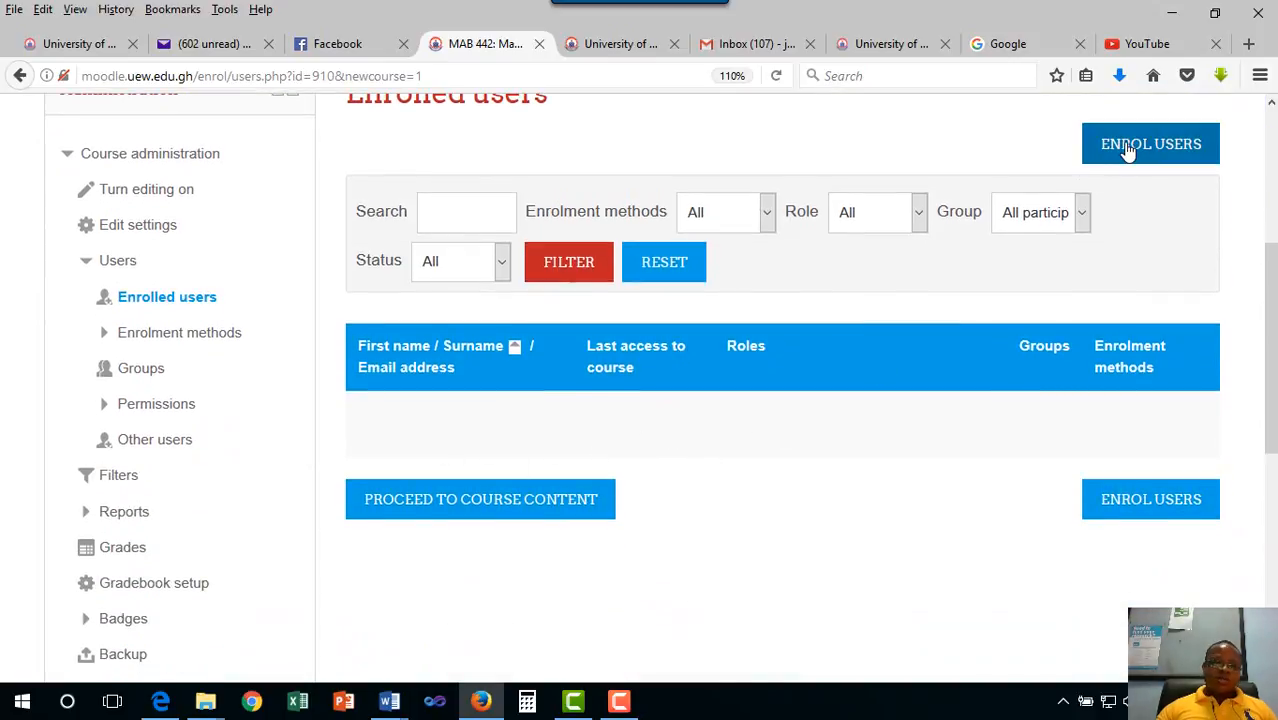
scroll(757, 437, "down", 1)
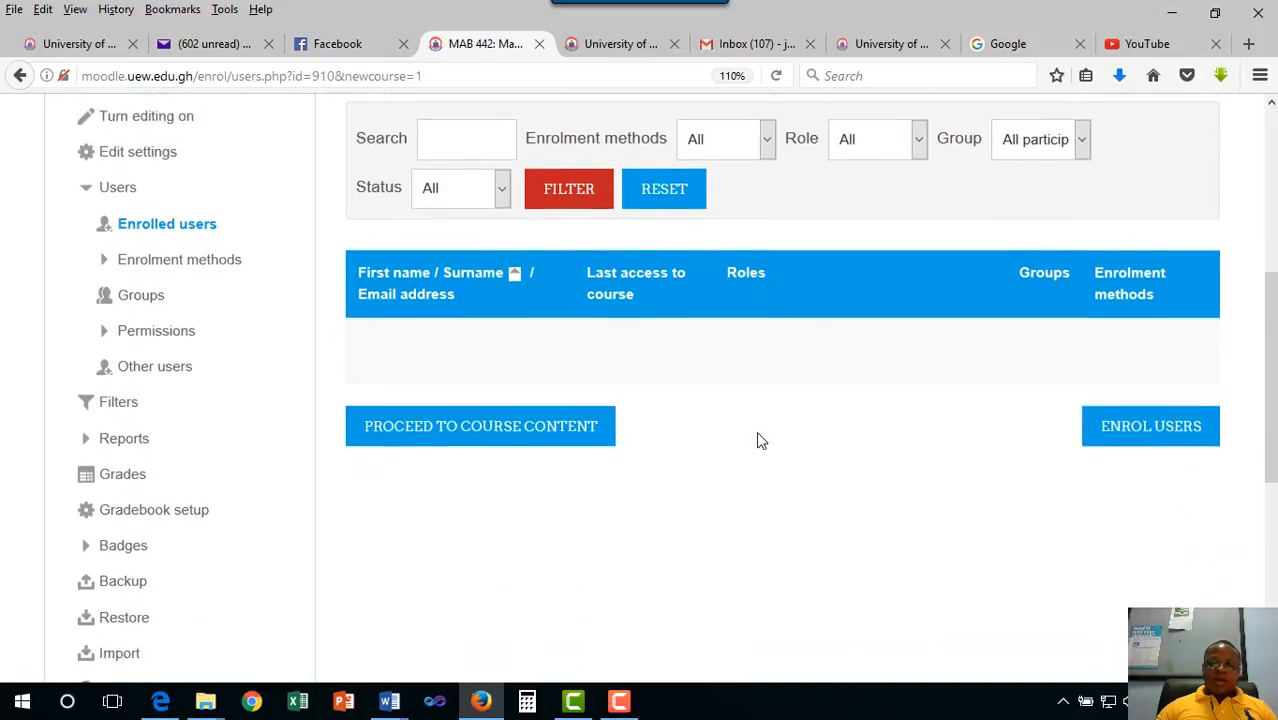
scroll(757, 440, "down", 2)
scroll(998, 320, "up", 4)
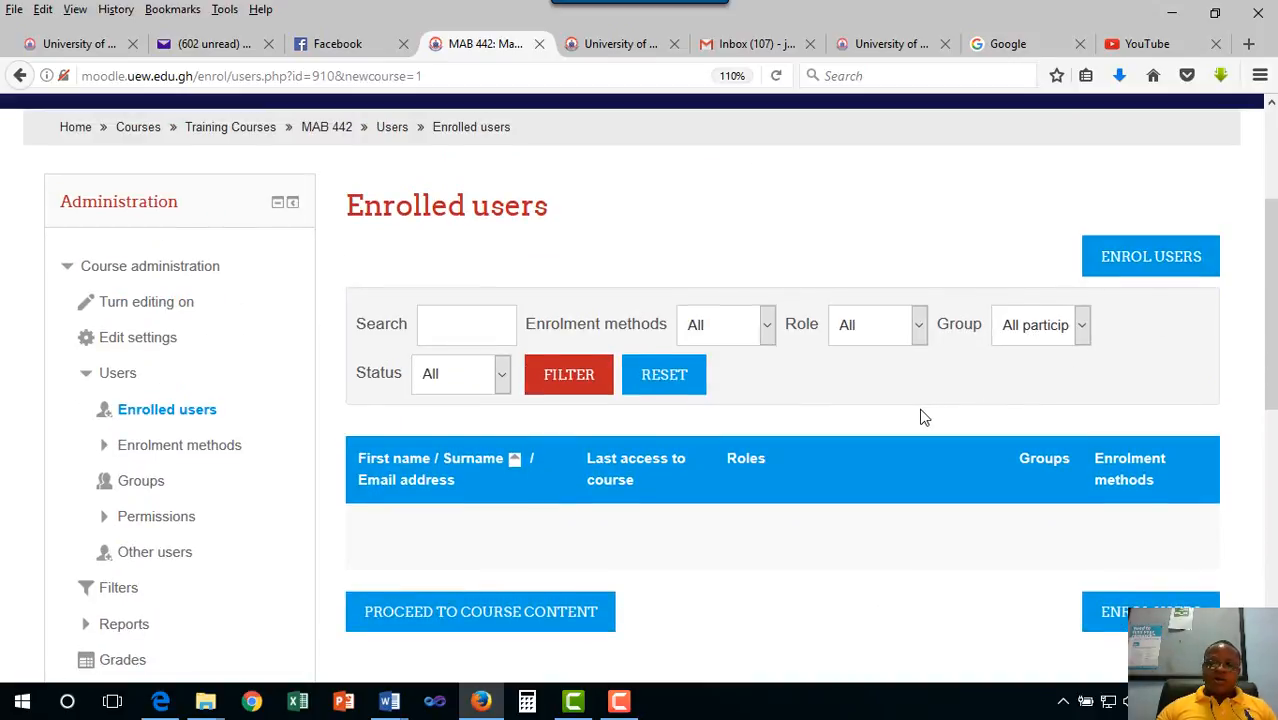
scroll(921, 408, "down", 3)
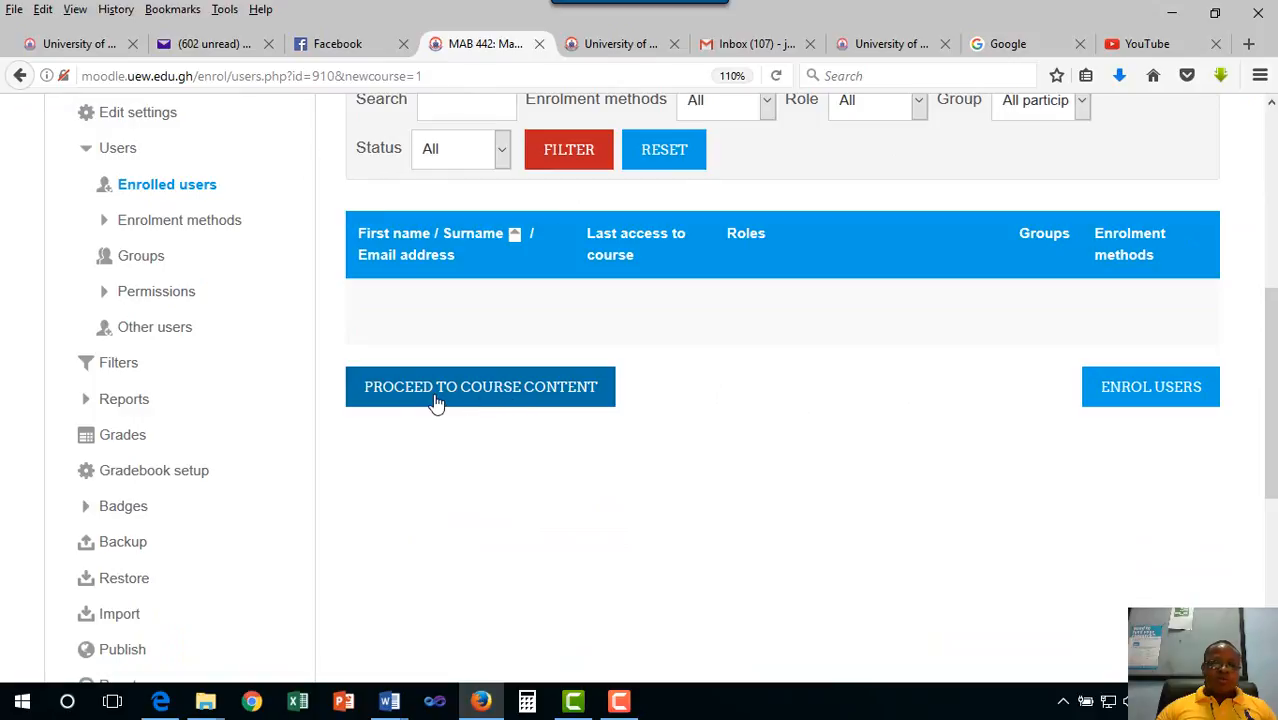
- Proceed to the course content and look through its topic sections and side blocks
left_click(504, 400)
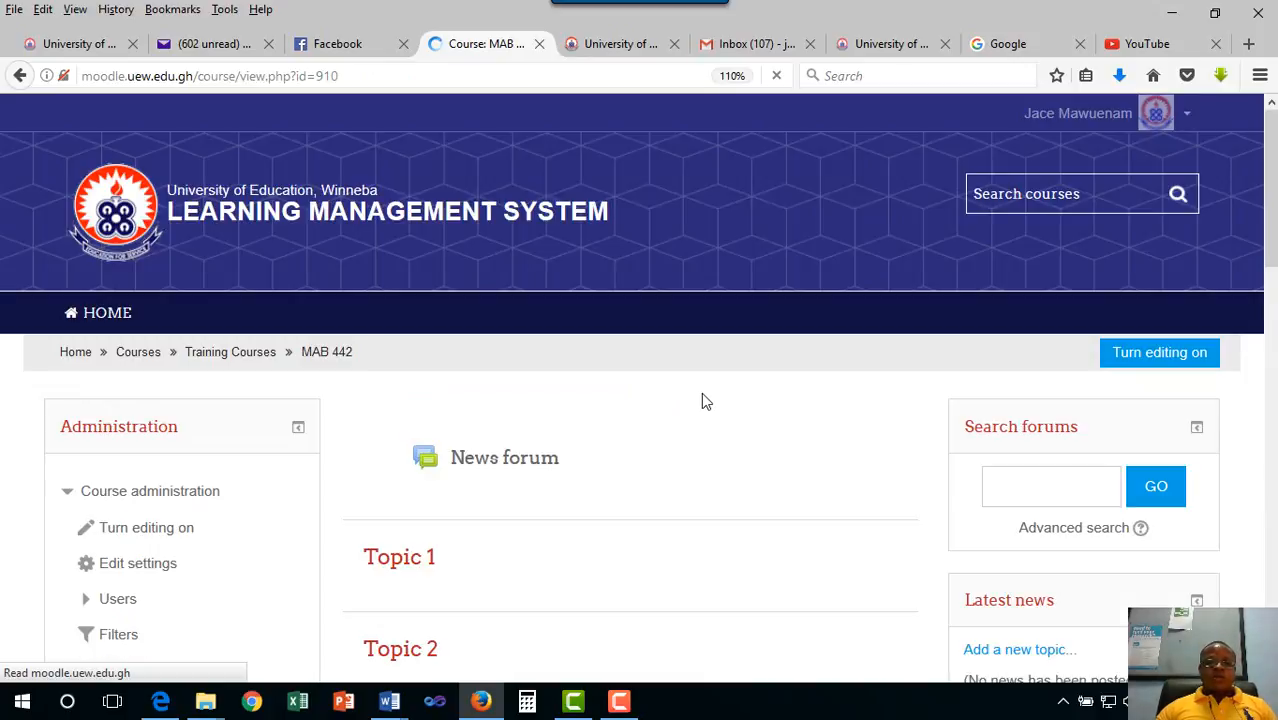
scroll(470, 481, "down", 3)
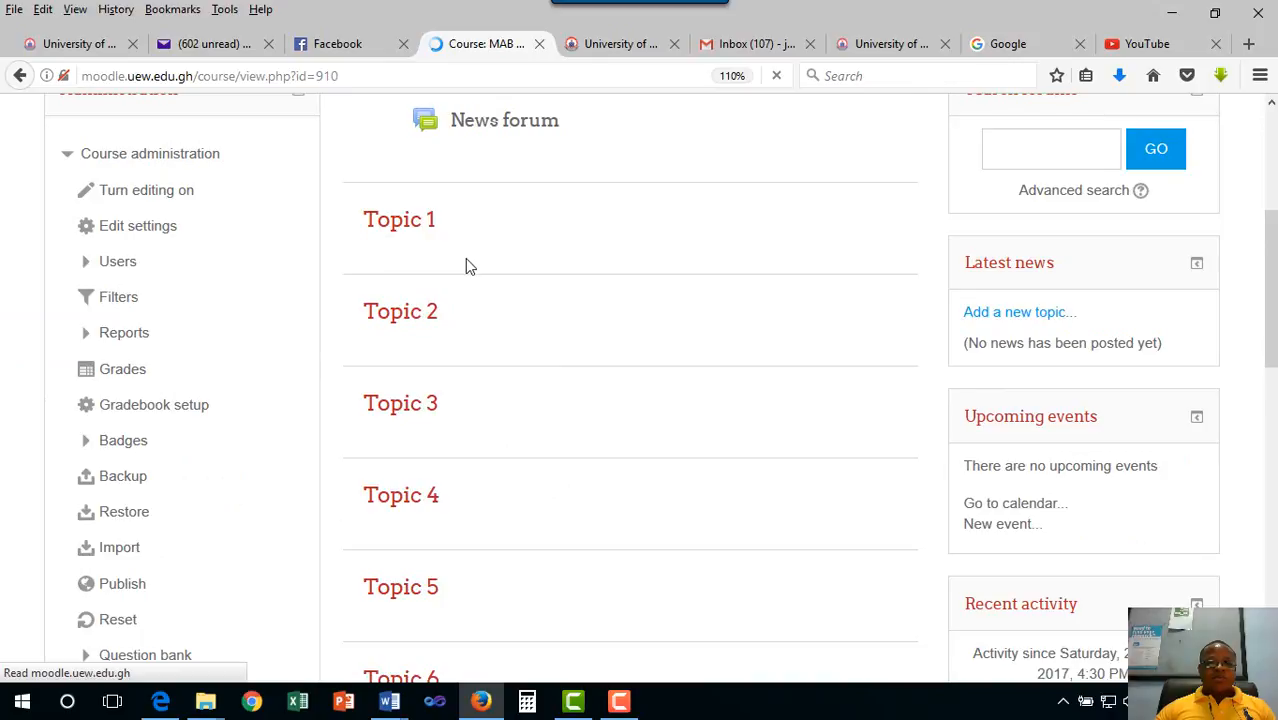
scroll(465, 258, "down", 9)
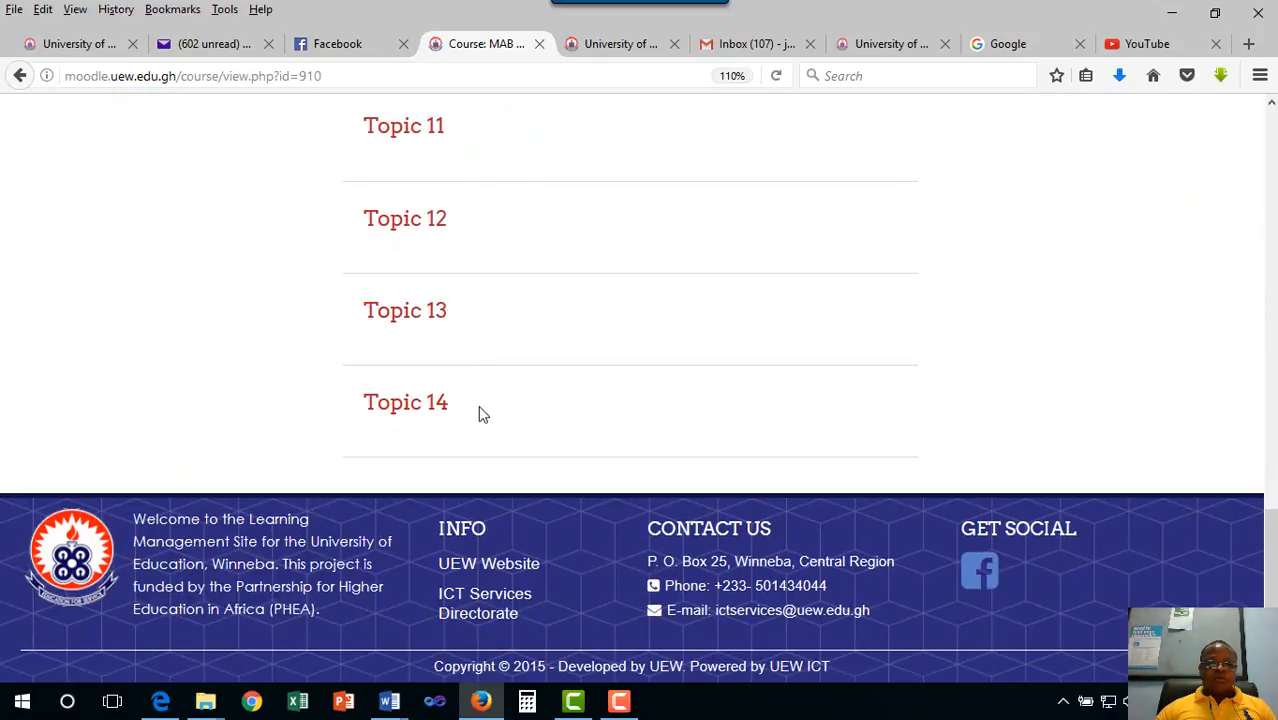
scroll(479, 408, "up", 12)
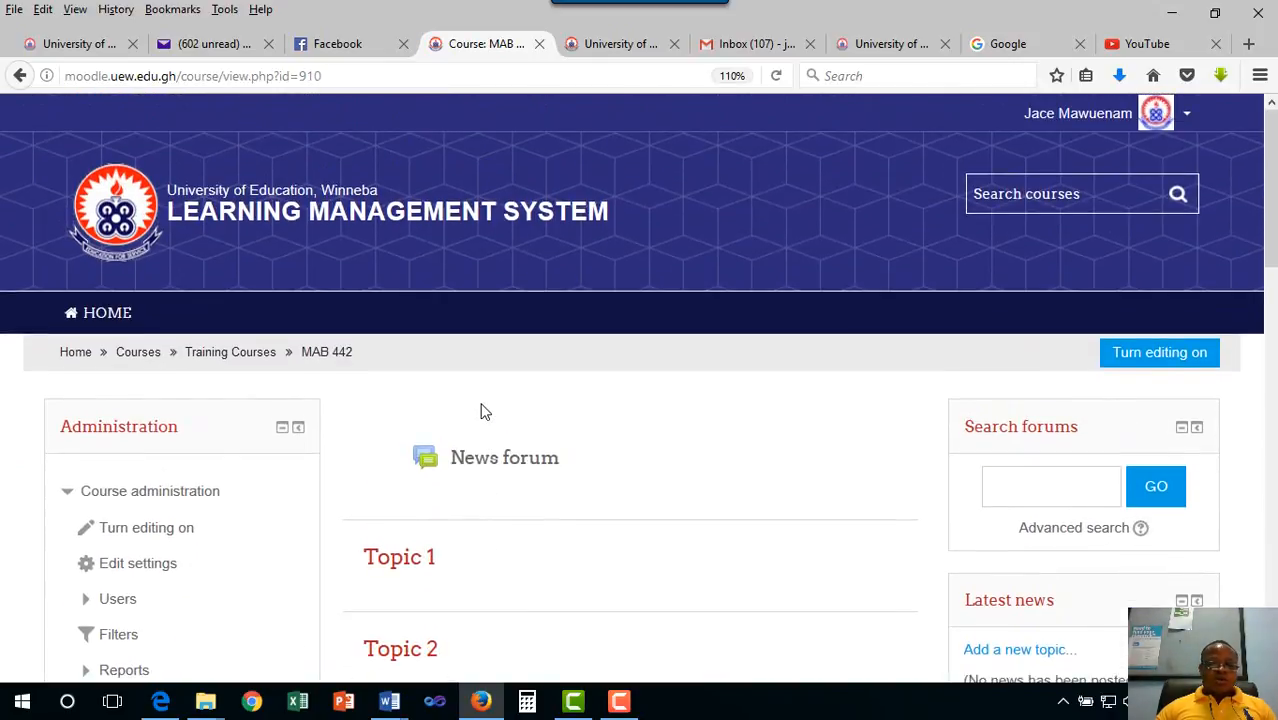
scroll(480, 411, "down", 2)
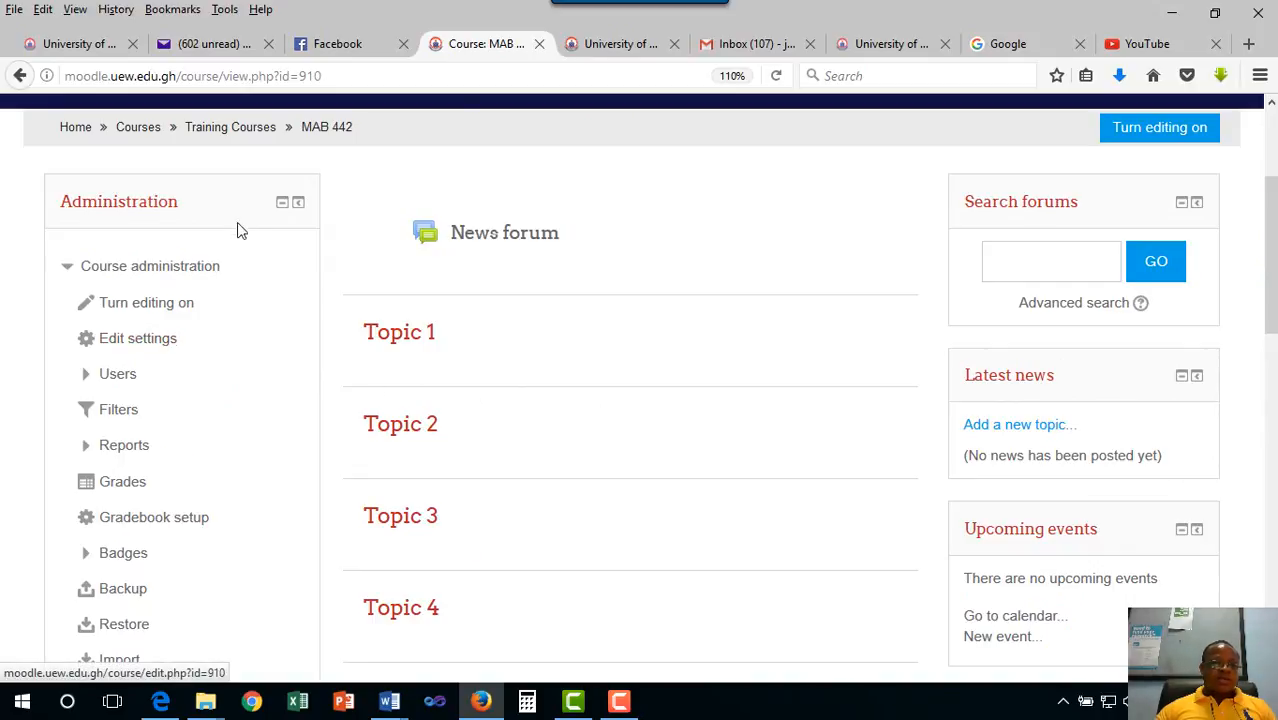
- Edit the MAB 442 course settings, setting the number of sections under Course format to 8, and save and display the course
left_click(150, 339)
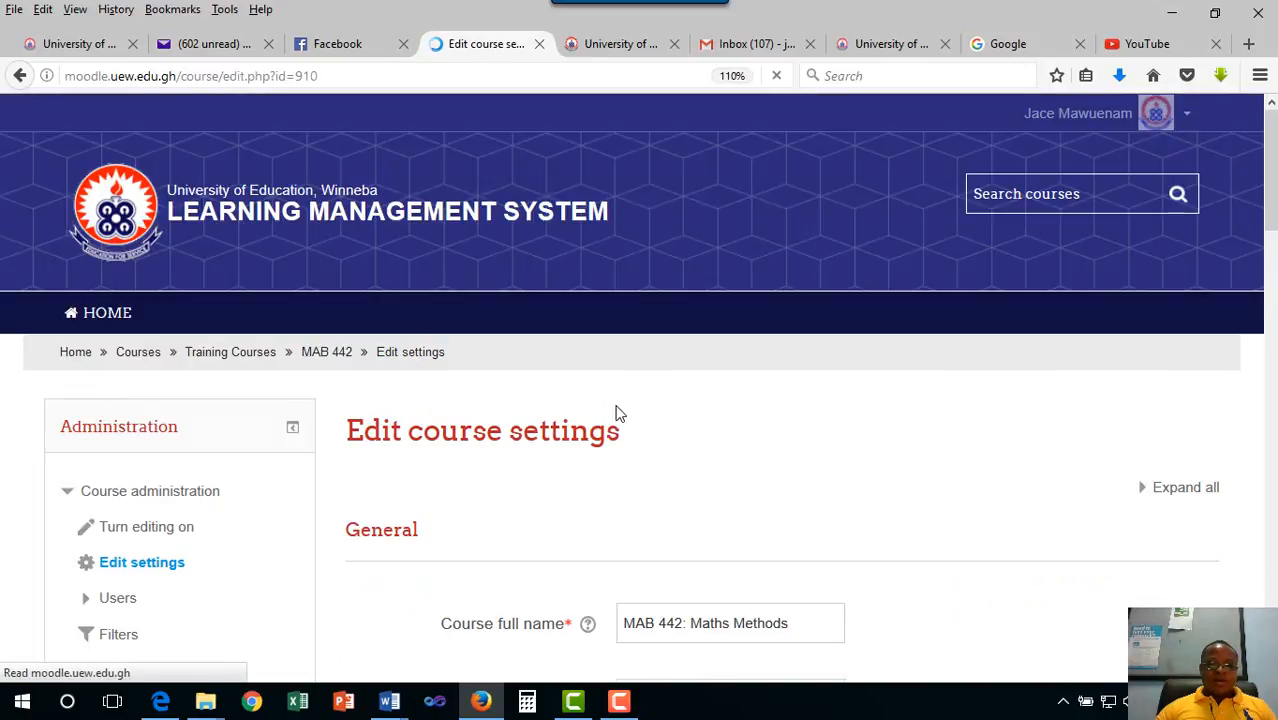
scroll(690, 440, "down", 10)
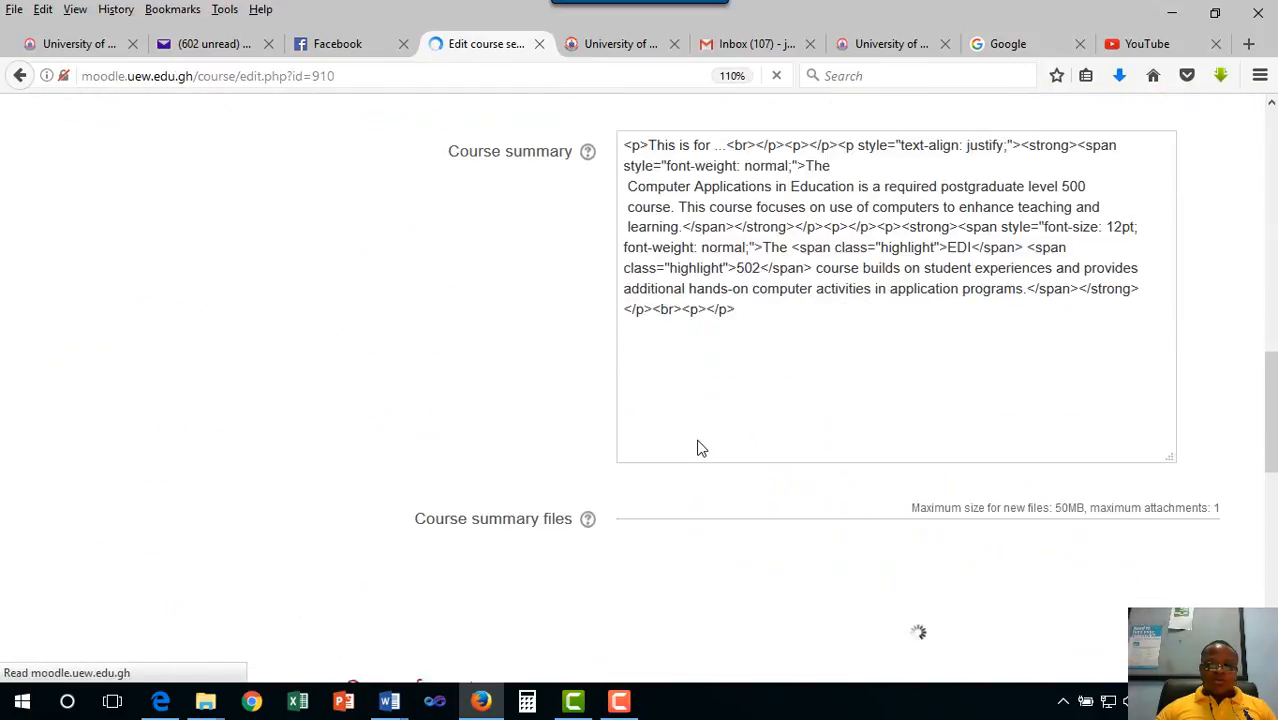
scroll(701, 448, "down", 4)
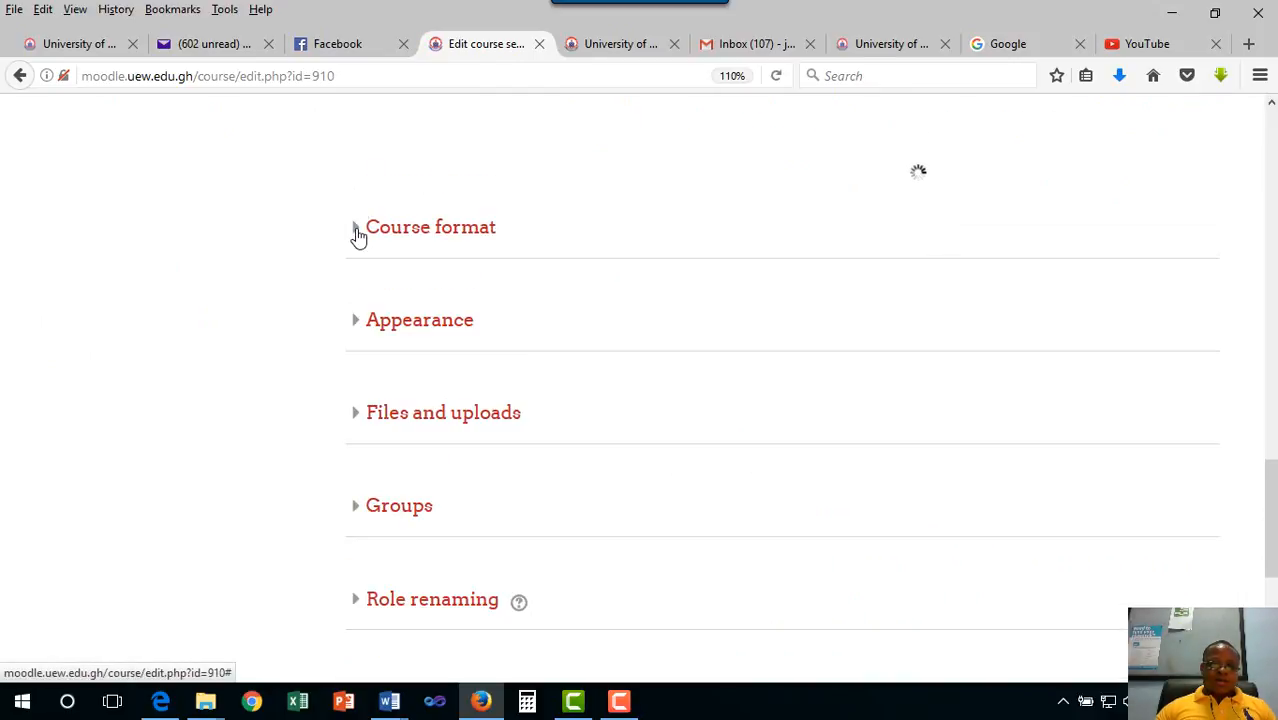
left_click(358, 228)
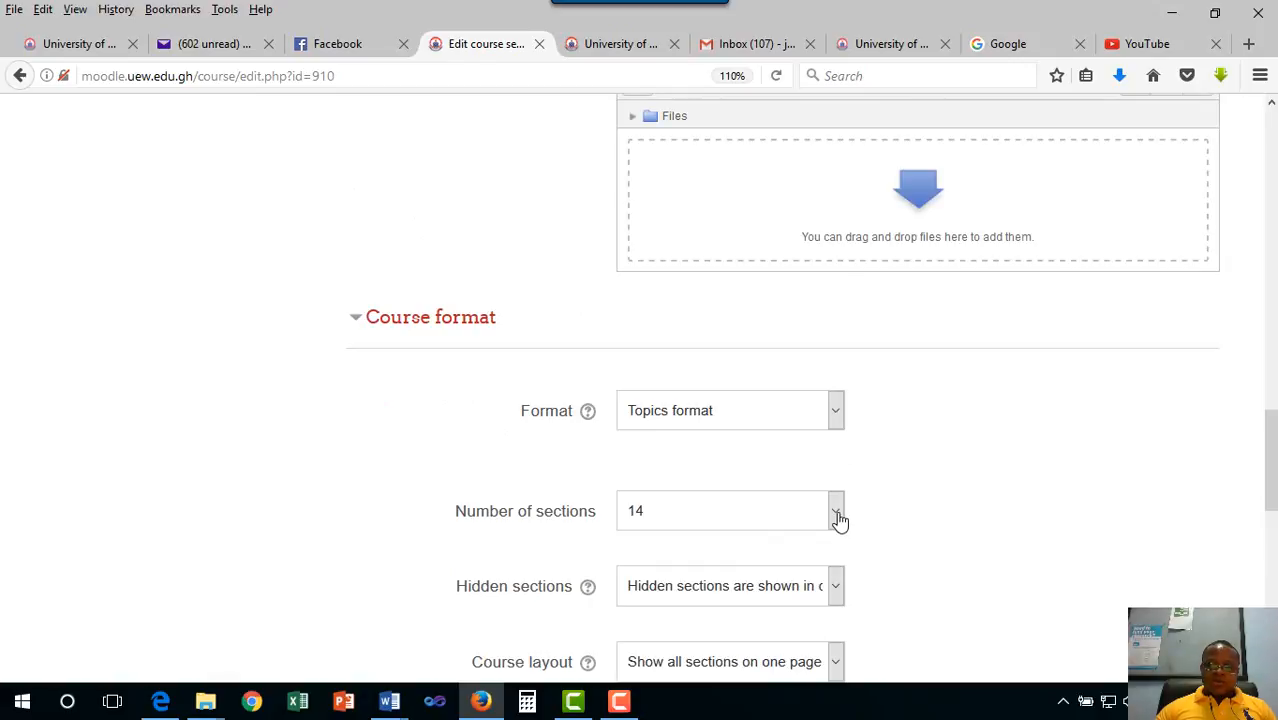
left_click(835, 515)
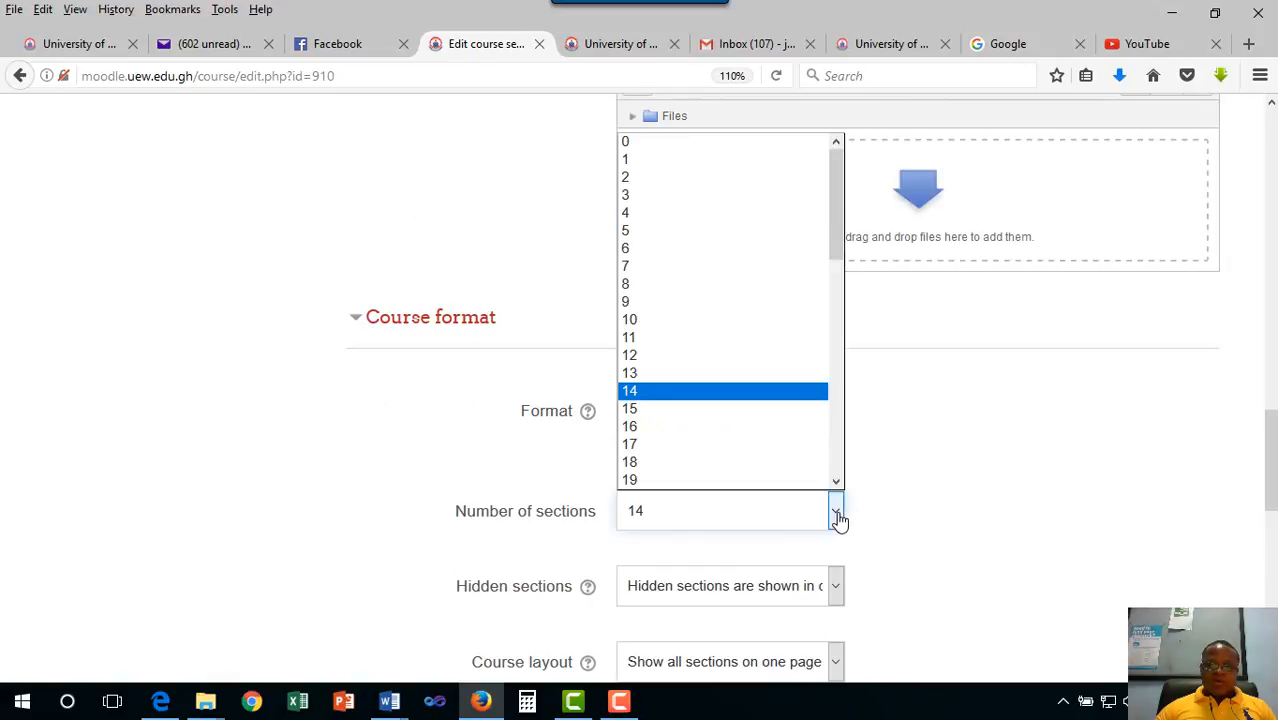
left_click(676, 286)
scroll(915, 527, "down", 8)
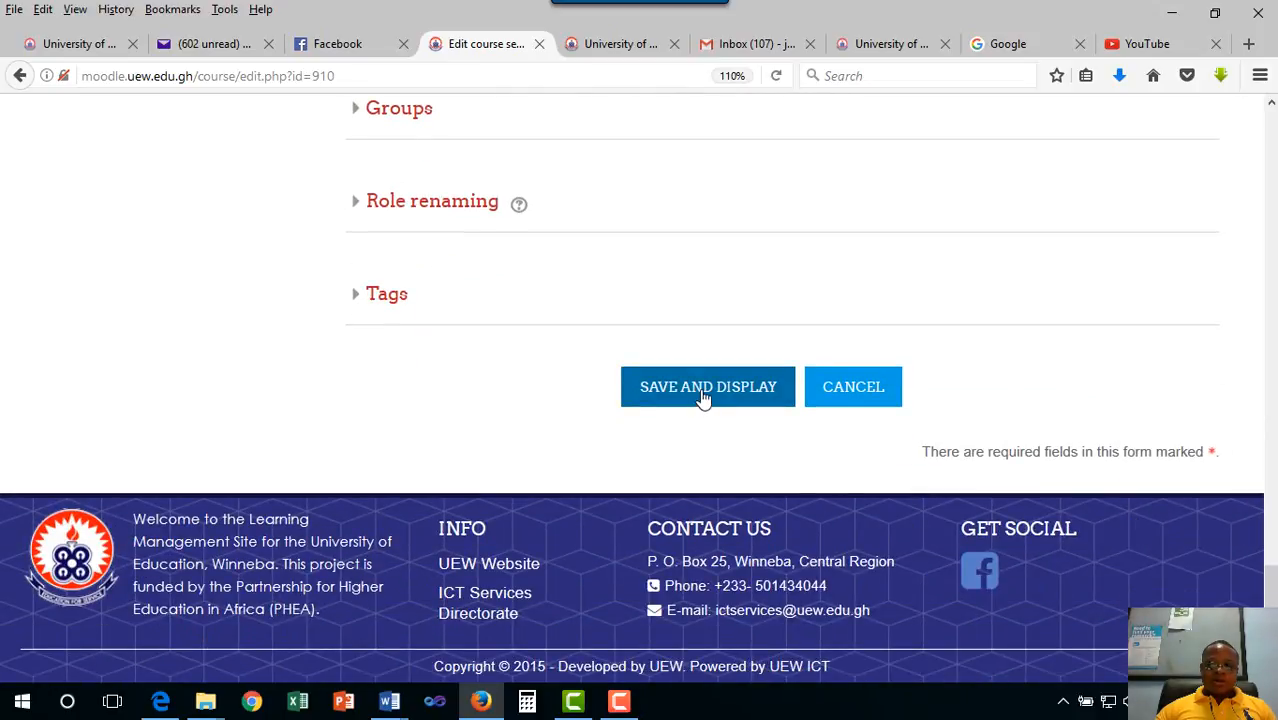
left_click(703, 390)
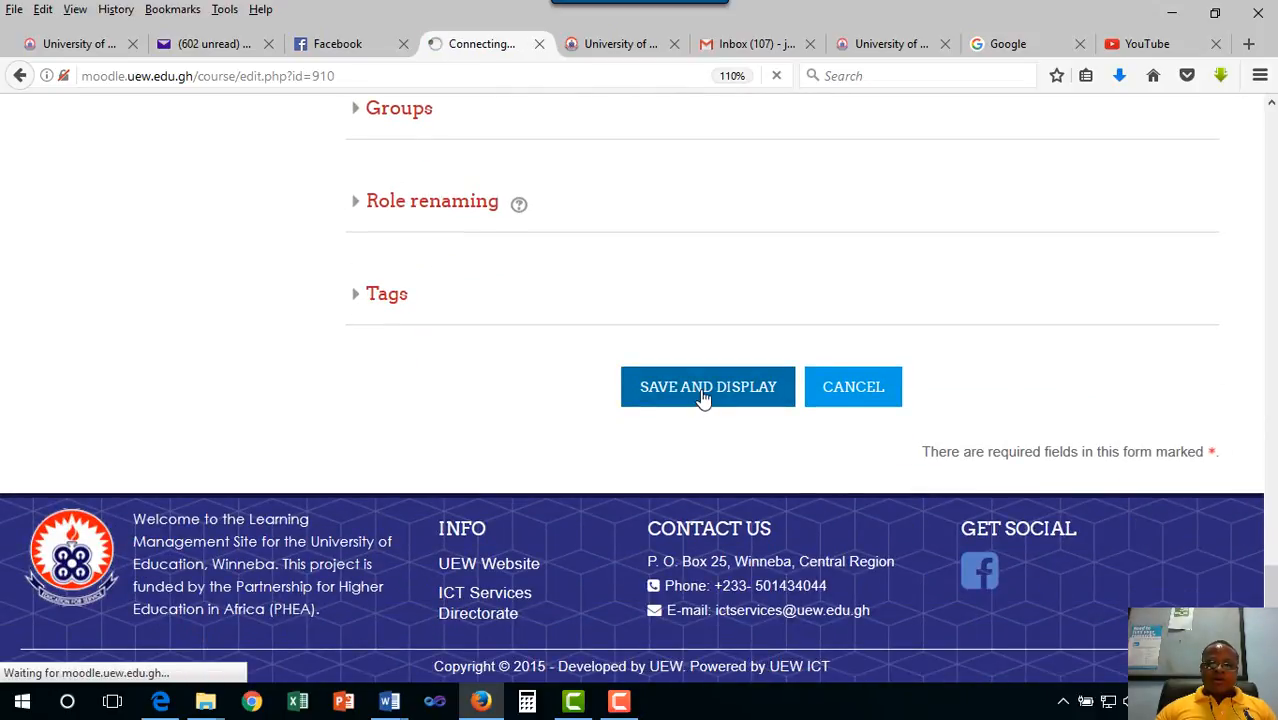